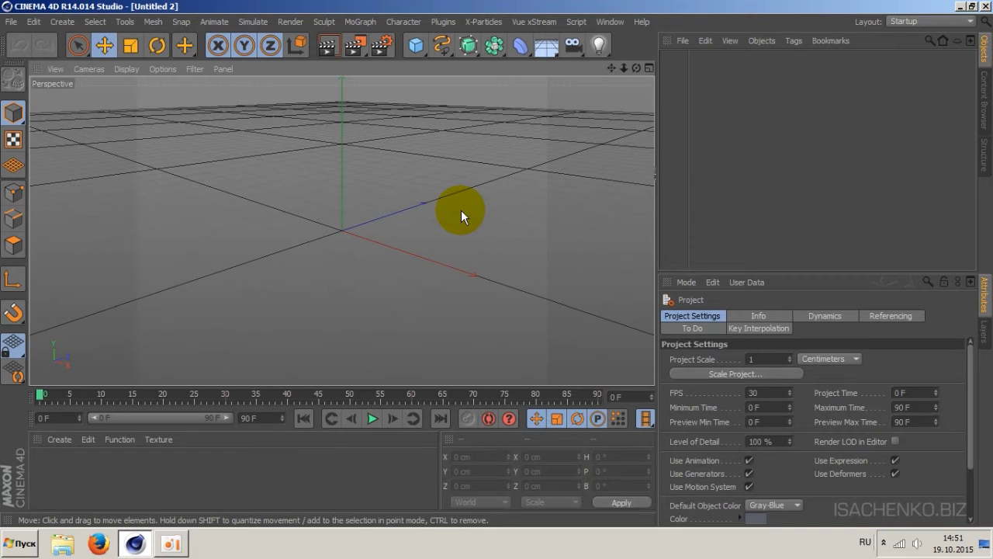
# Look through the Simulate menu without choosing, then add a Cube to the scene.
pyautogui.click(250, 22)
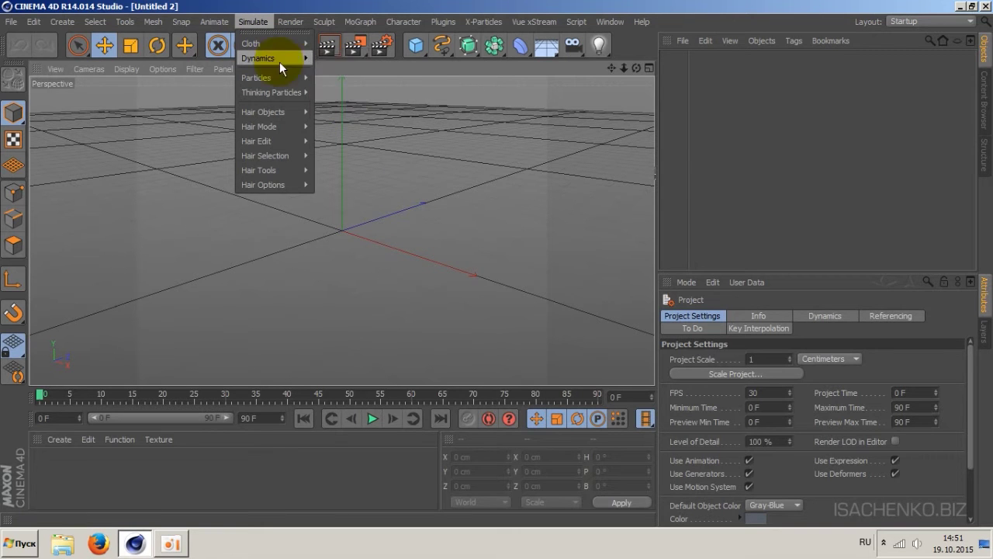
pyautogui.click(256, 21)
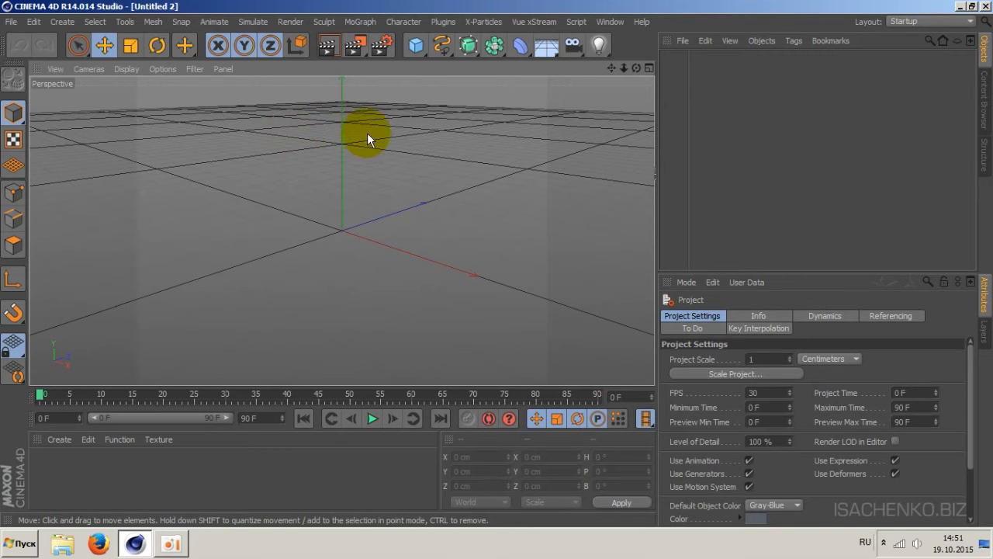
pyautogui.click(415, 46)
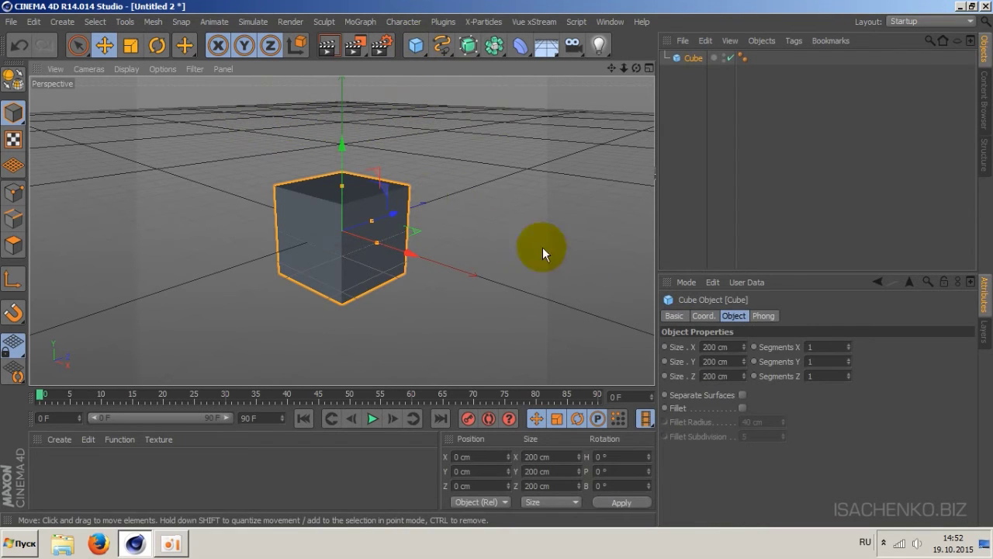
# Size the cube to 100 × 10 × 100 cm and raise it to Y 10.863 cm.
pyautogui.doubleClick(713, 347)
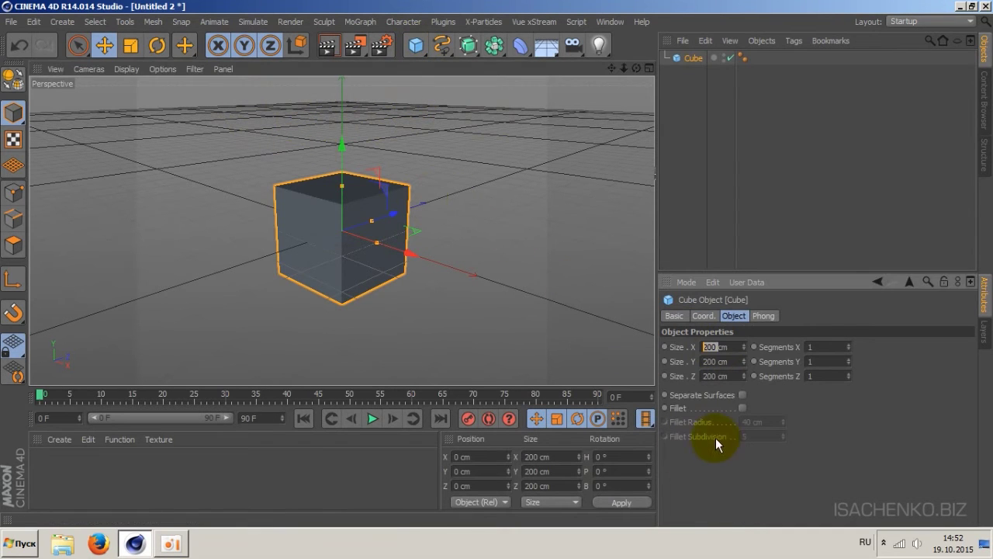
pyautogui.write('100')
pyautogui.press('Tab')
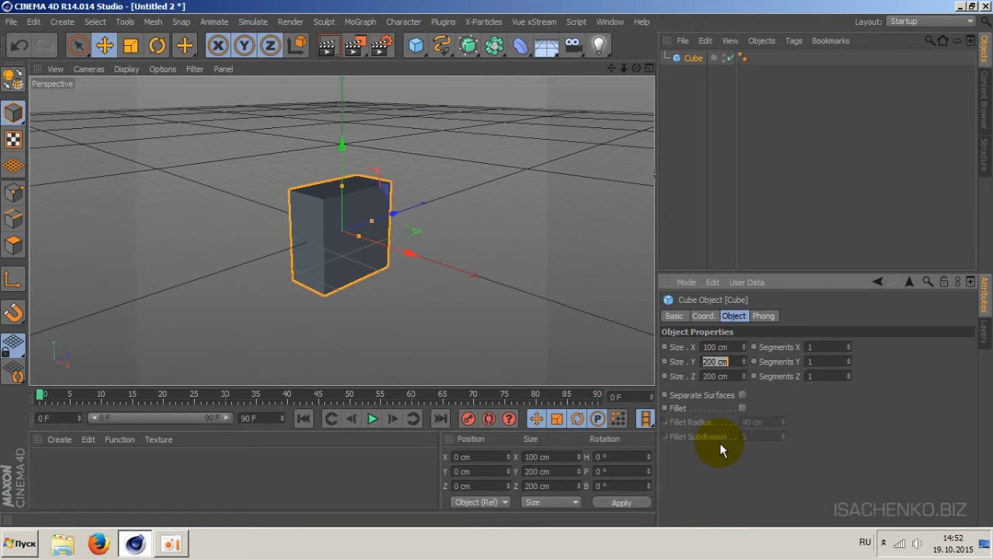
pyautogui.write('10')
pyautogui.press('Tab')
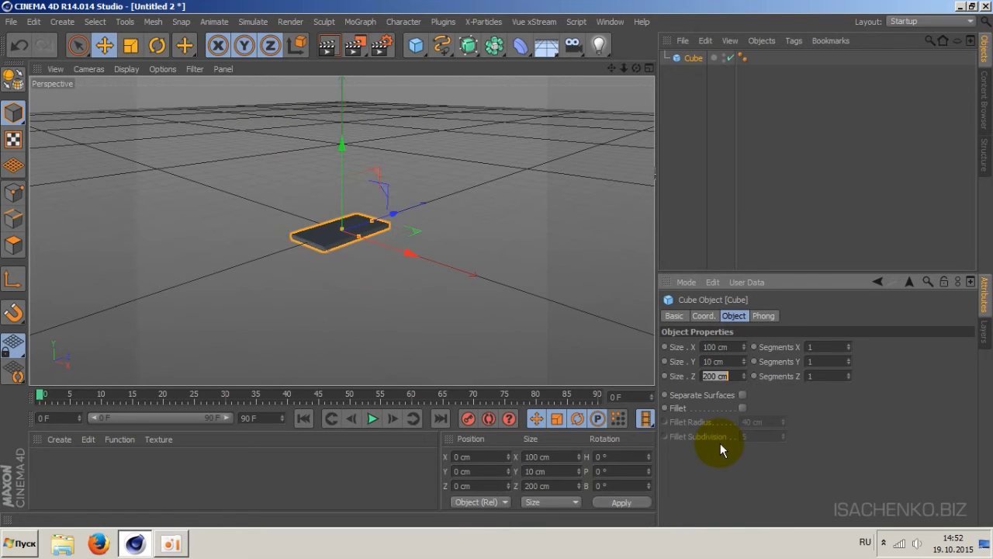
pyautogui.write('100')
pyautogui.press('Return')
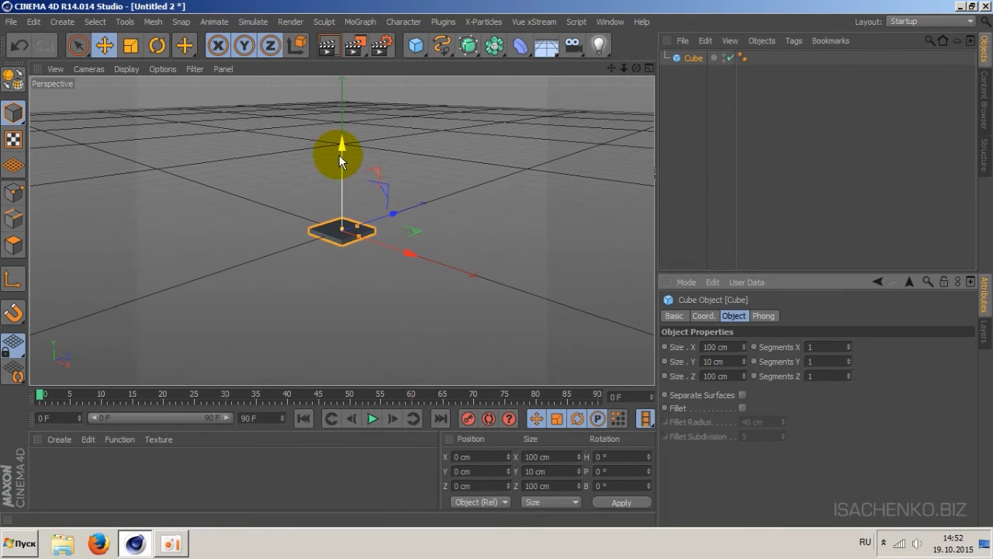
pyautogui.moveTo(342, 154); pyautogui.dragTo(343, 149)
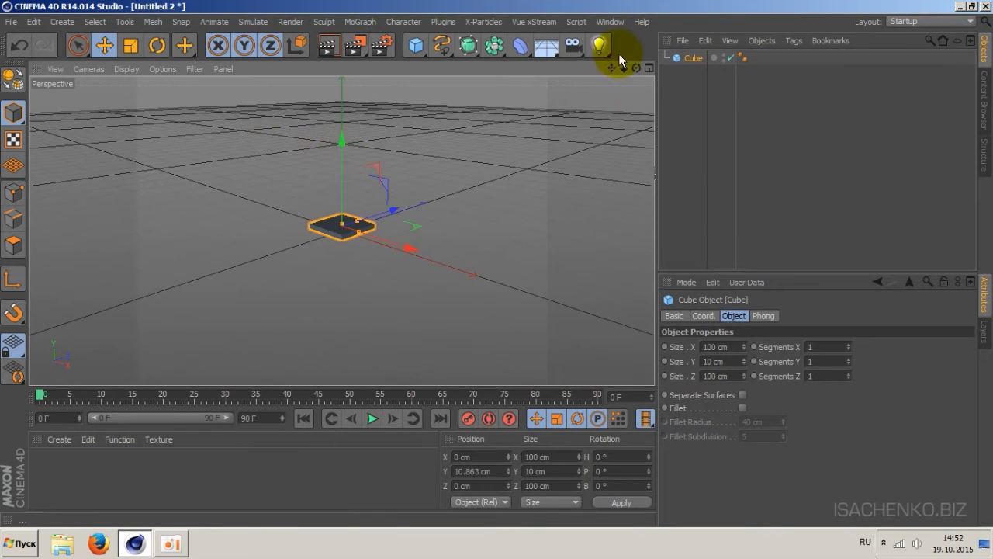
pyautogui.moveTo(624, 68)
pyautogui.mouseDown()
pyautogui.moveTo(652, 70)
pyautogui.moveTo(599, 73)
pyautogui.mouseUp()
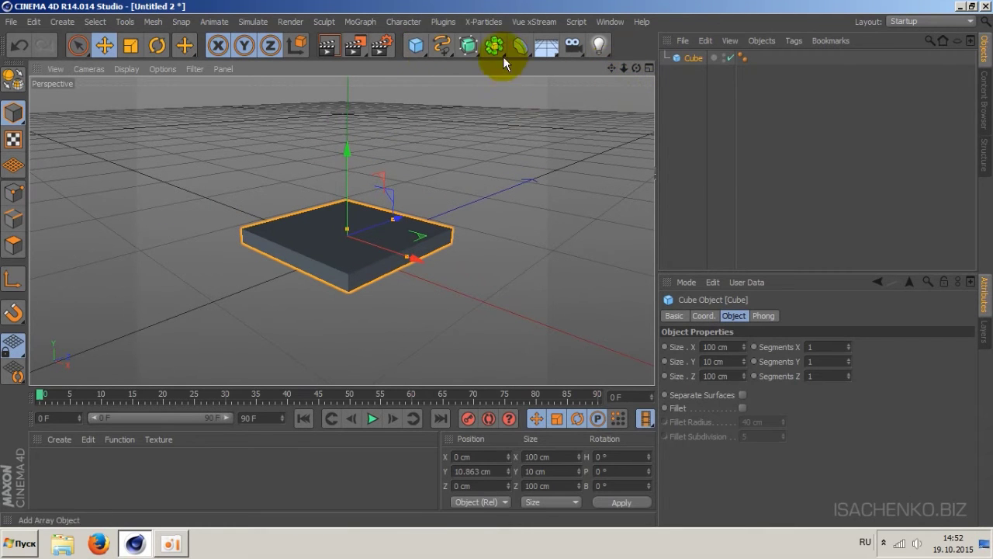
# Add a Sphere of 50 cm radius and lift it to Y 219.236 cm above the slab.
pyautogui.click(418, 44)
pyautogui.click(676, 96)
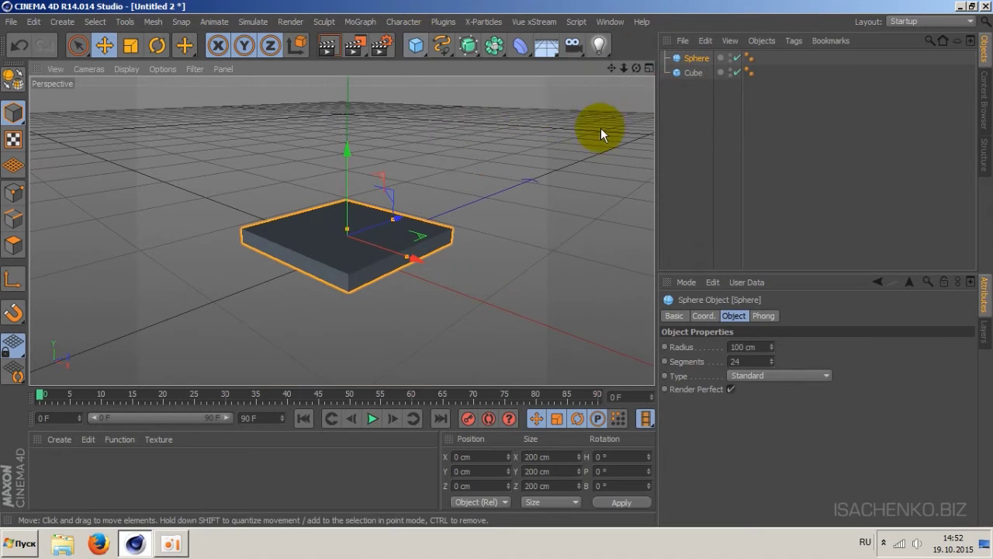
pyautogui.moveTo(626, 68); pyautogui.dragTo(609, 72)
pyautogui.moveTo(347, 155); pyautogui.dragTo(353, 23)
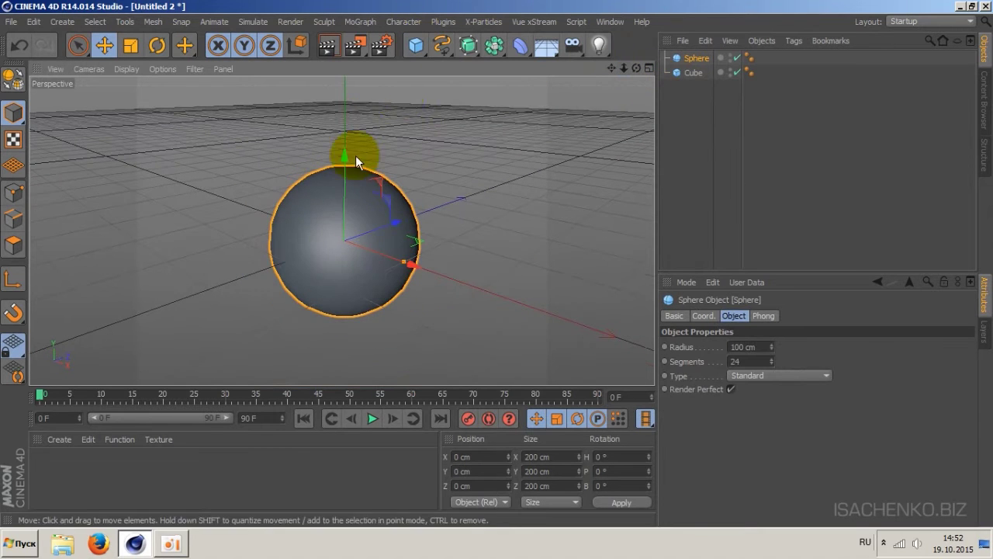
pyautogui.doubleClick(737, 346)
pyautogui.write('50')
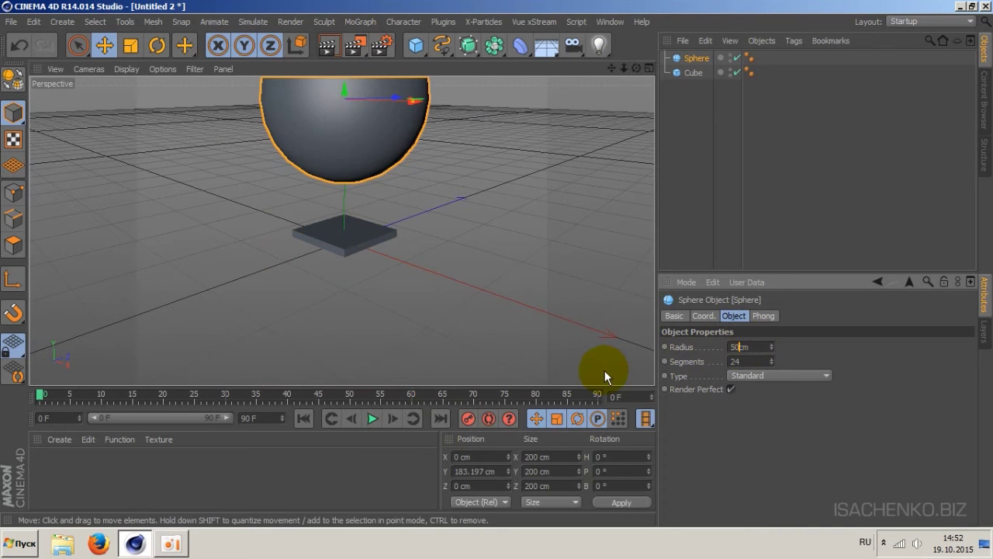
pyautogui.press('Return')
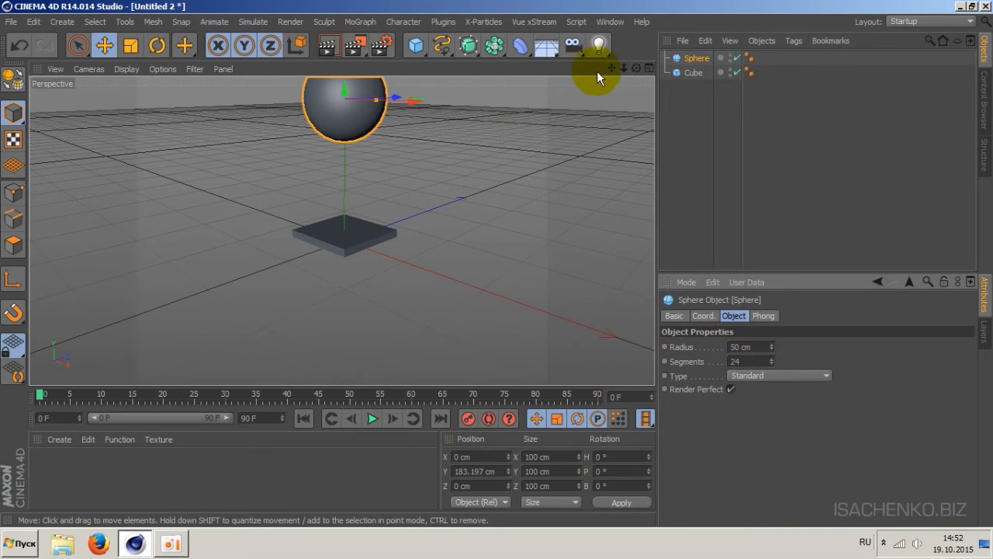
pyautogui.moveTo(612, 69); pyautogui.dragTo(612, 150)
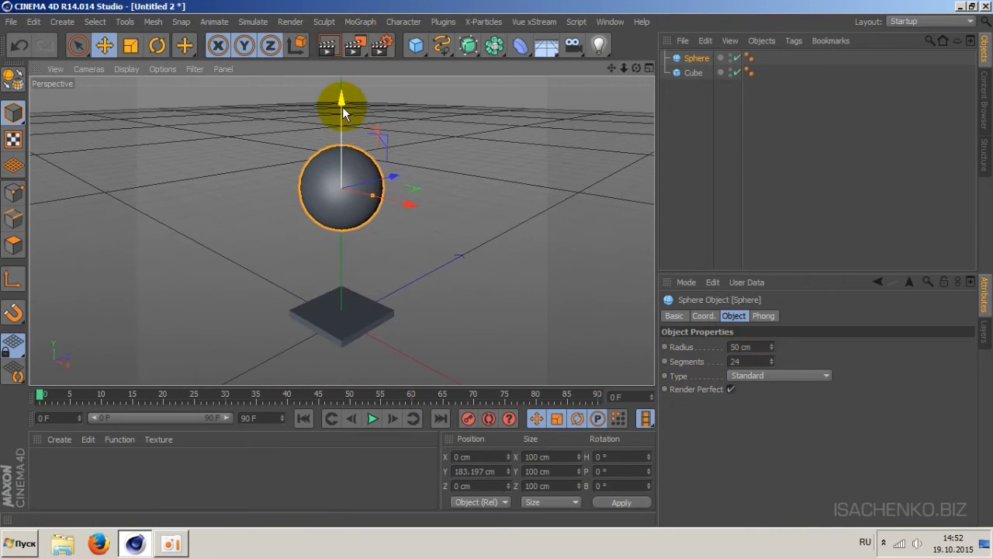
pyautogui.moveTo(342, 106); pyautogui.dragTo(342, 78)
pyautogui.moveTo(636, 69); pyautogui.dragTo(636, 43)
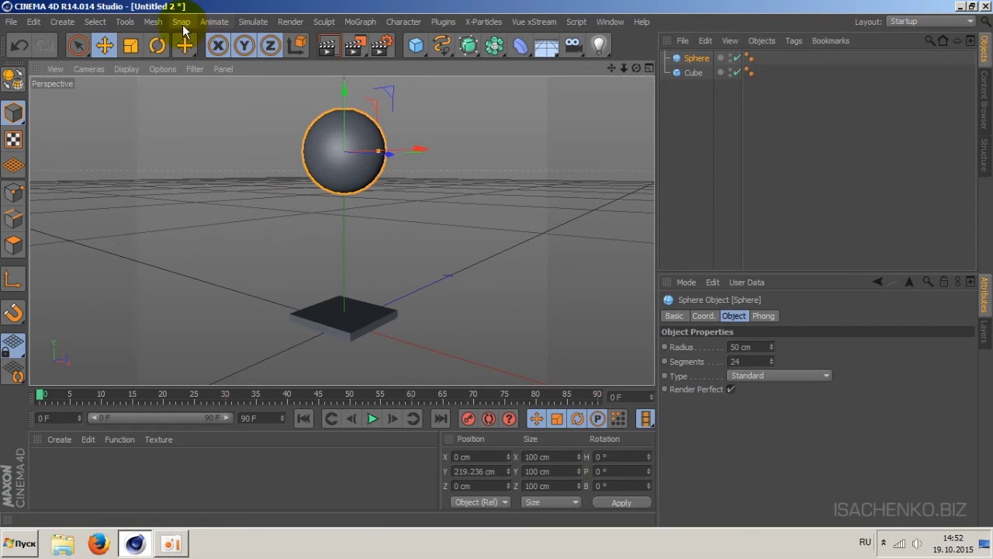
# Add a dynamics Spring with Cube as Object A and Sphere as Object B.
pyautogui.click(245, 21)
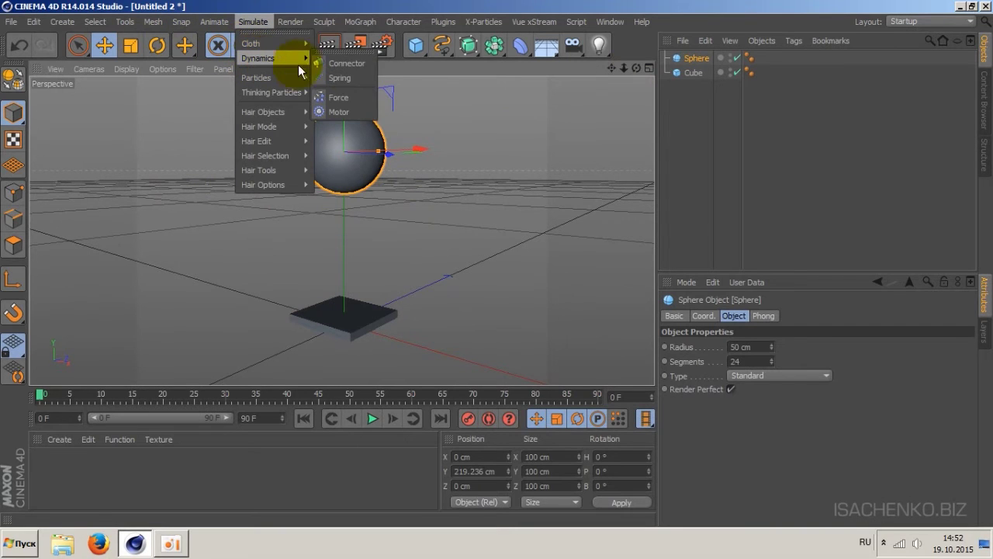
pyautogui.click(341, 78)
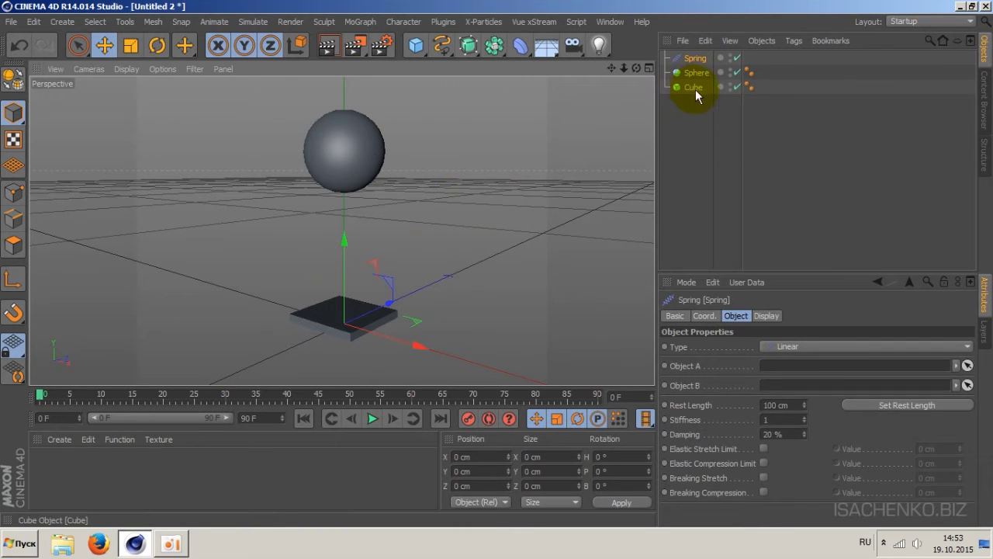
pyautogui.click(694, 59)
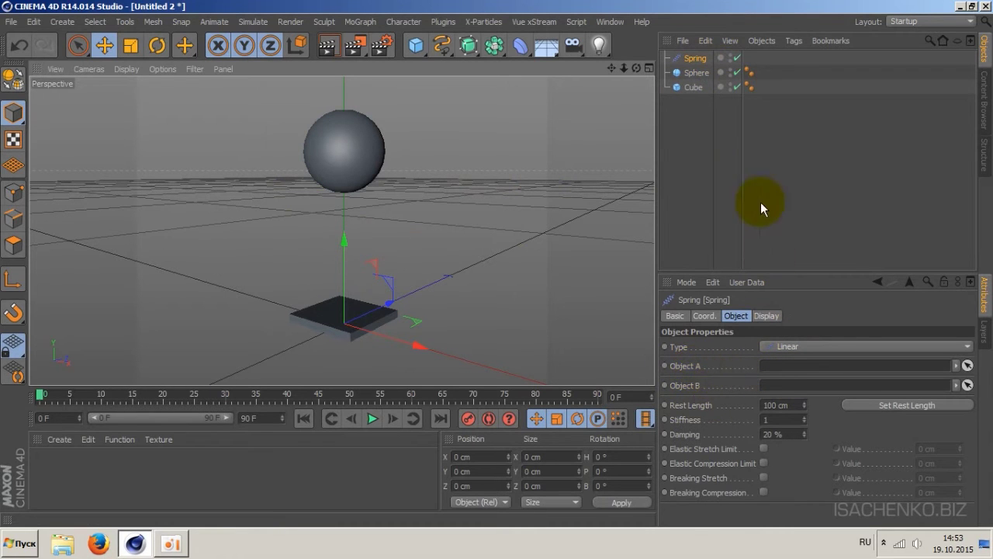
pyautogui.moveTo(693, 87); pyautogui.dragTo(786, 366)
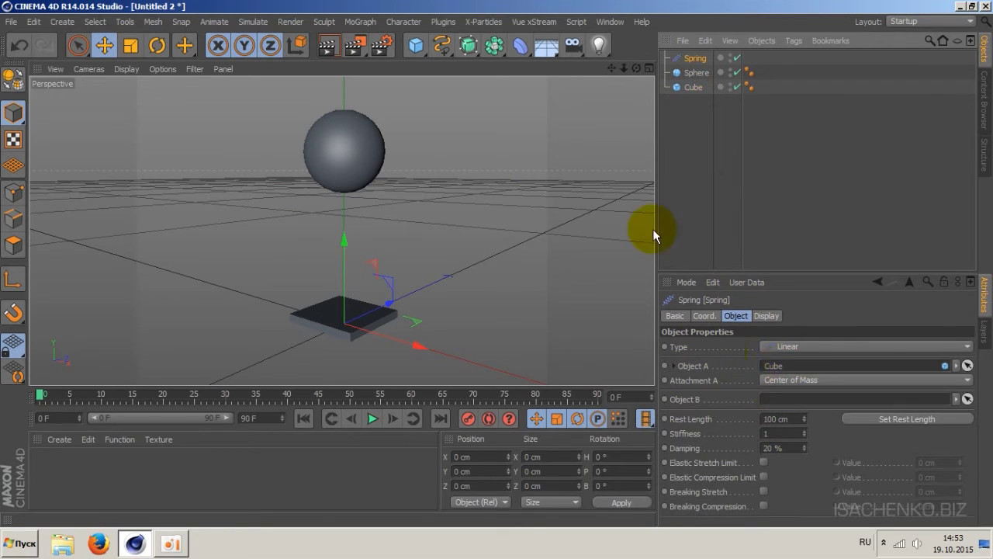
pyautogui.moveTo(697, 72); pyautogui.dragTo(788, 401)
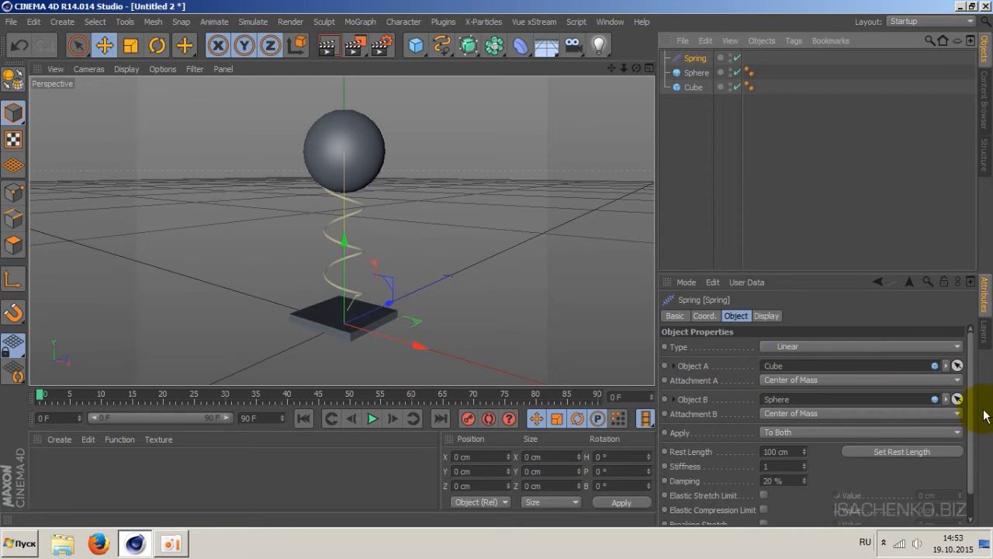
pyautogui.moveTo(968, 404); pyautogui.dragTo(968, 448)
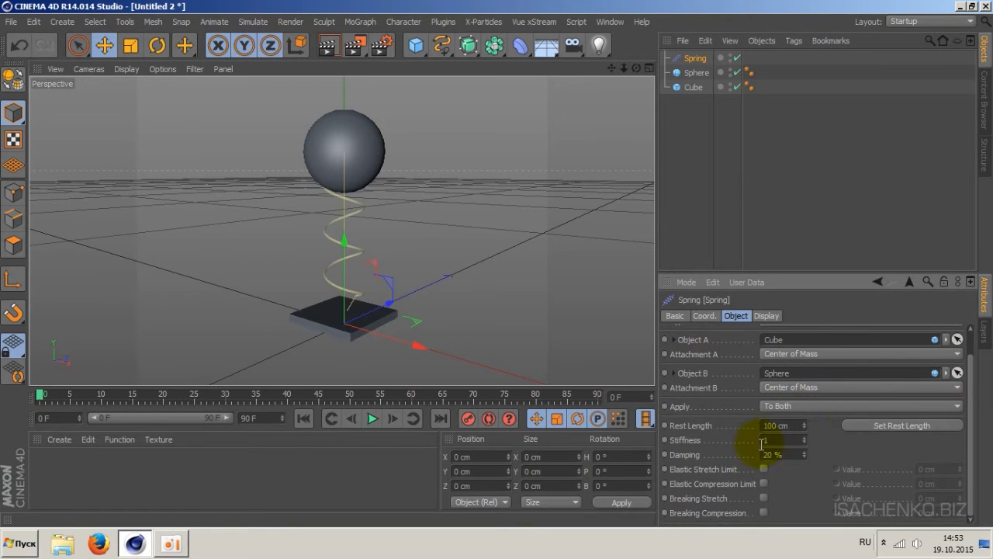
pyautogui.click(371, 419)
pyautogui.click(372, 419)
pyautogui.click(328, 166)
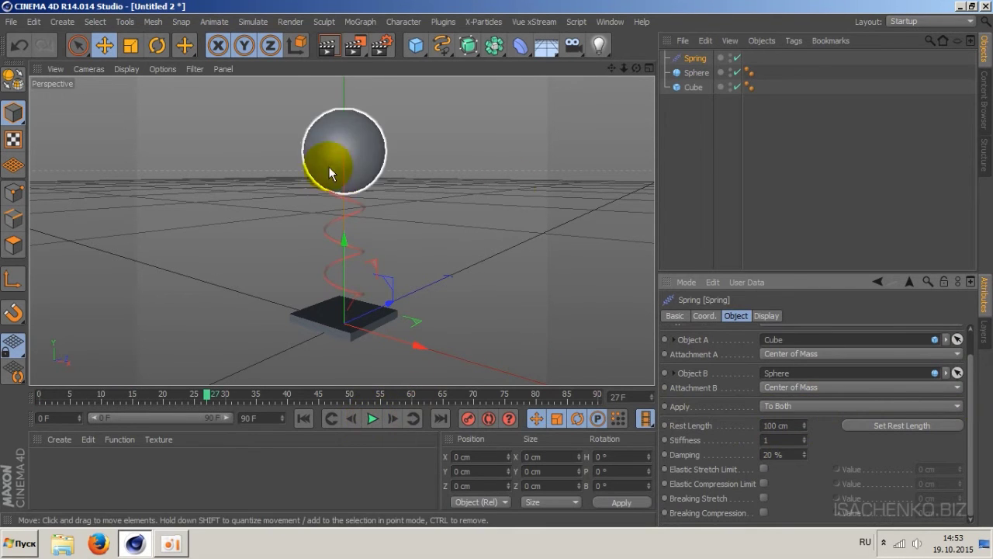
pyautogui.click(347, 308)
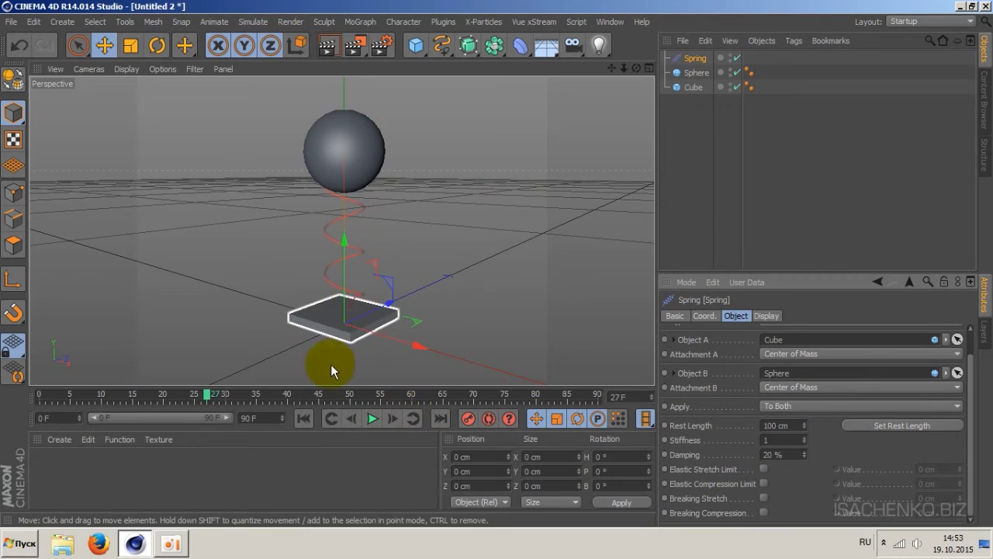
pyautogui.click(302, 419)
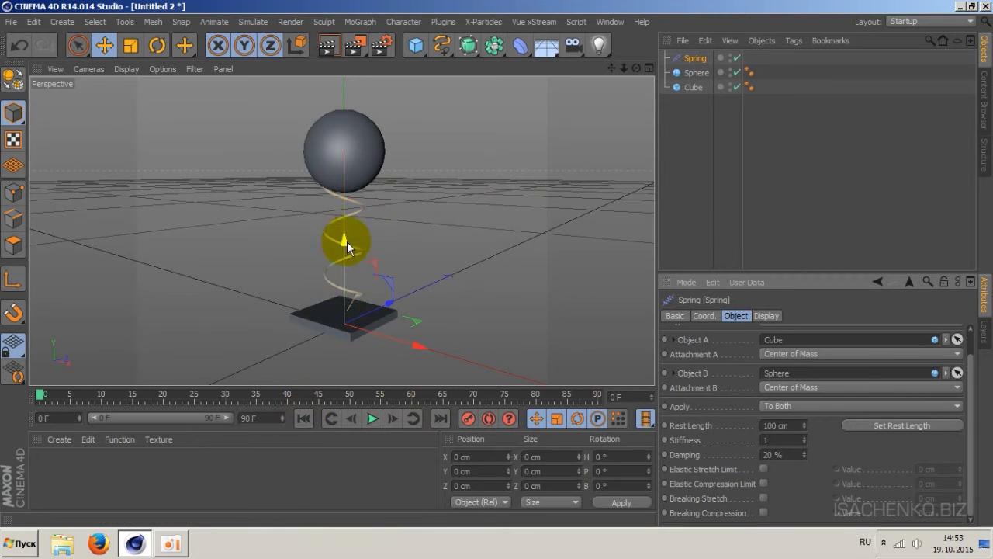
pyautogui.click(696, 73)
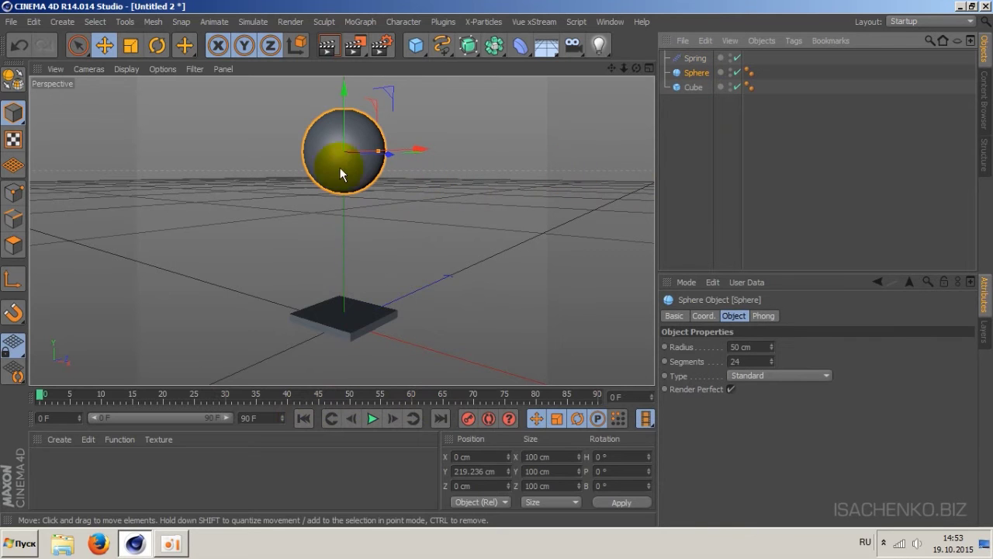
# Give the Sphere a Rigid Body simulation tag, then select the Spring.
pyautogui.rightClick(694, 78)
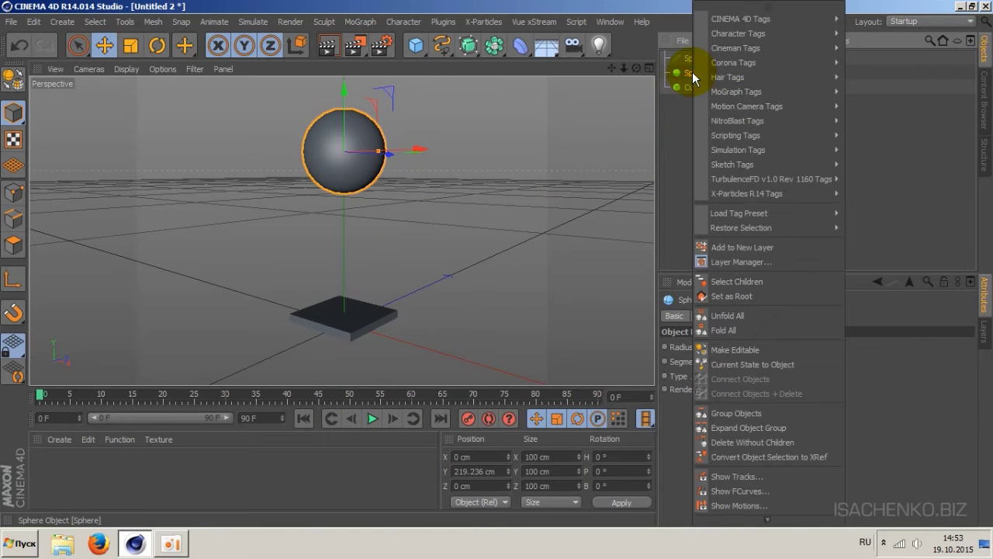
pyautogui.moveTo(738, 150)
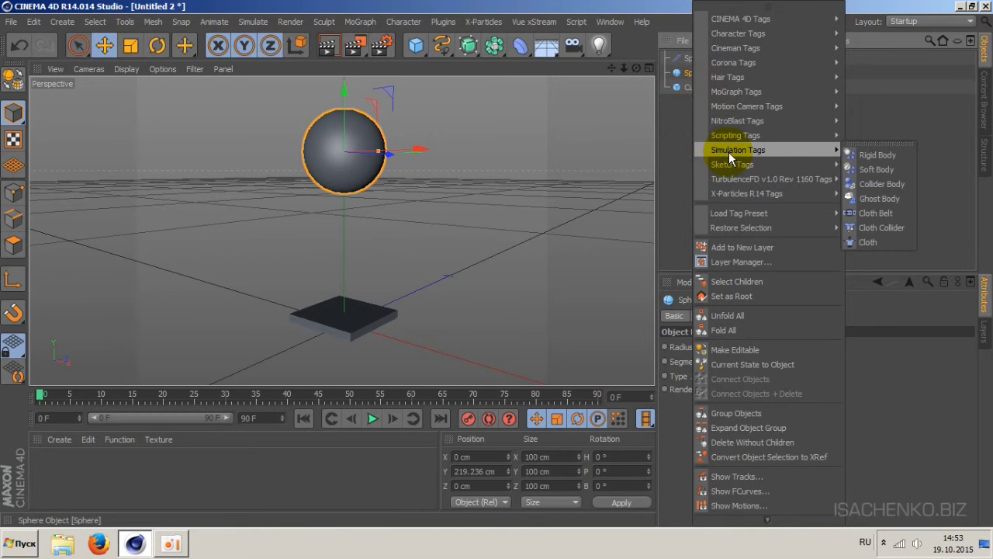
pyautogui.click(873, 155)
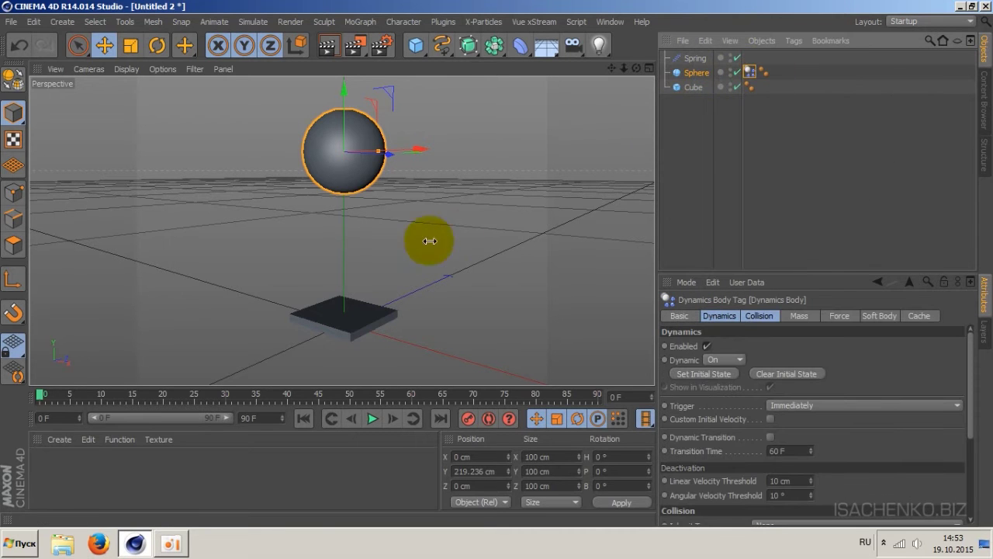
pyautogui.click(695, 58)
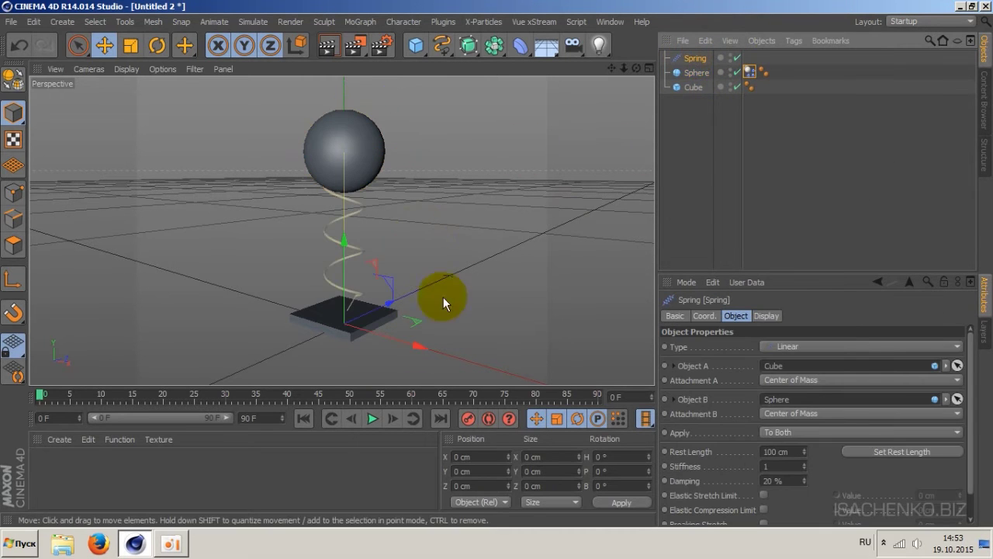
pyautogui.click(370, 419)
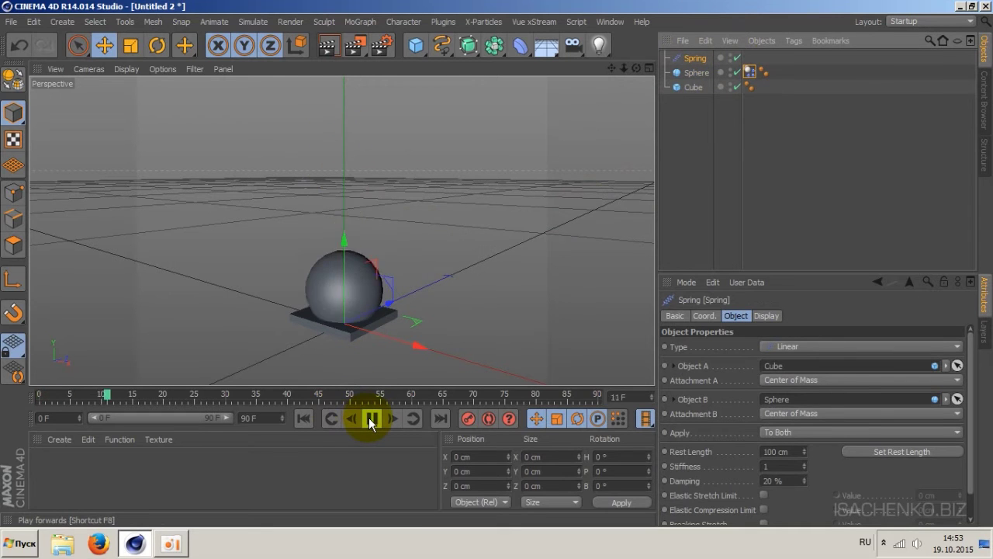
pyautogui.click(370, 419)
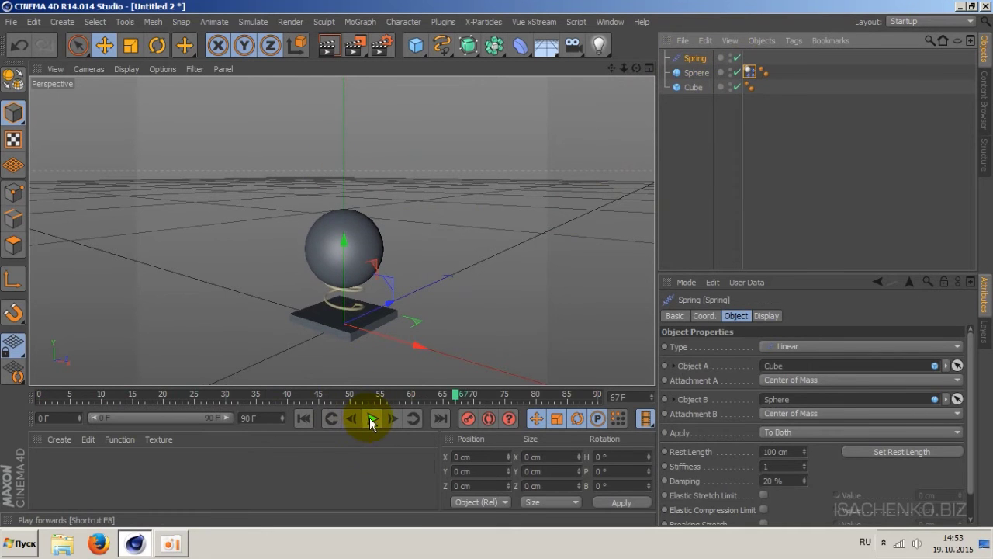
pyautogui.click(303, 419)
pyautogui.click(370, 419)
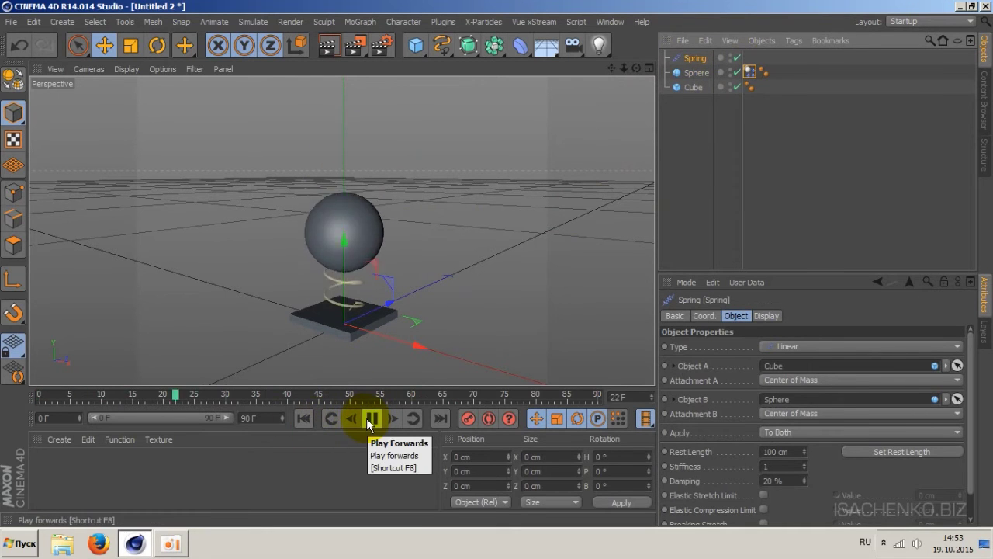
pyautogui.click(370, 419)
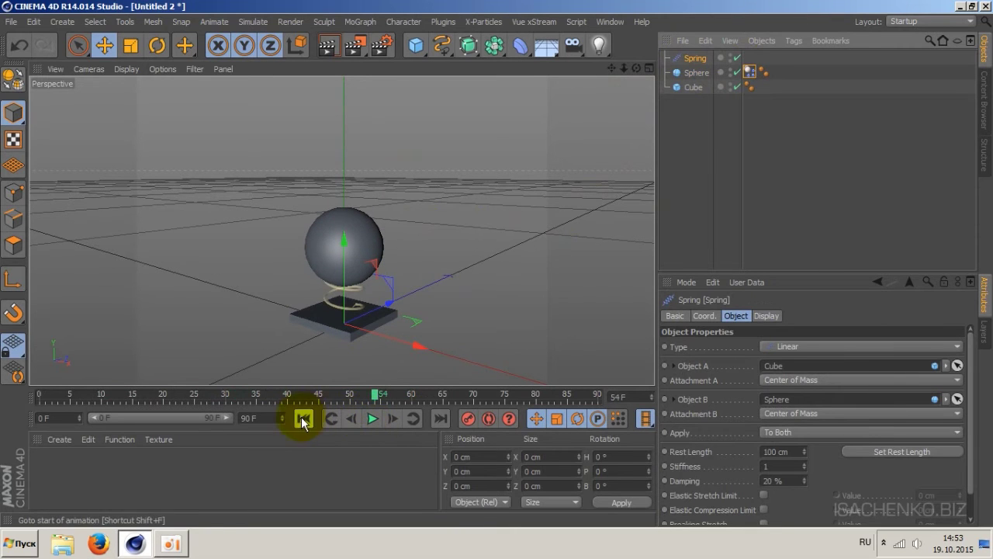
pyautogui.click(302, 419)
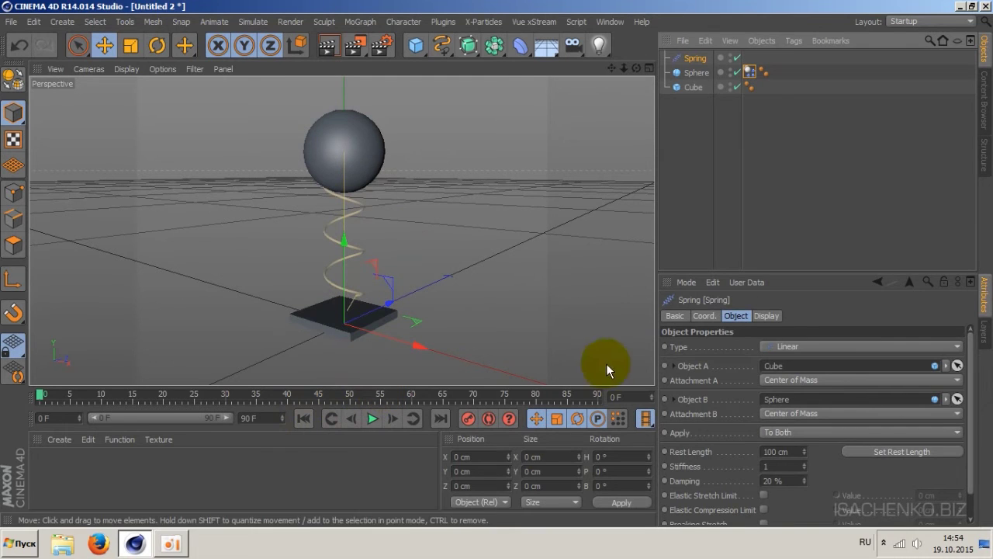
pyautogui.scroll(-2, 972, 402)
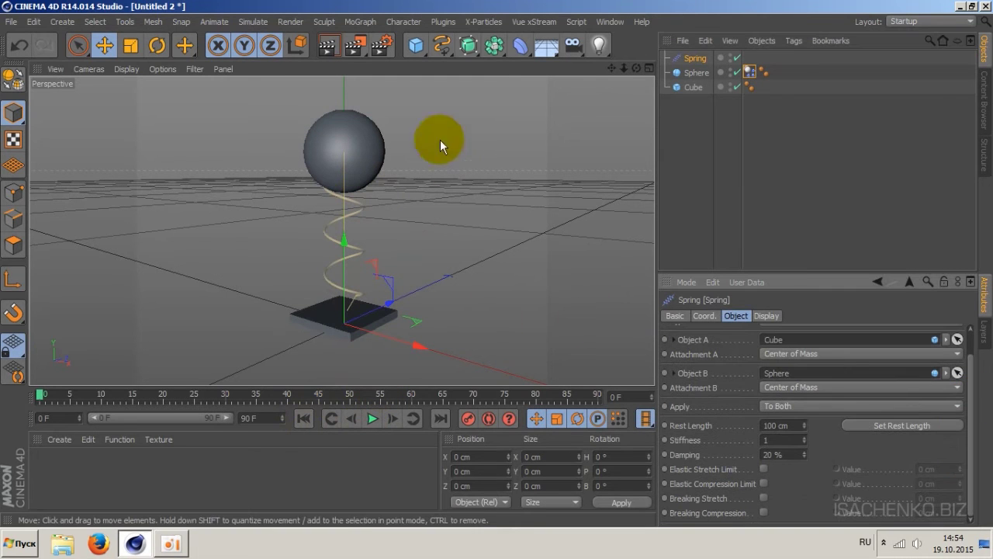
pyautogui.click(372, 419)
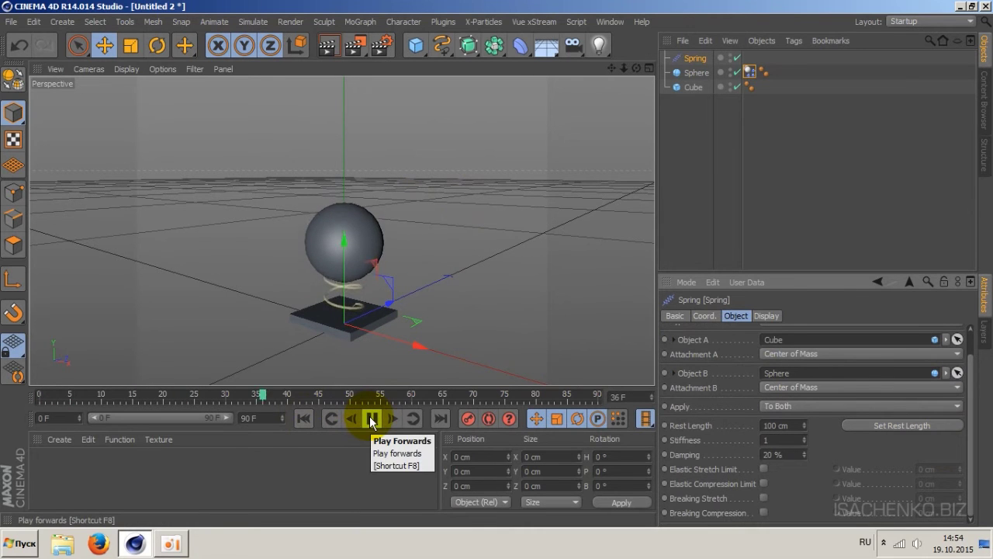
pyautogui.click(372, 419)
pyautogui.click(303, 419)
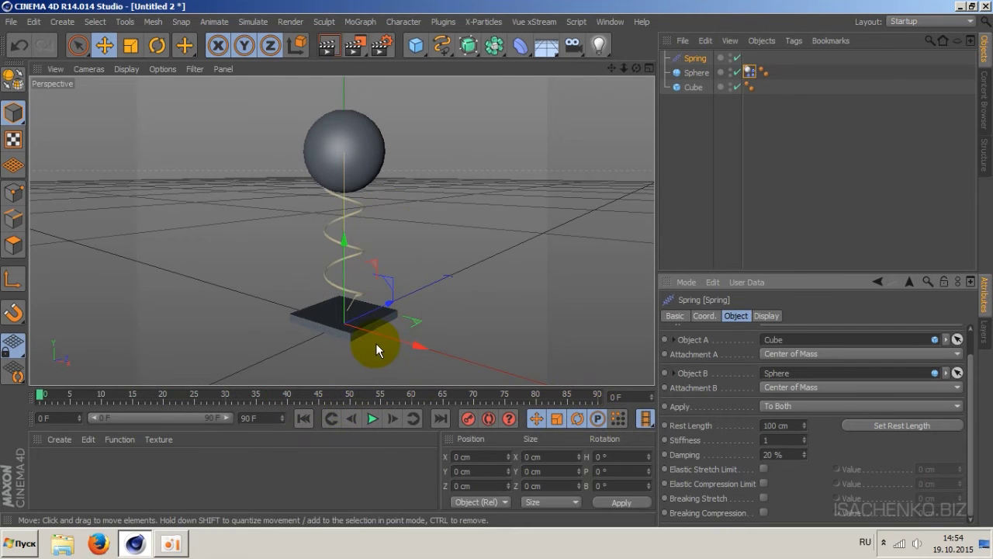
pyautogui.click(396, 417)
pyautogui.click(395, 417)
pyautogui.click(393, 417)
pyautogui.click(393, 417)
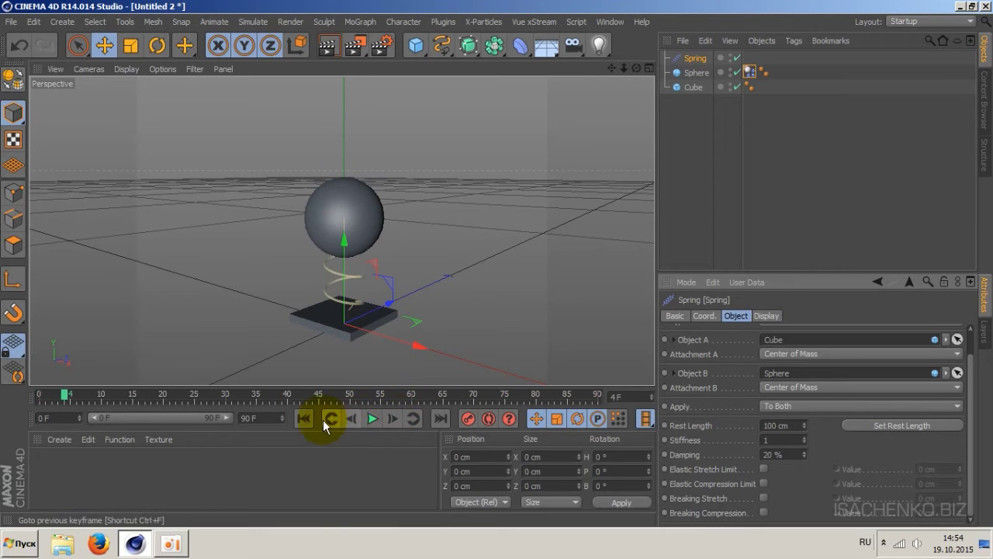
pyautogui.click(303, 419)
pyautogui.click(392, 418)
pyautogui.click(387, 418)
# At frame 3, set the spring's rest length to its current 157.145 cm.
pyautogui.click(387, 419)
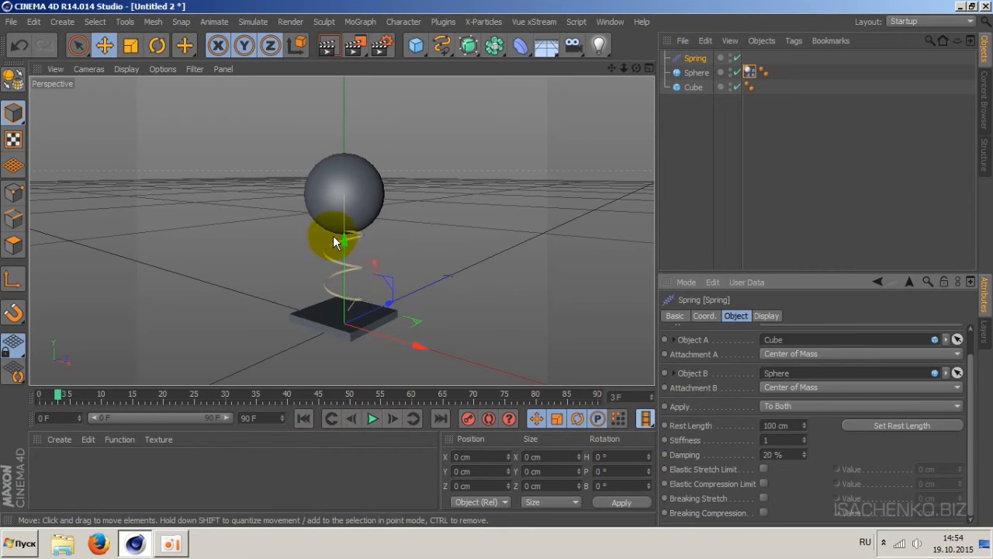
pyautogui.click(907, 426)
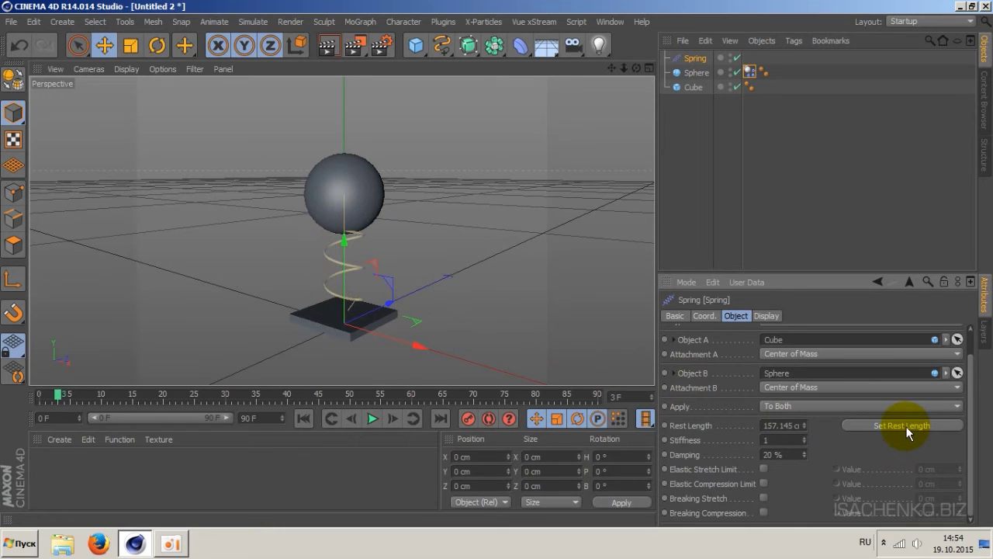
pyautogui.click(304, 419)
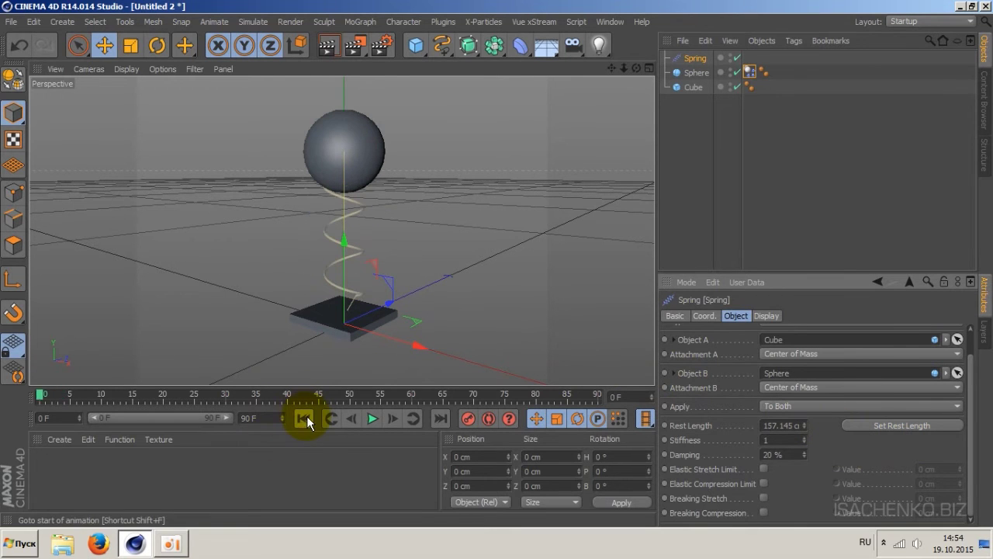
# Replay the simulation from frame 0 to preview the spring's bounce.
pyautogui.click(373, 418)
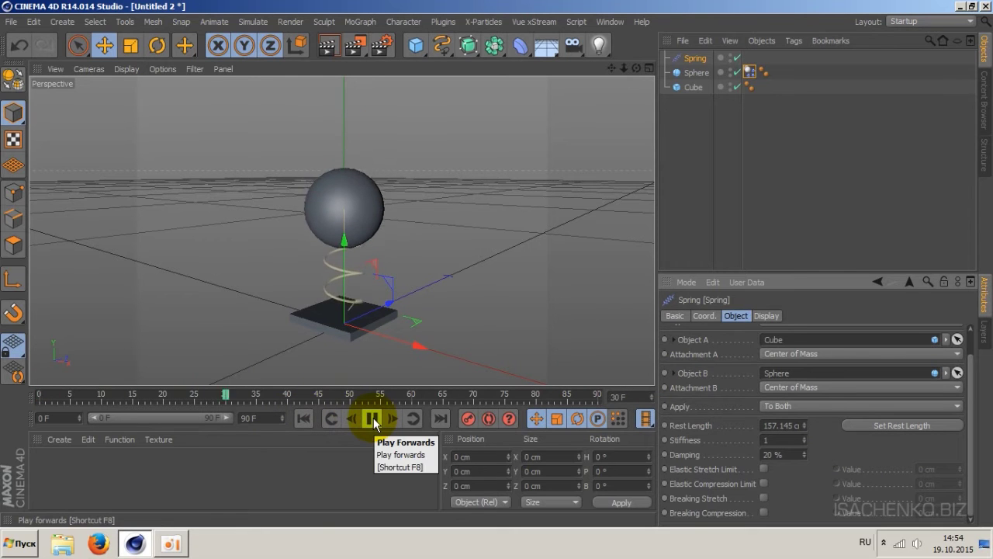
pyautogui.click(373, 419)
pyautogui.click(304, 418)
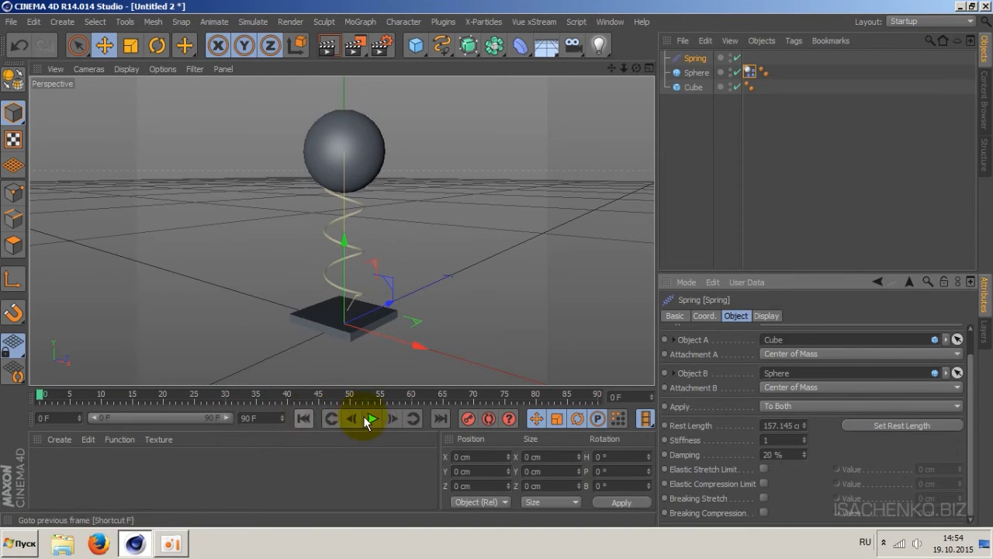
pyautogui.click(370, 420)
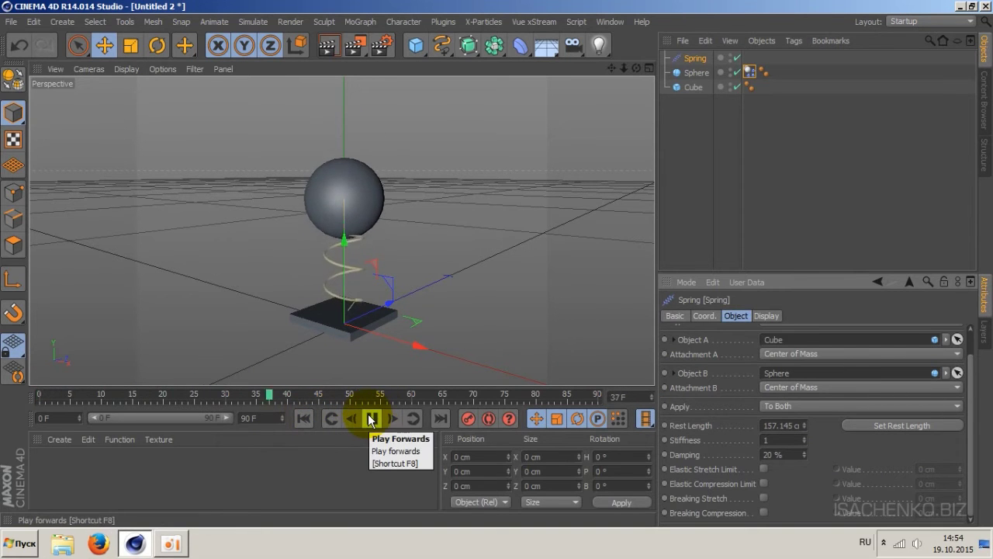
pyautogui.click(372, 419)
pyautogui.click(303, 418)
pyautogui.click(776, 439)
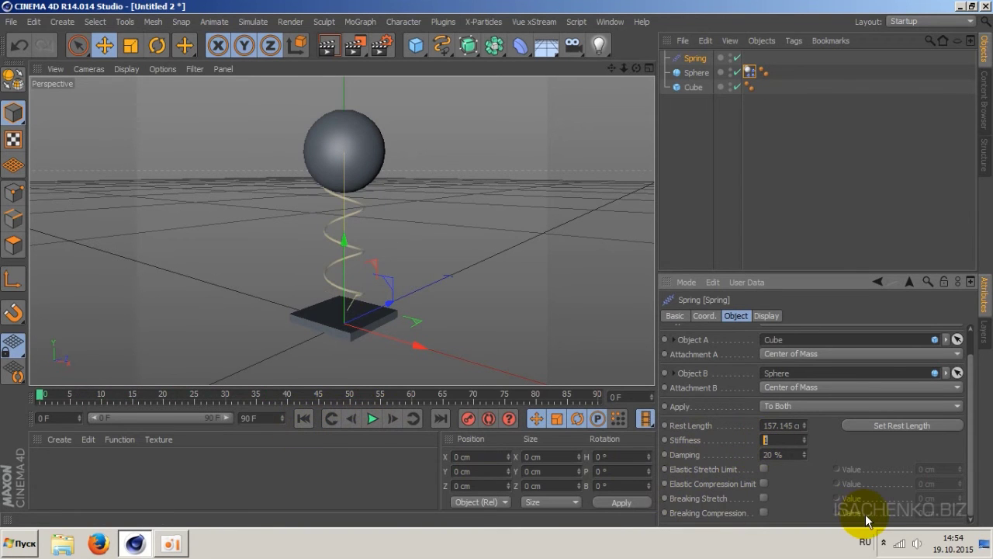
# Set the spring's Stiffness to 10 and play the animation.
pyautogui.write('10')
pyautogui.press('Return')
pyautogui.click(373, 420)
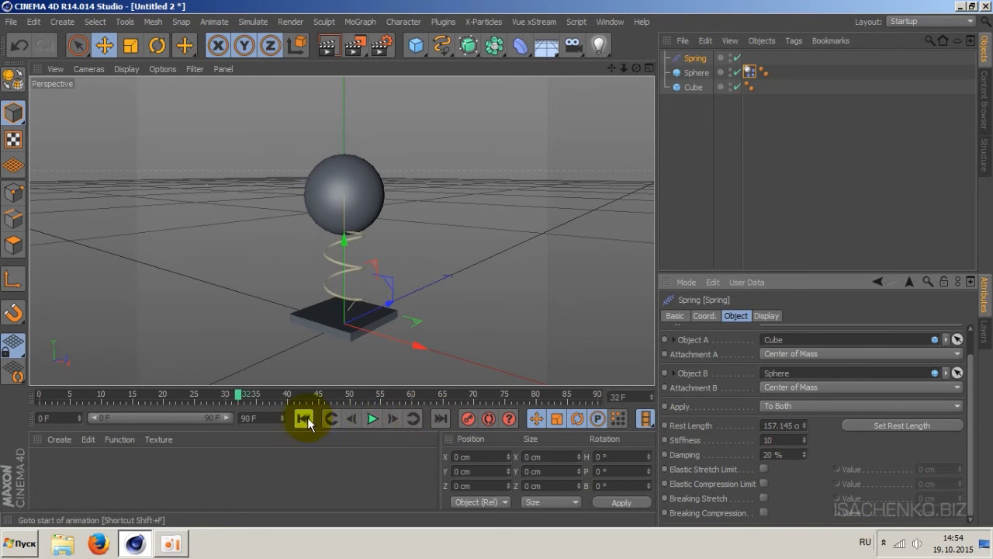
# Replay the stiffer bounce several times, rewinding to frame 0 each time.
pyautogui.click(306, 418)
pyautogui.click(372, 423)
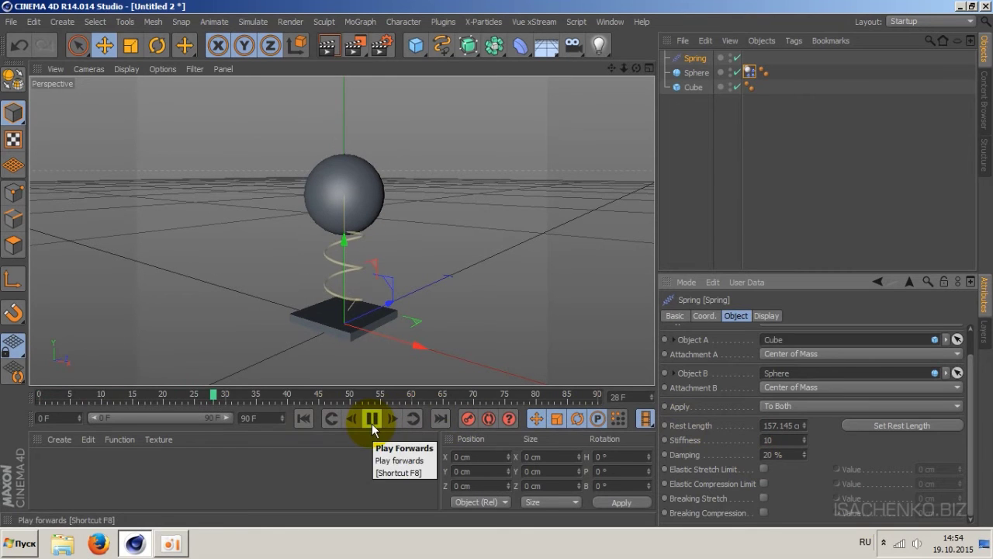
pyautogui.click(308, 416)
pyautogui.click(373, 418)
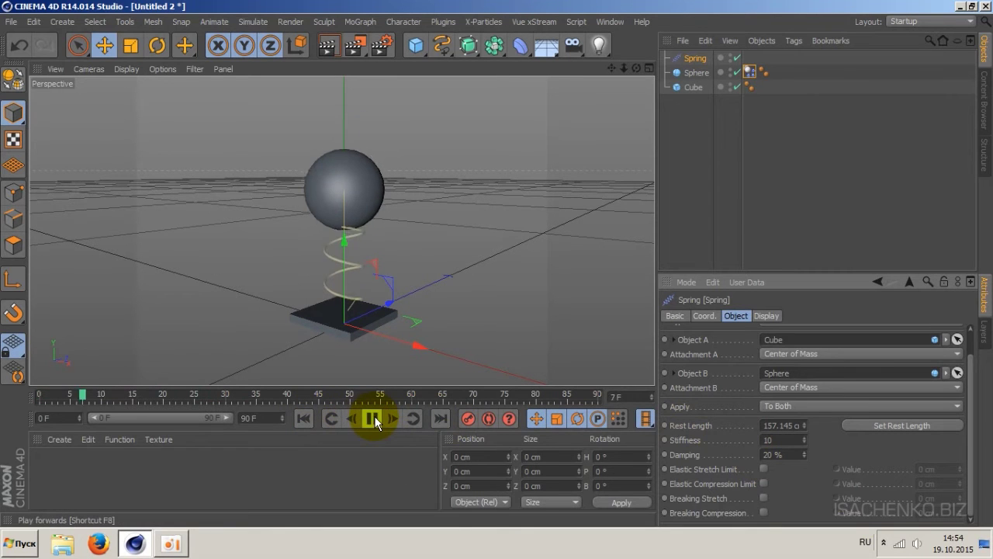
pyautogui.click(373, 418)
pyautogui.click(306, 418)
pyautogui.click(372, 419)
pyautogui.click(372, 420)
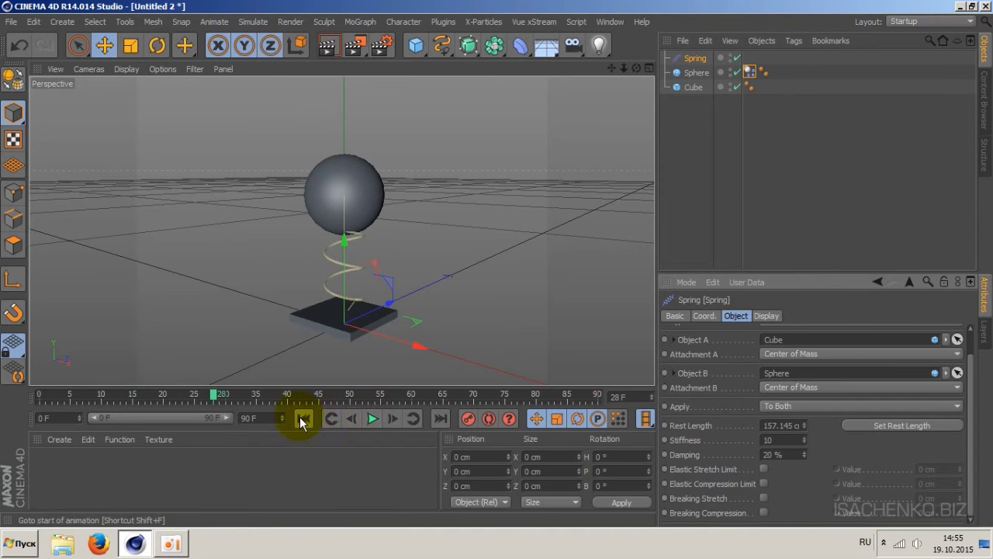
pyautogui.click(304, 418)
pyautogui.click(371, 419)
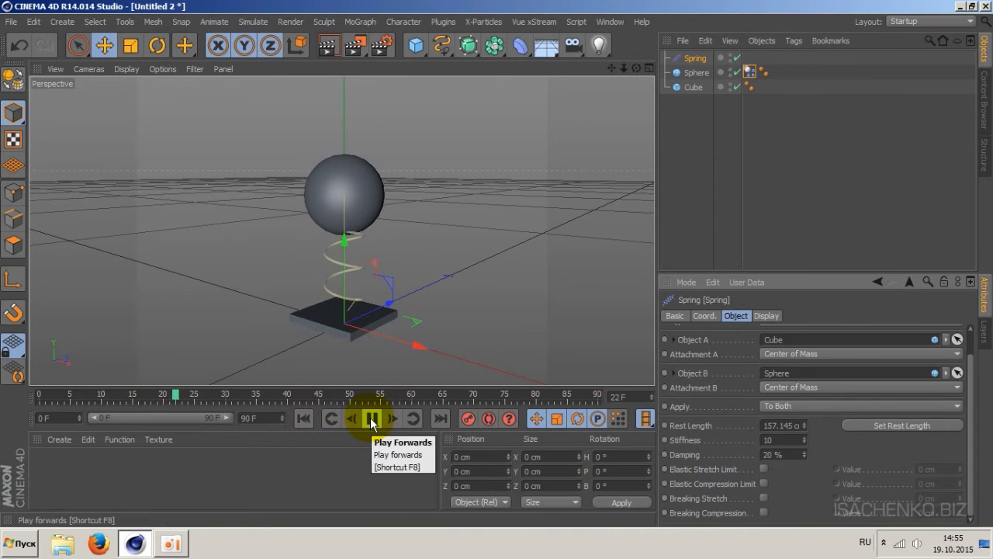
pyautogui.click(372, 419)
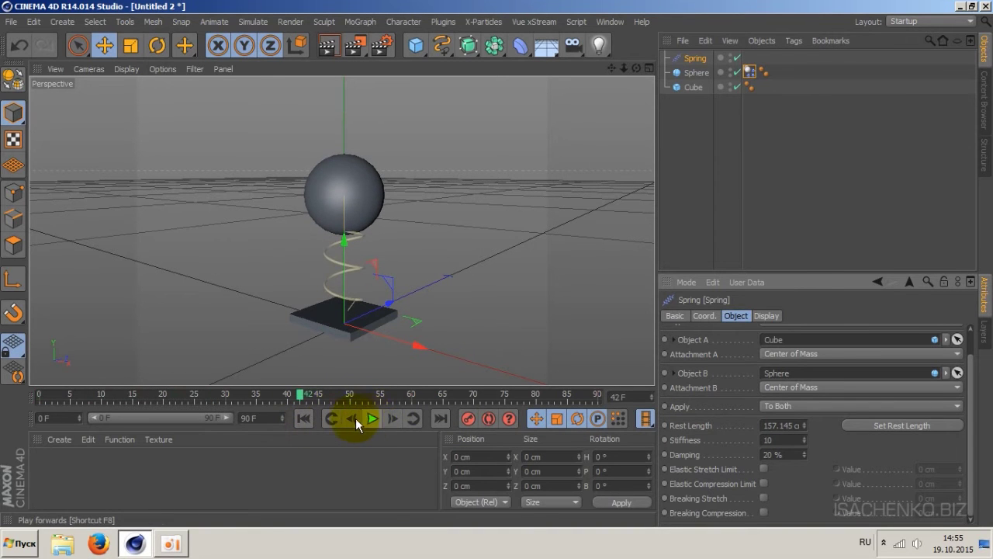
pyautogui.click(303, 418)
# Set the spring's Stiffness back to 1.
pyautogui.doubleClick(780, 439)
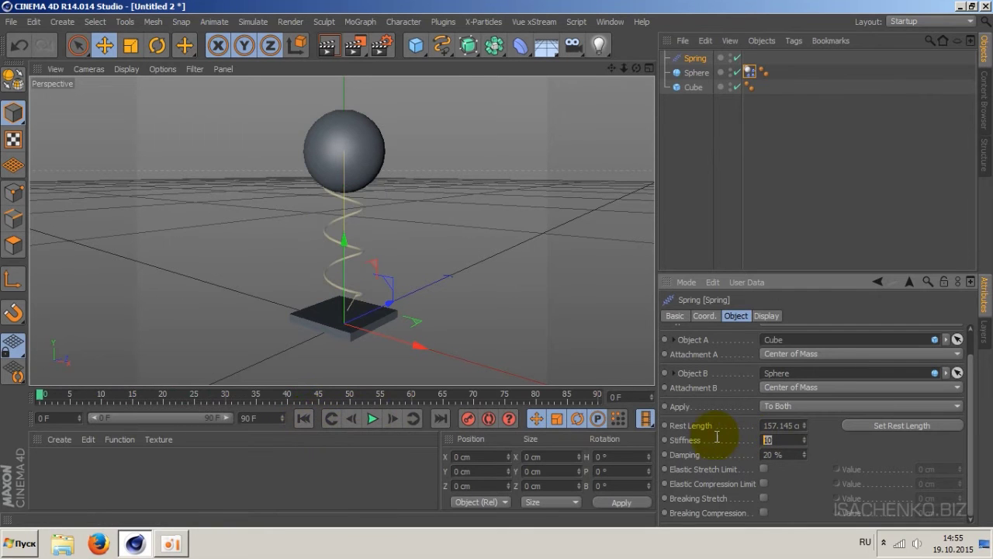
pyautogui.write('1')
pyautogui.press('Return')
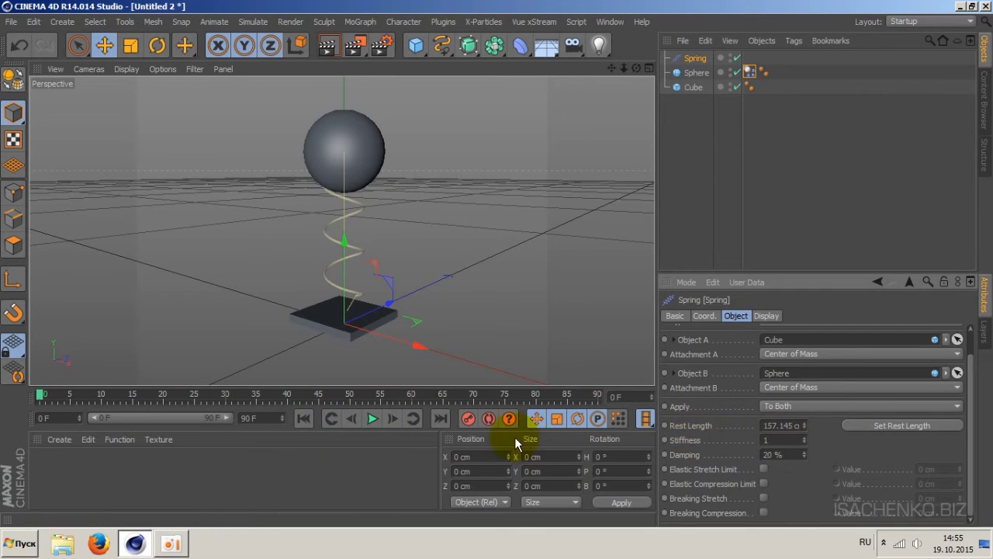
# Try a Damping of 1 % by playing the animation, then rewind to frame 0.
pyautogui.doubleClick(793, 454)
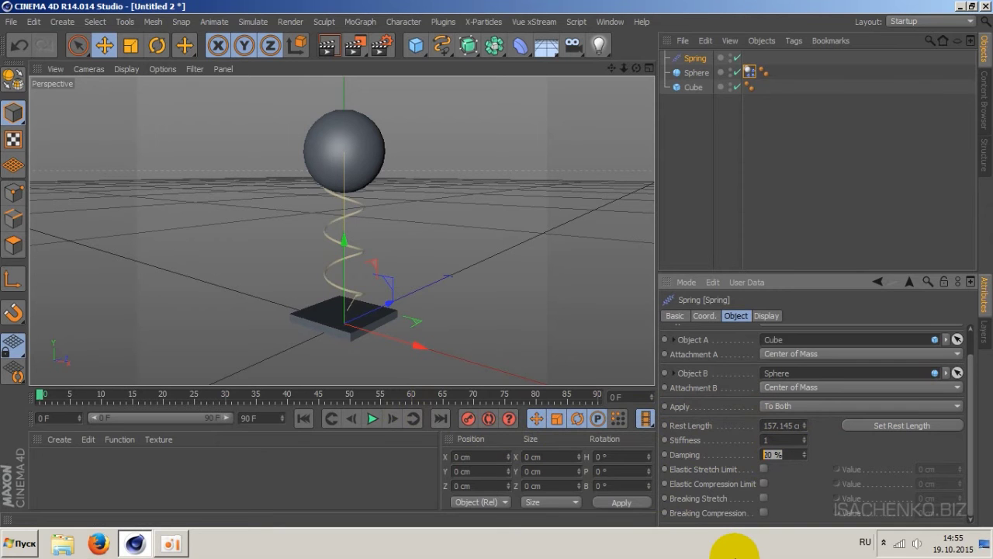
pyautogui.write('1')
pyautogui.press('Return')
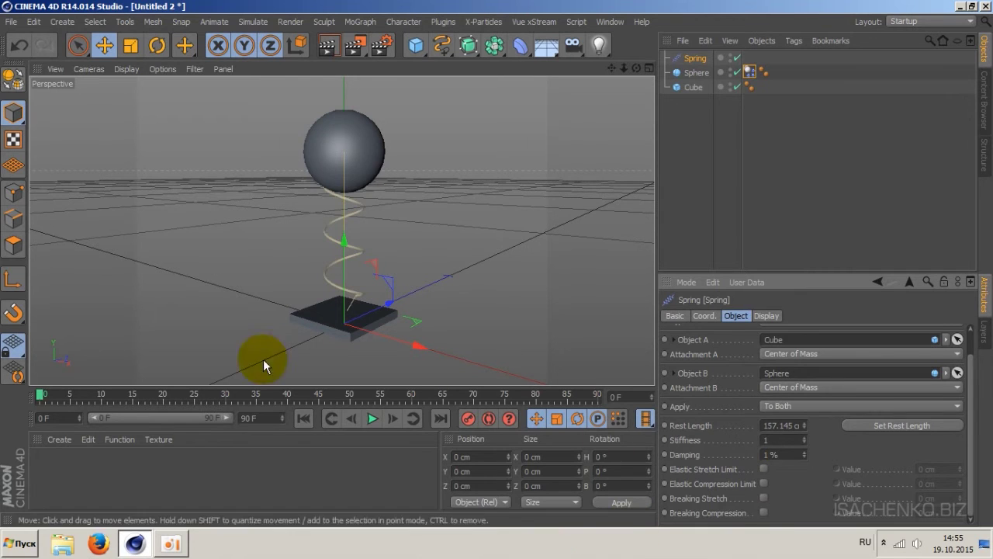
pyautogui.click(371, 419)
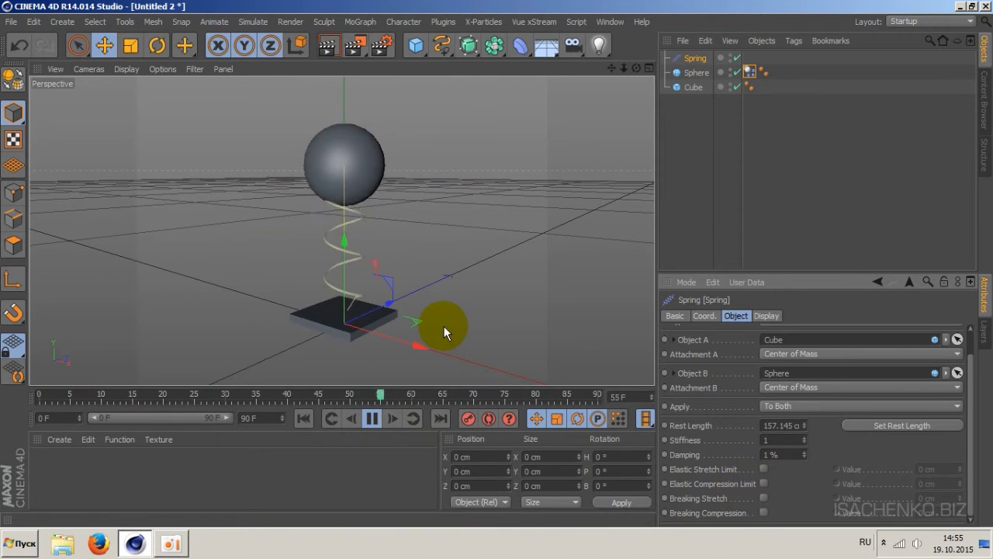
pyautogui.click(374, 418)
pyautogui.click(303, 419)
# Restore the spring's Damping to 20 %.
pyautogui.click(782, 454)
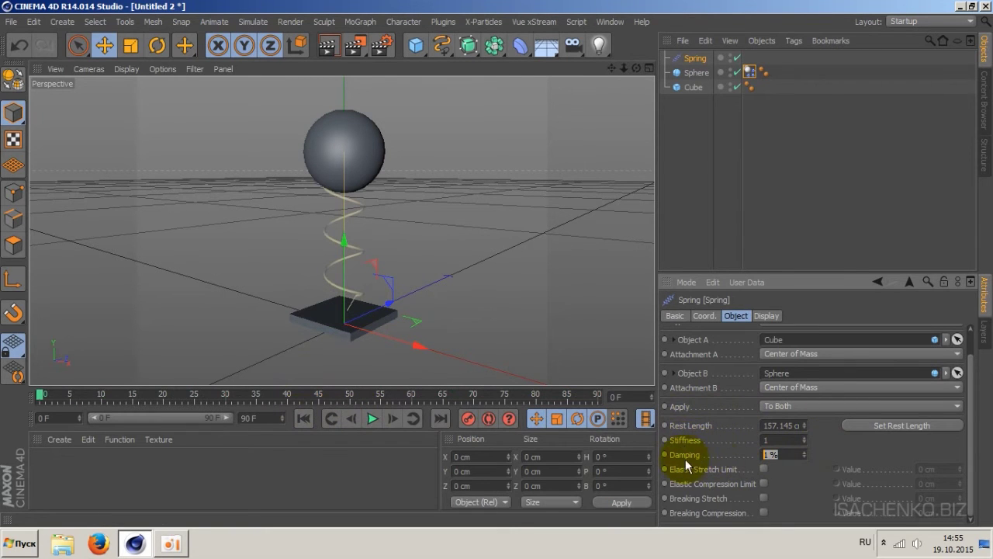
pyautogui.write('20')
pyautogui.press('Return')
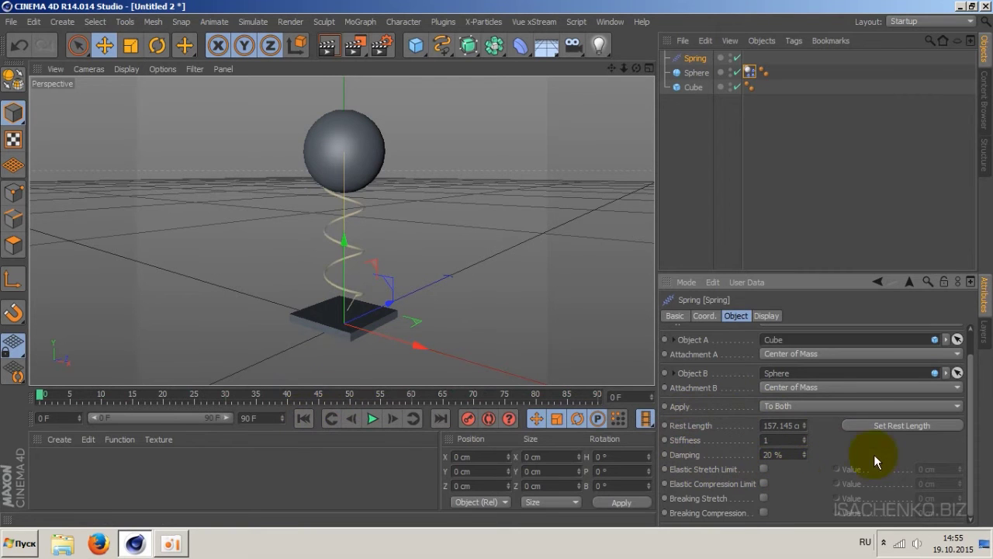
# Replay the spring animation and rewind to frame 0.
pyautogui.click(372, 419)
pyautogui.click(372, 420)
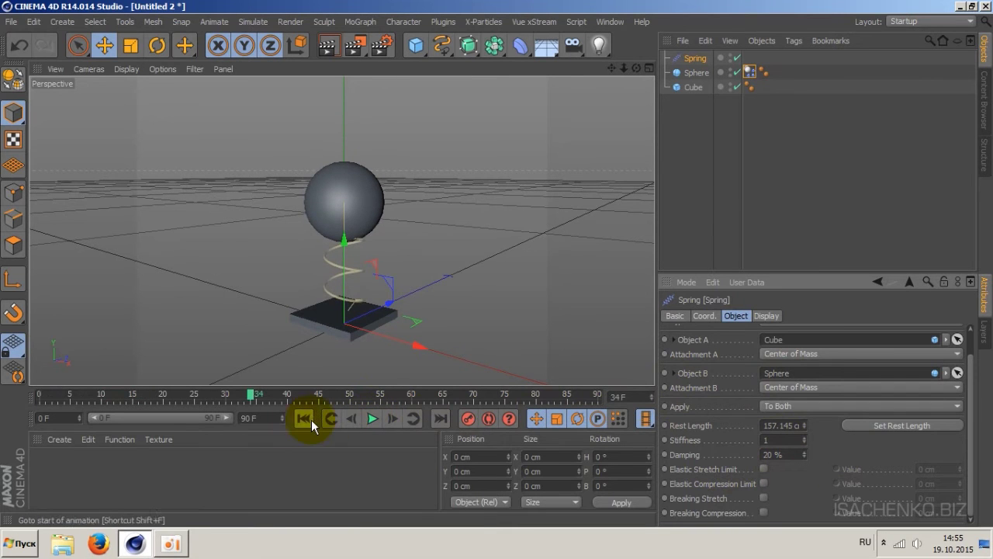
pyautogui.click(302, 420)
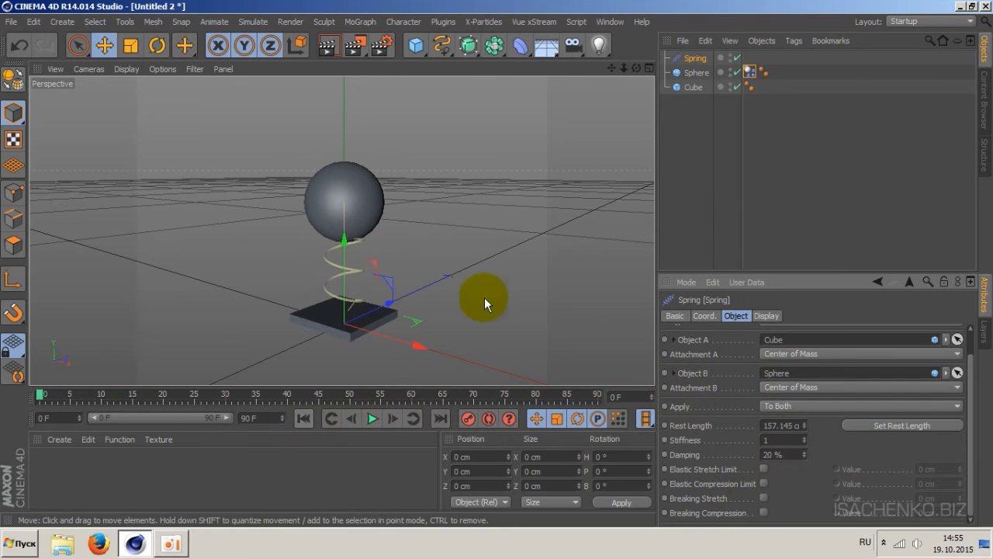
# Nudge the Sphere 4.836 cm along X and play its drop up to frame 11.
pyautogui.click(696, 73)
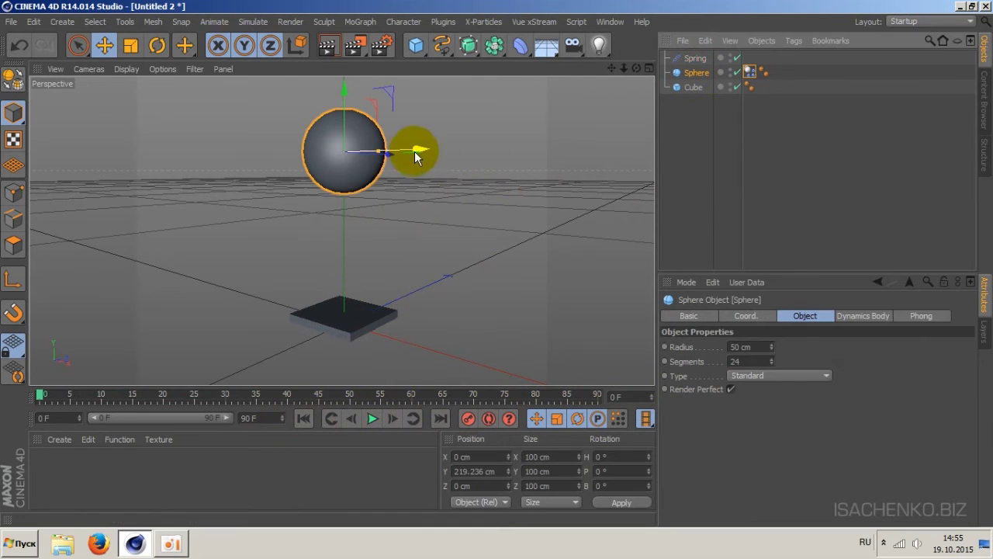
pyautogui.moveTo(418, 150); pyautogui.dragTo(422, 150)
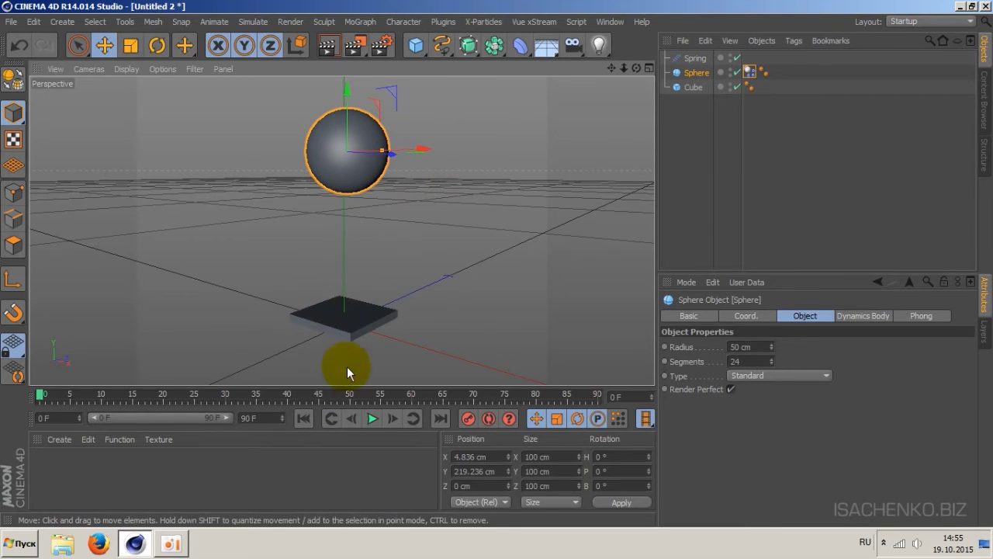
pyautogui.click(372, 419)
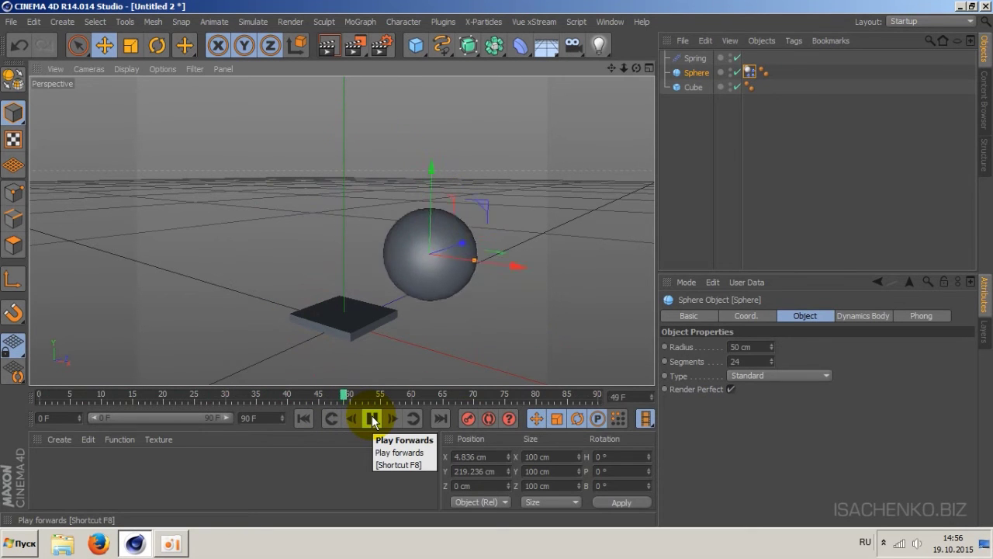
pyautogui.click(372, 418)
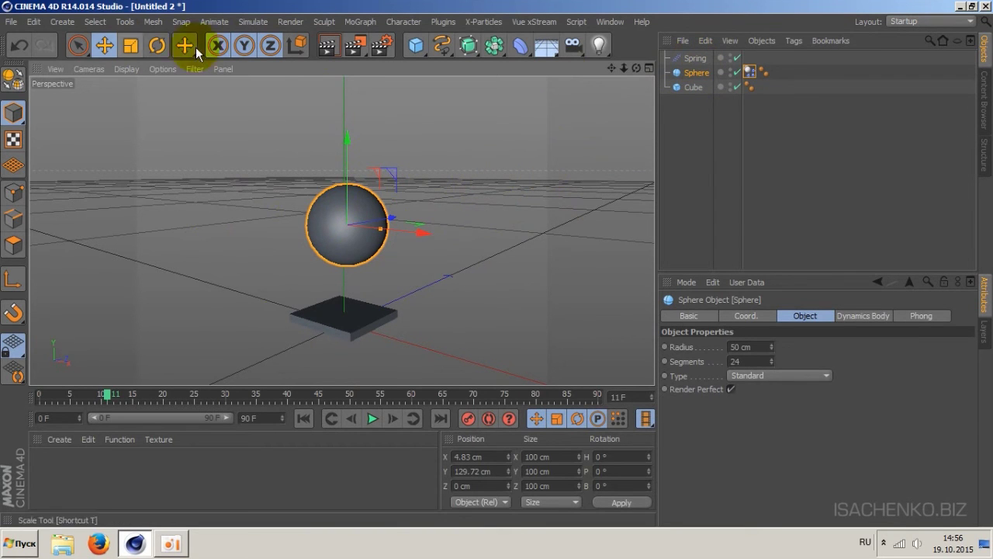
# Add a dynamics Connector and change its Type from Hinge to Slider.
pyautogui.click(250, 22)
pyautogui.moveTo(259, 58)
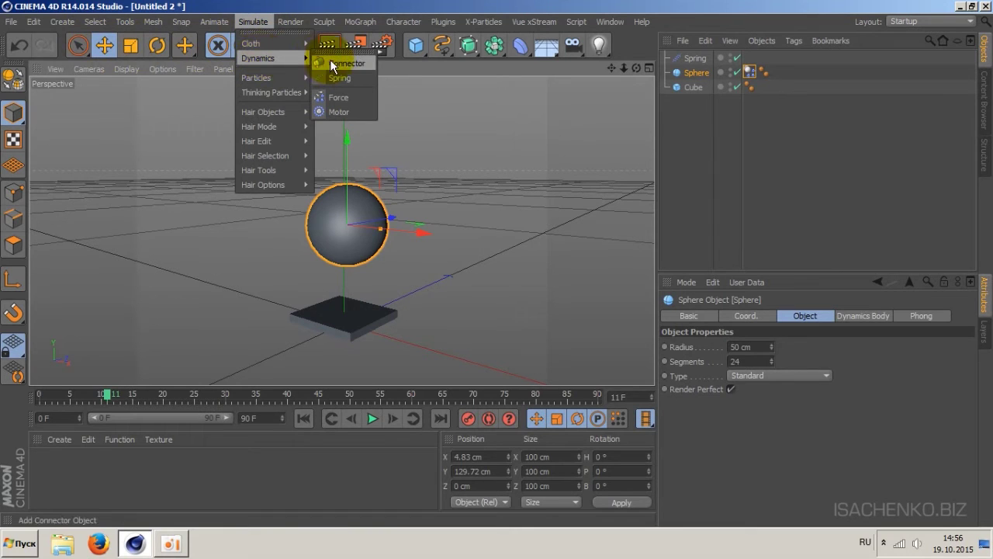
pyautogui.click(348, 62)
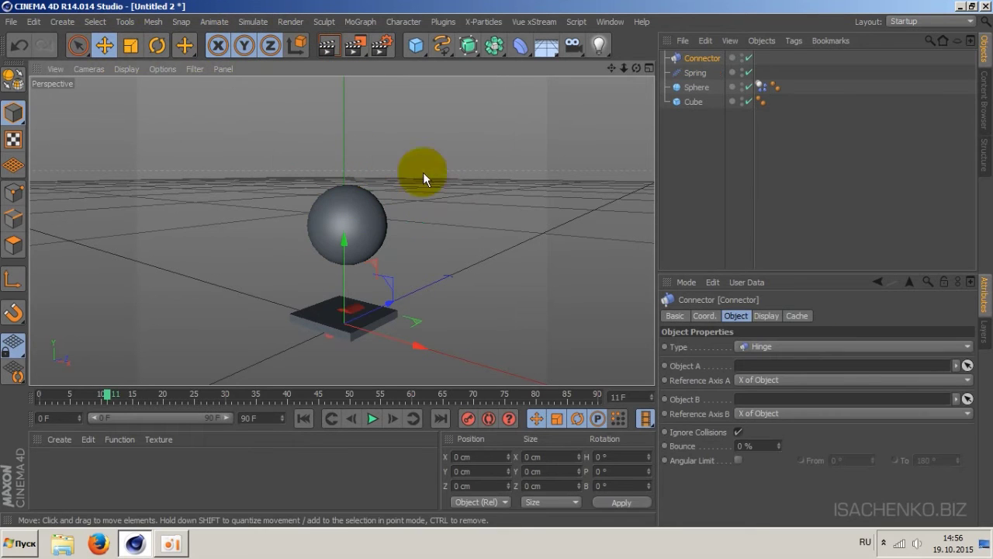
pyautogui.click(806, 346)
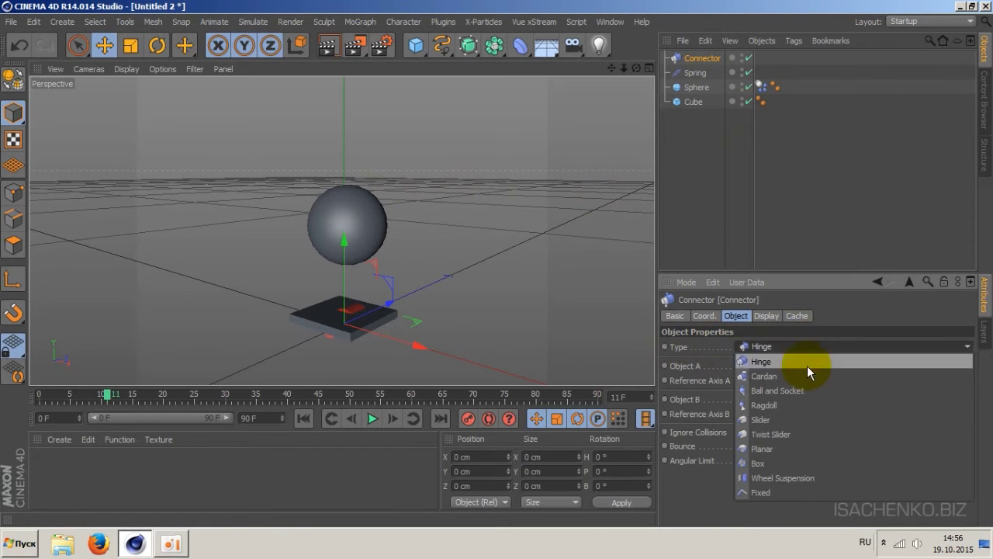
pyautogui.click(794, 420)
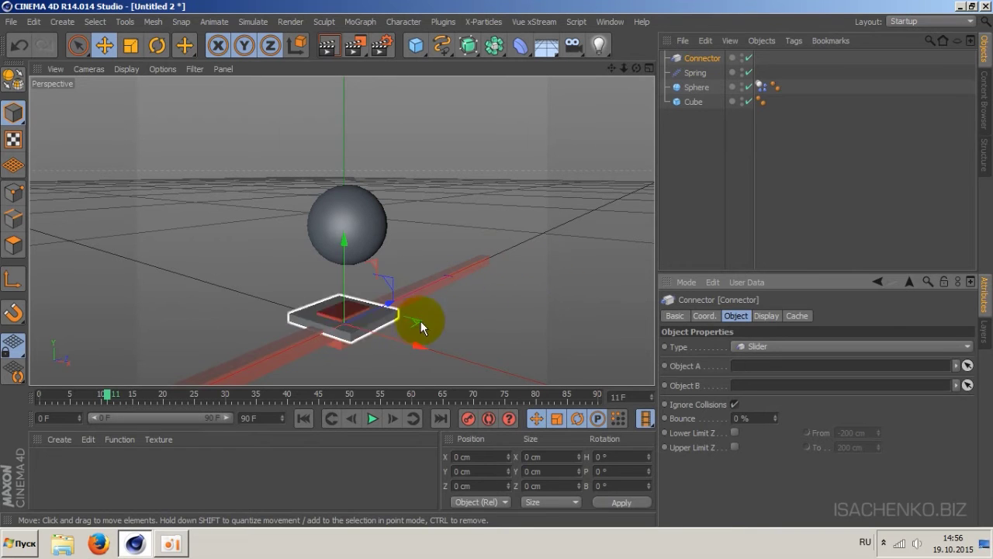
# Rotate the Slider connector to P -90° so its slide axis runs vertically.
pyautogui.click(157, 45)
pyautogui.moveTo(389, 300)
pyautogui.mouseDown()
pyautogui.moveTo(338, 279)
pyautogui.moveTo(371, 268)
pyautogui.mouseUp()
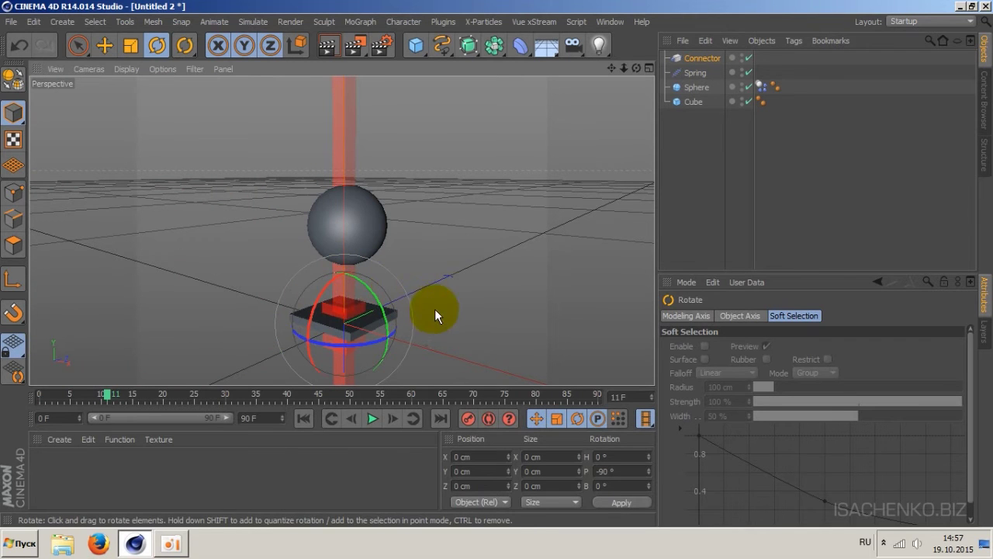
pyautogui.click(707, 62)
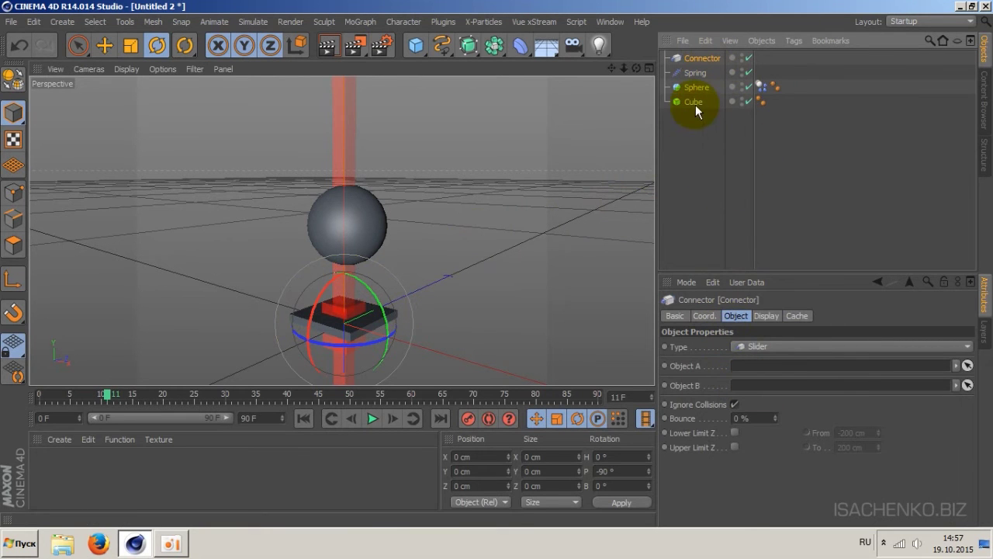
# Link Cube as Object A and Sphere as Object B of the Slider connector, then test-play and rewind to frame 0.
pyautogui.moveTo(694, 102); pyautogui.dragTo(754, 365)
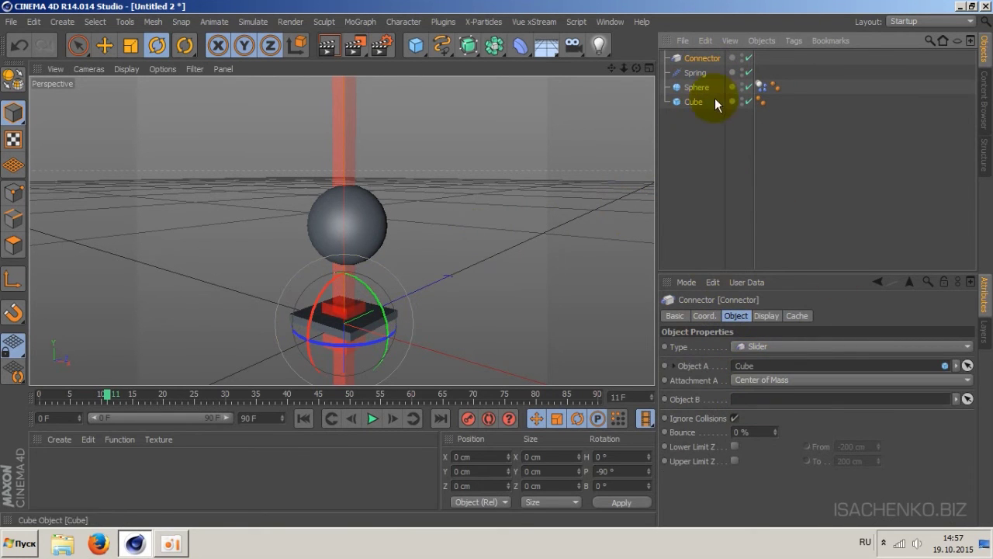
pyautogui.moveTo(699, 90); pyautogui.dragTo(747, 399)
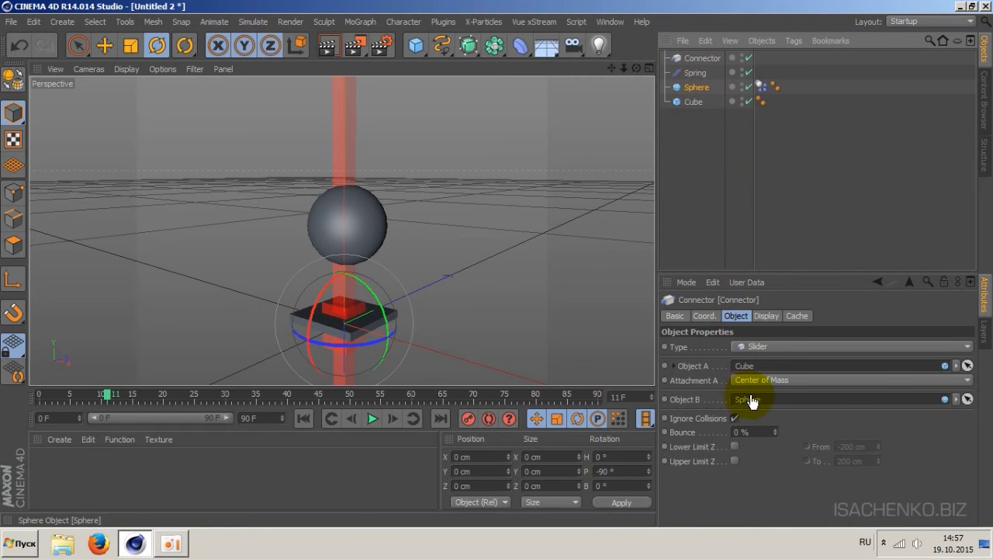
pyautogui.click(302, 423)
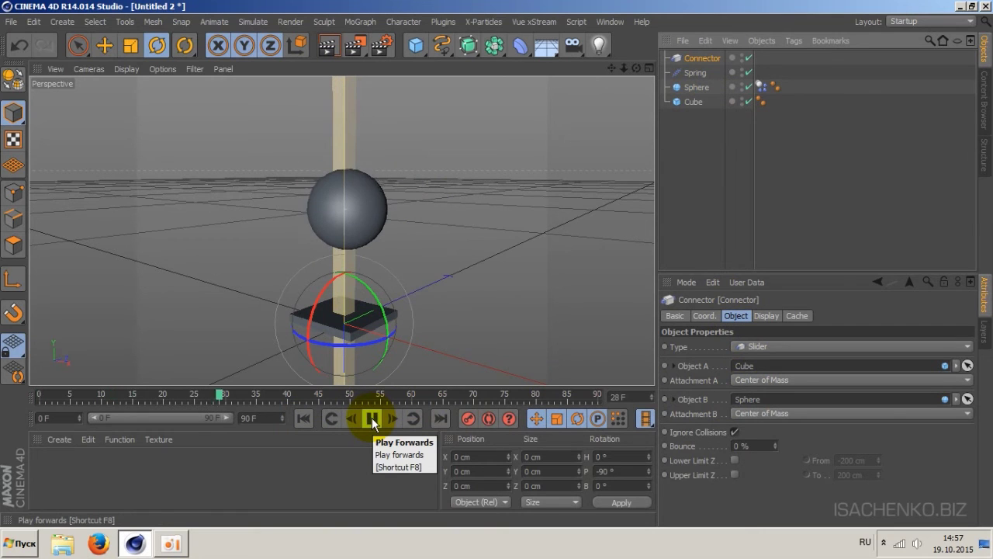
pyautogui.click(371, 420)
pyautogui.click(304, 418)
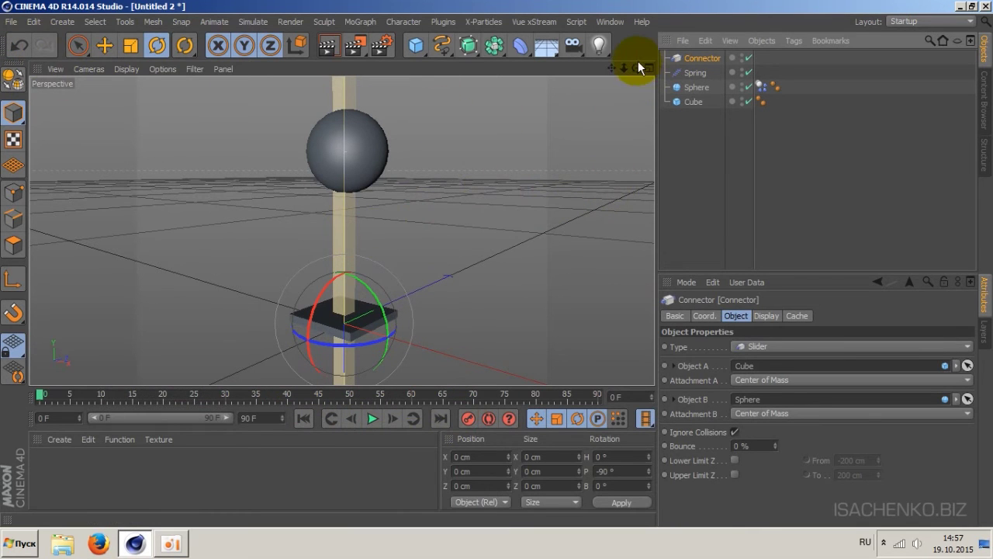
# Undo the connector links, the Connector itself, and the sphere's move so it returns to X 0 cm.
pyautogui.moveTo(637, 68); pyautogui.dragTo(613, 85)
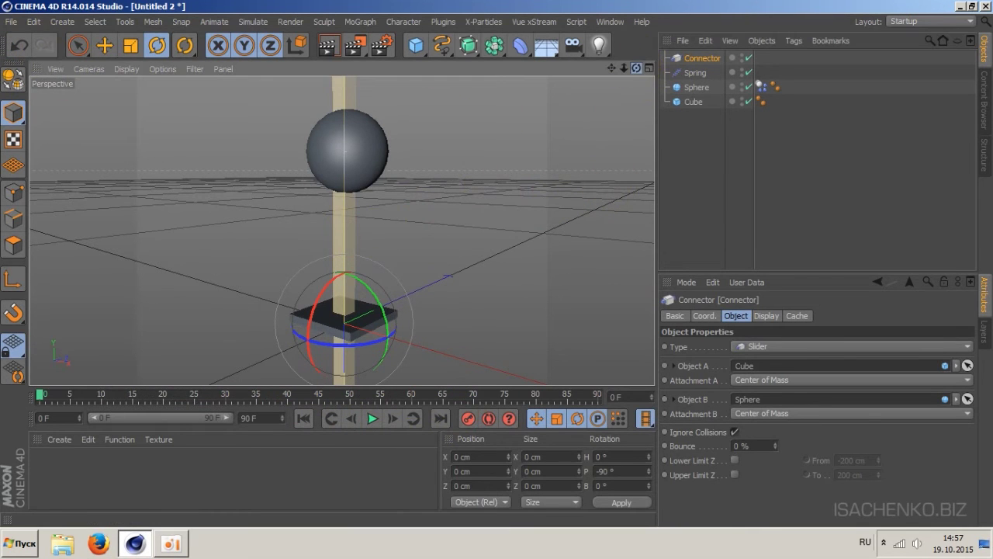
pyautogui.click(19, 49)
pyautogui.click(19, 48)
pyautogui.click(19, 48)
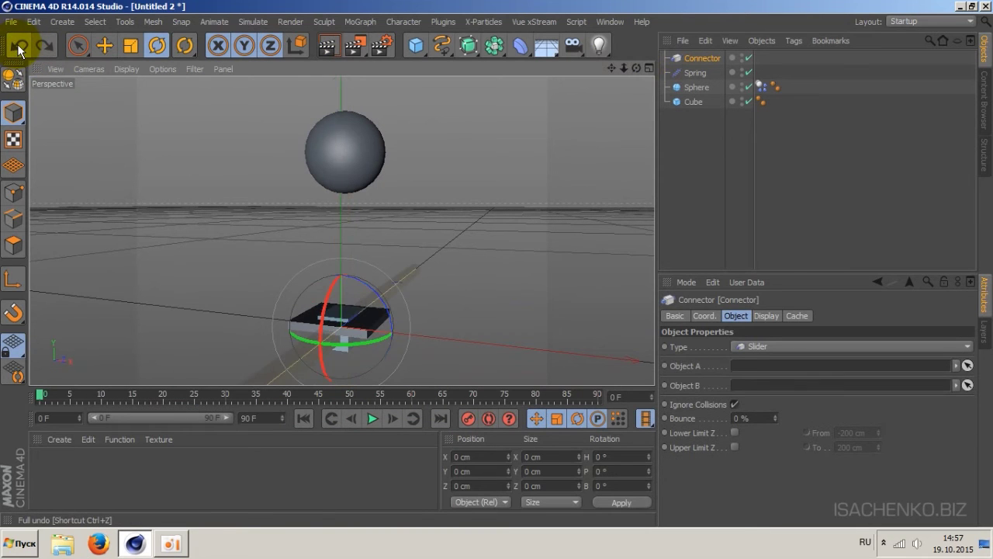
pyautogui.click(19, 48)
pyautogui.click(19, 49)
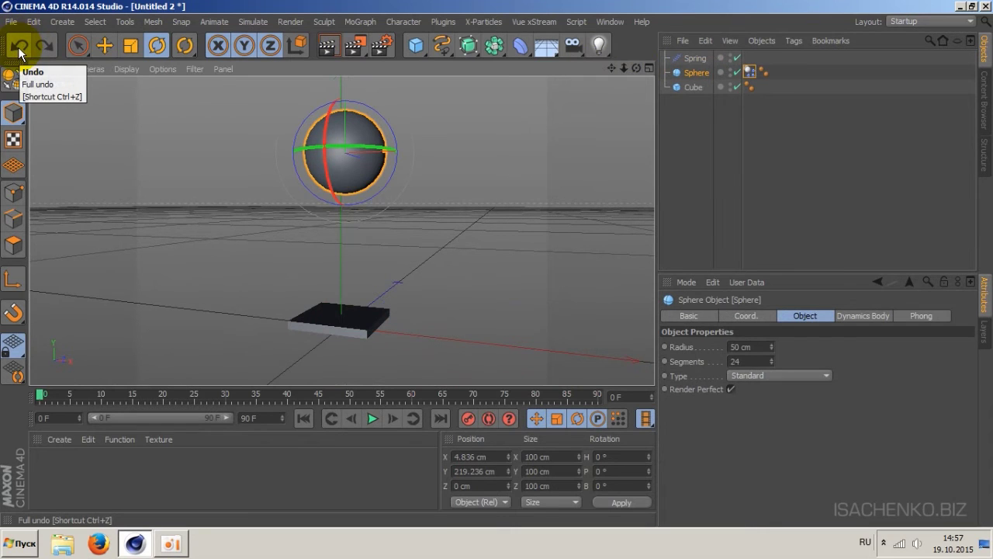
pyautogui.click(19, 48)
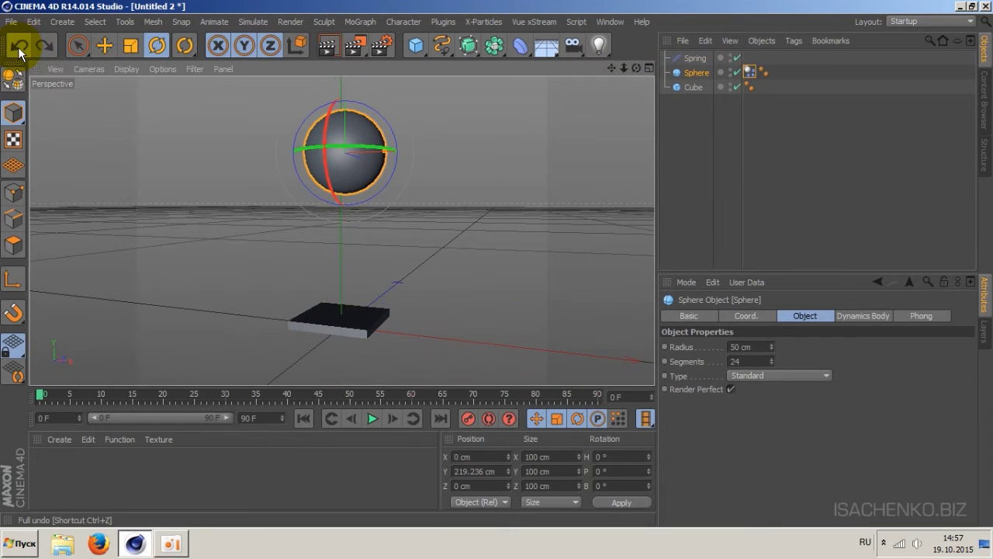
# Replay the simulation, reset to frame 0, and select the Spring.
pyautogui.click(374, 418)
pyautogui.click(373, 419)
pyautogui.click(303, 418)
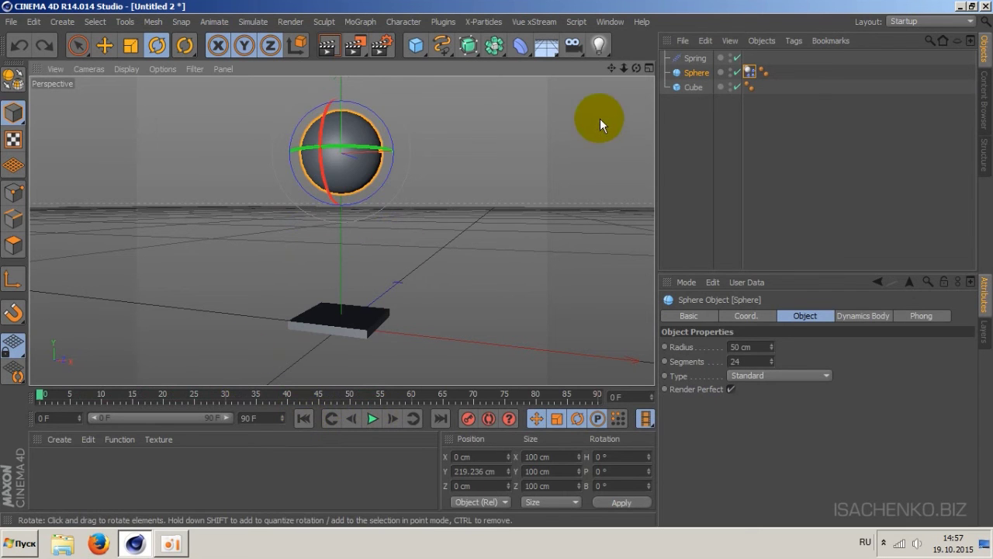
pyautogui.click(694, 59)
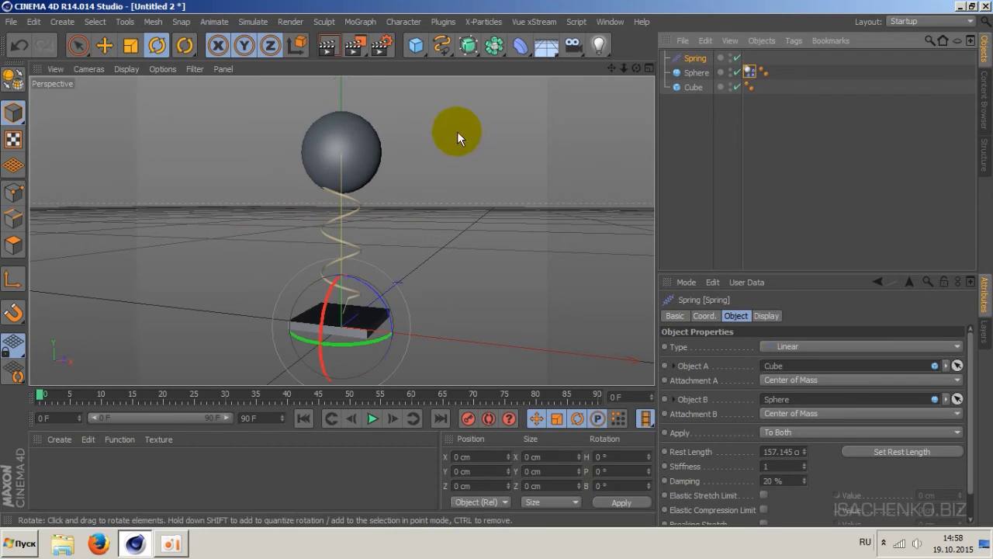
pyautogui.click(328, 48)
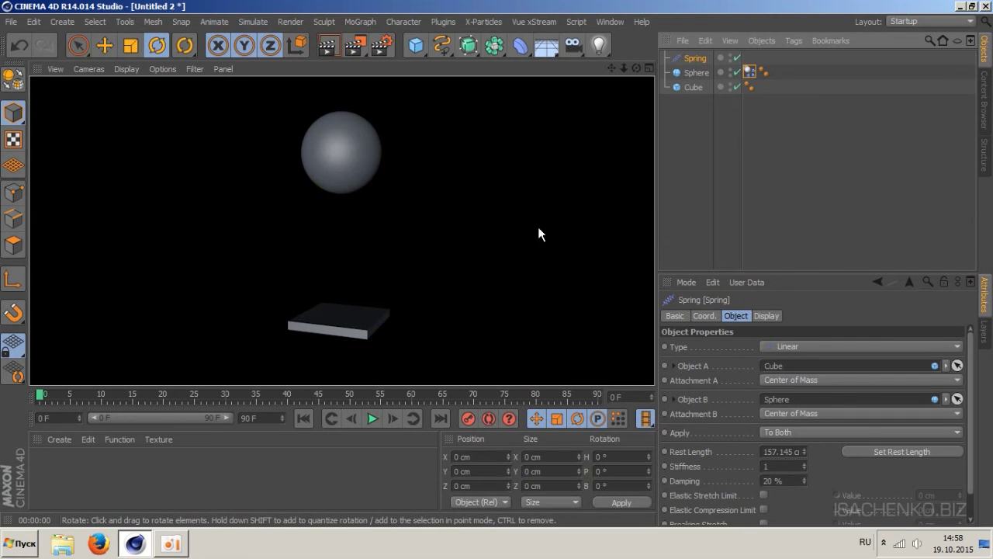
pyautogui.click(696, 58)
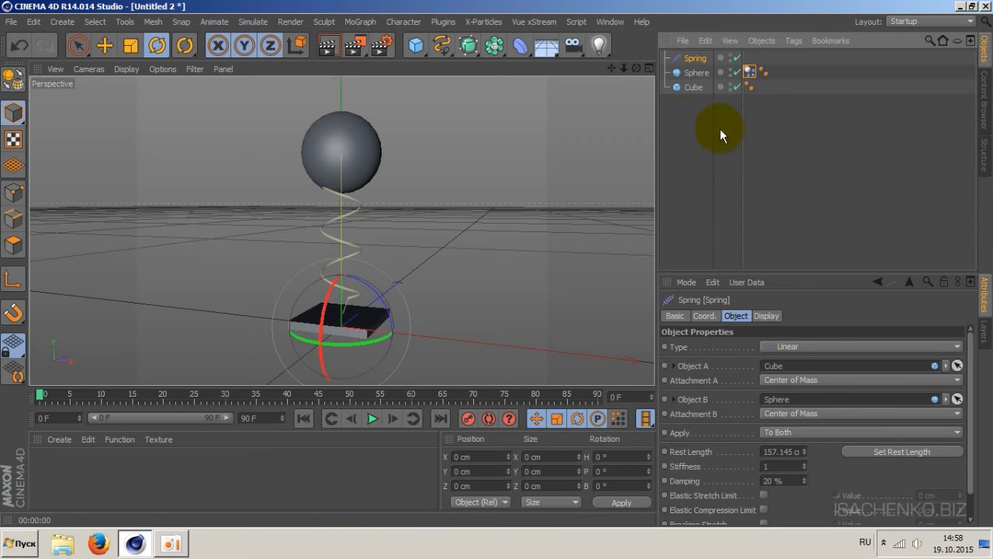
pyautogui.click(766, 316)
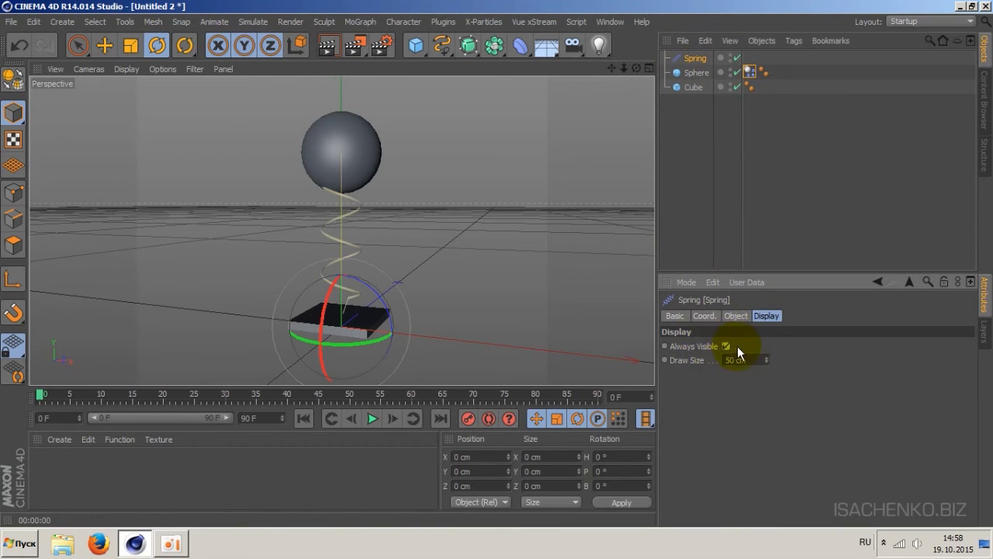
pyautogui.click(329, 46)
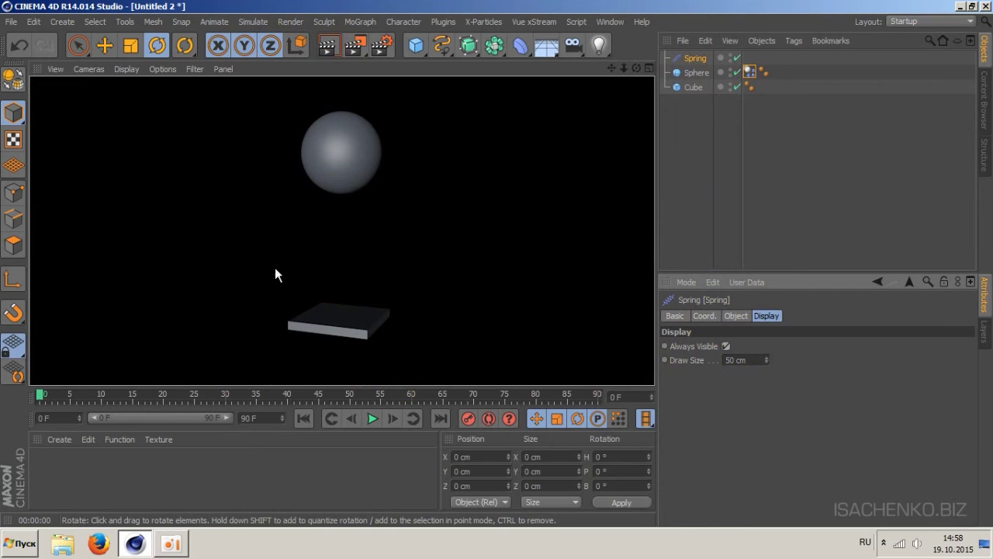
pyautogui.click(411, 178)
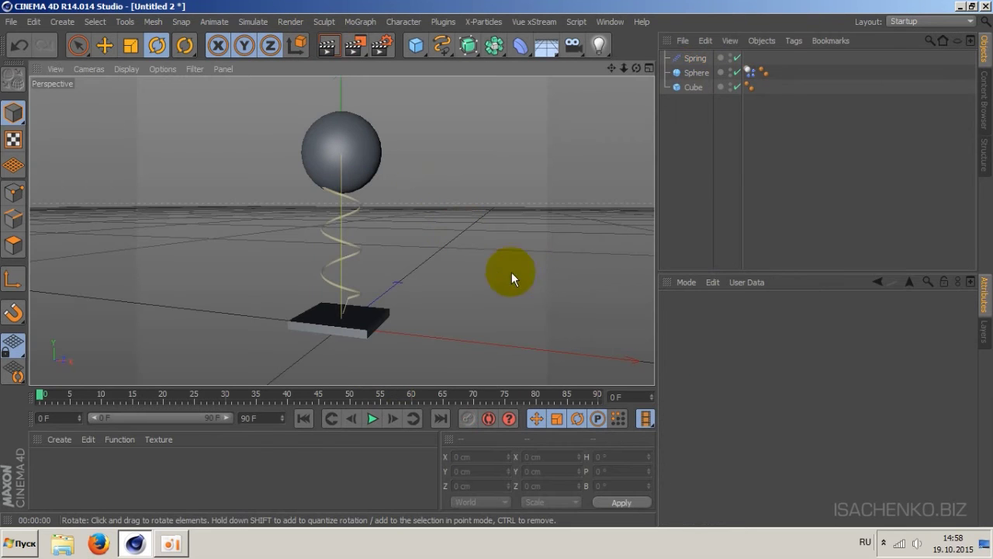
pyautogui.click(694, 58)
pyautogui.click(696, 73)
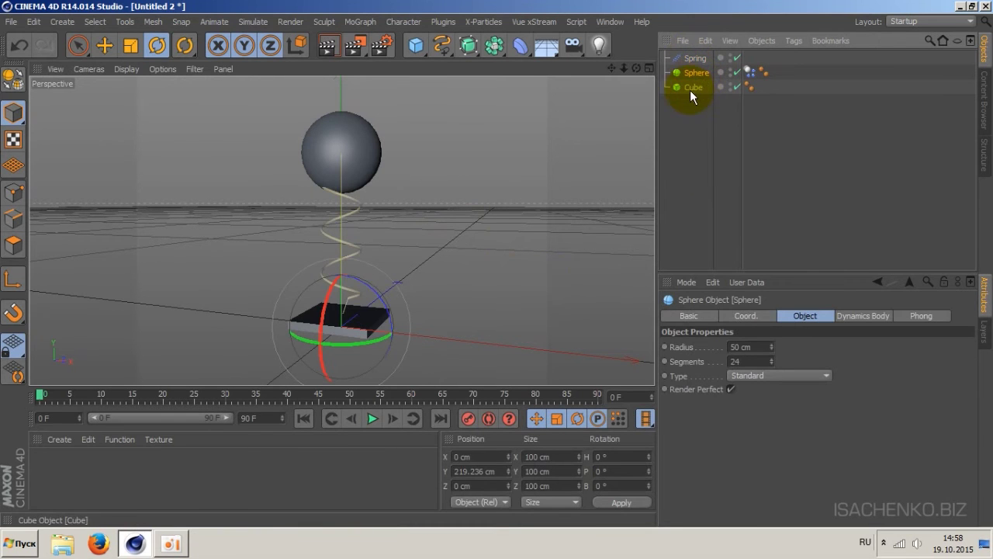
pyautogui.click(696, 150)
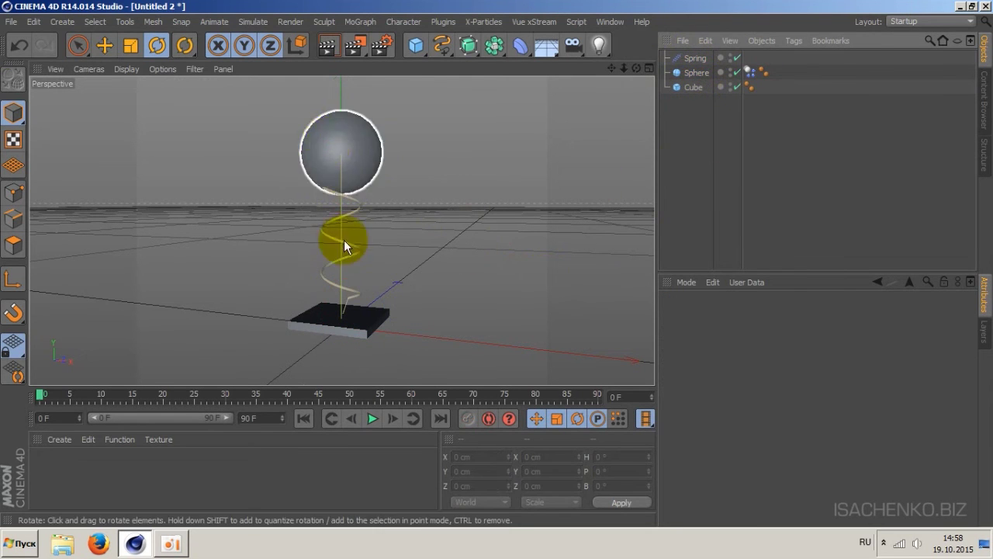
pyautogui.click(695, 58)
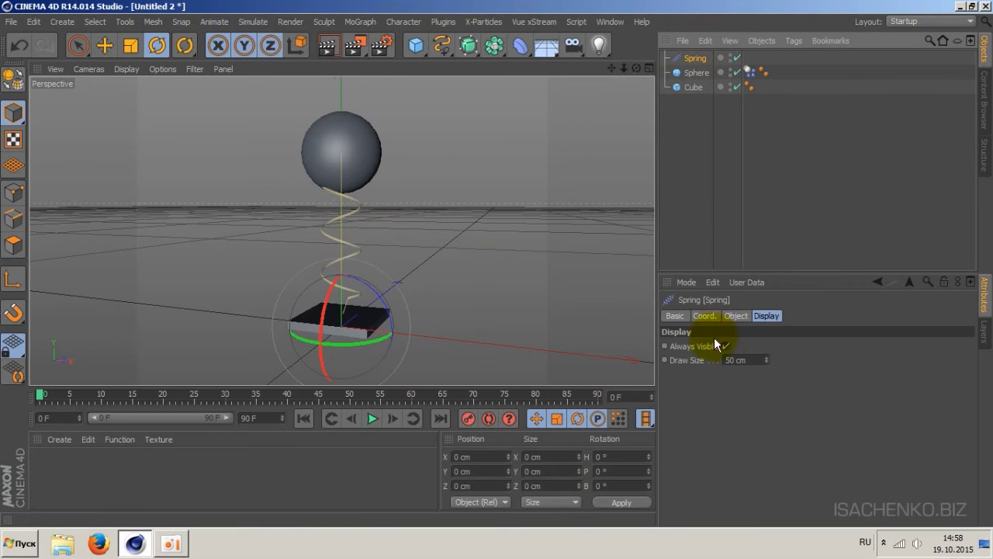
pyautogui.click(699, 170)
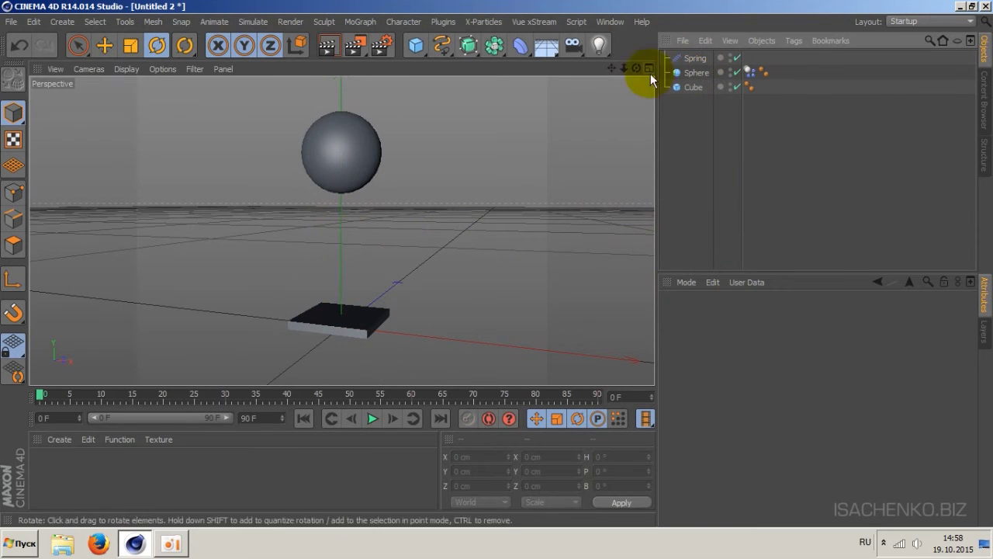
pyautogui.click(694, 57)
pyautogui.click(724, 347)
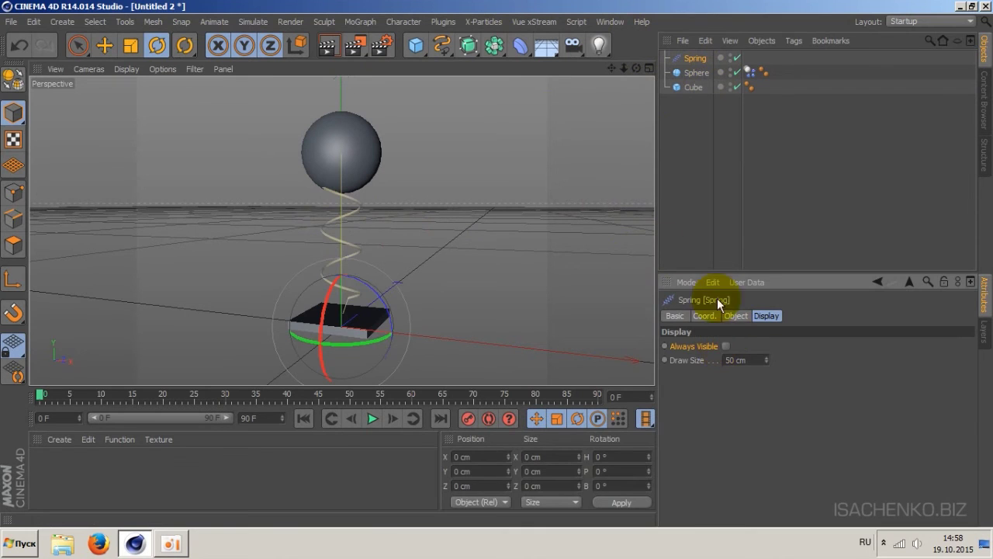
pyautogui.click(697, 191)
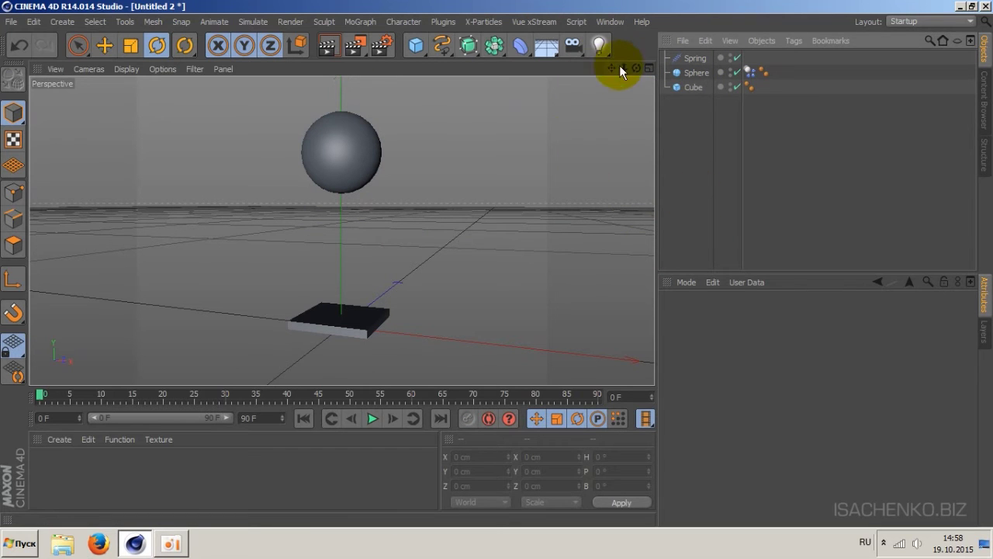
pyautogui.moveTo(637, 68); pyautogui.dragTo(438, 108)
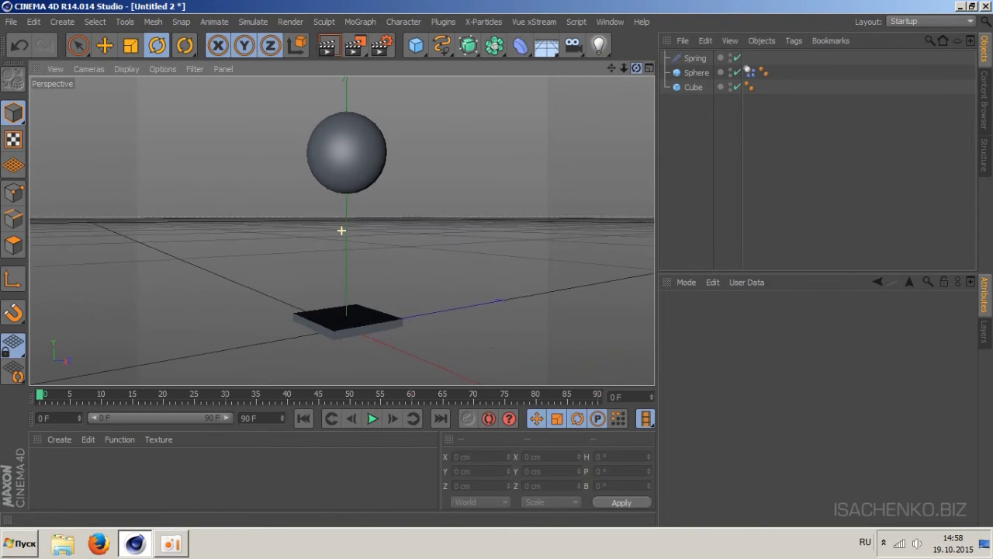
# Add a Helix spline to the scene and zoom out to see it whole.
pyautogui.click(441, 46)
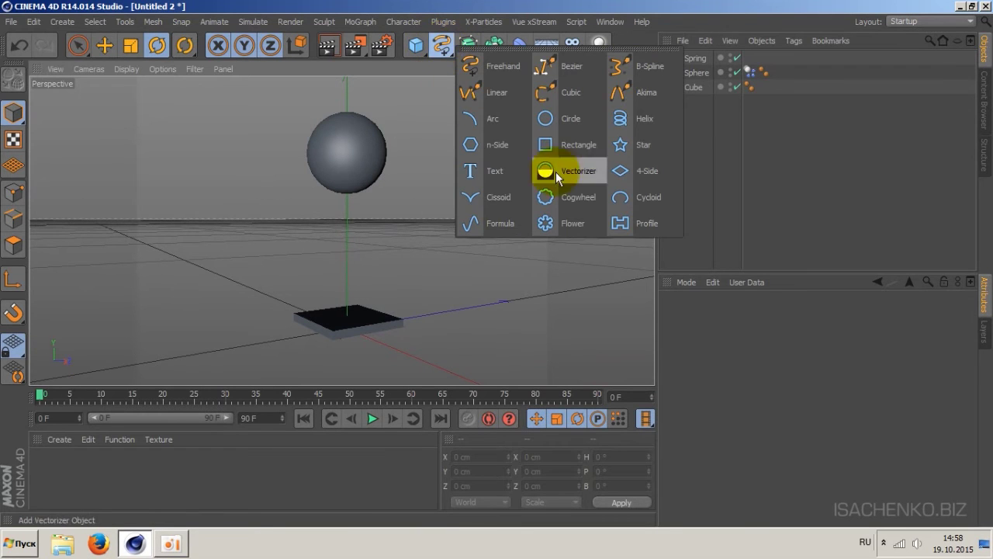
pyautogui.click(644, 118)
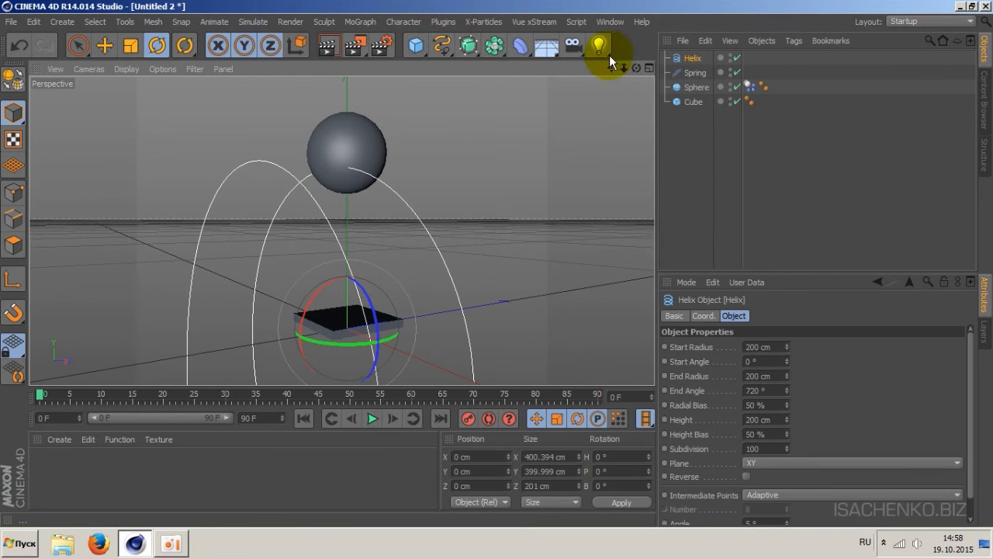
pyautogui.click(22, 42)
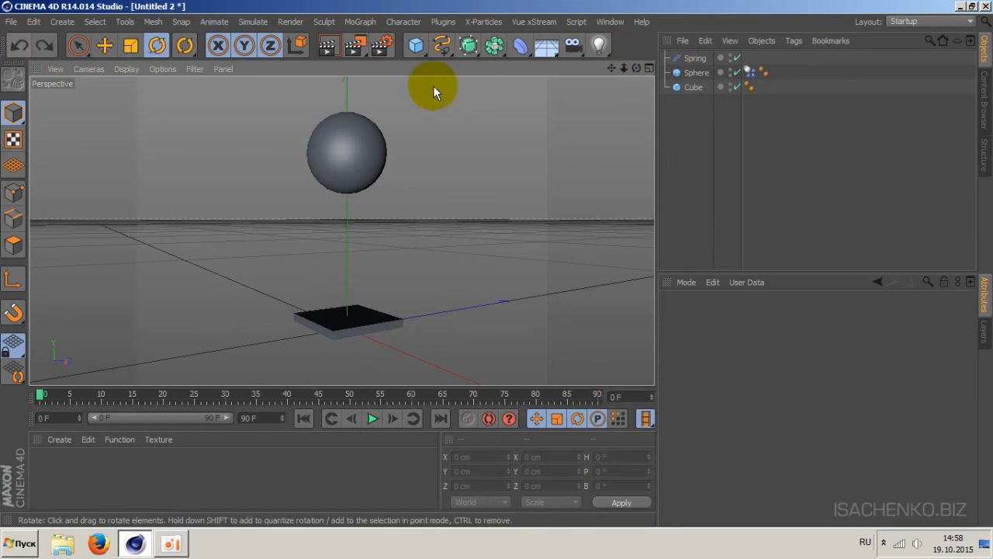
pyautogui.click(448, 52)
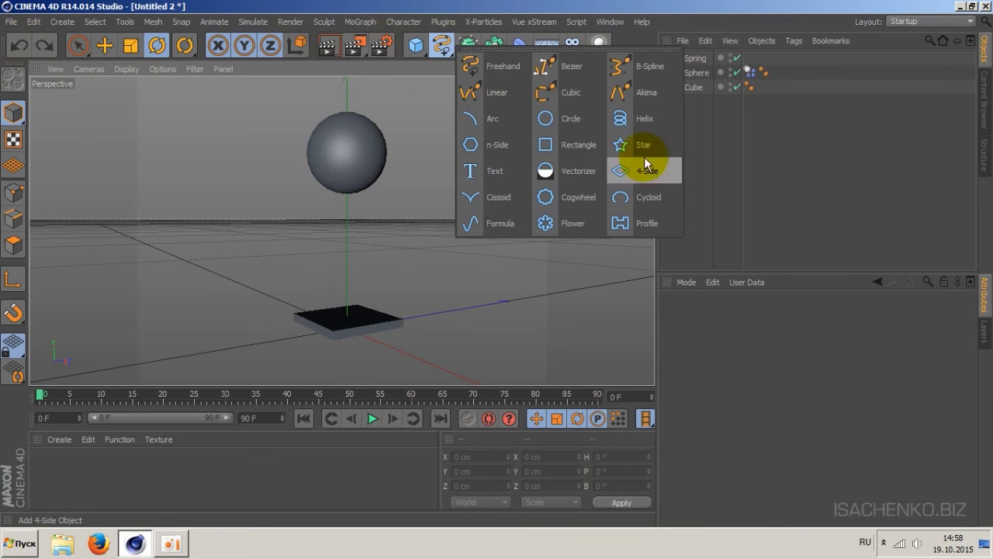
pyautogui.click(644, 119)
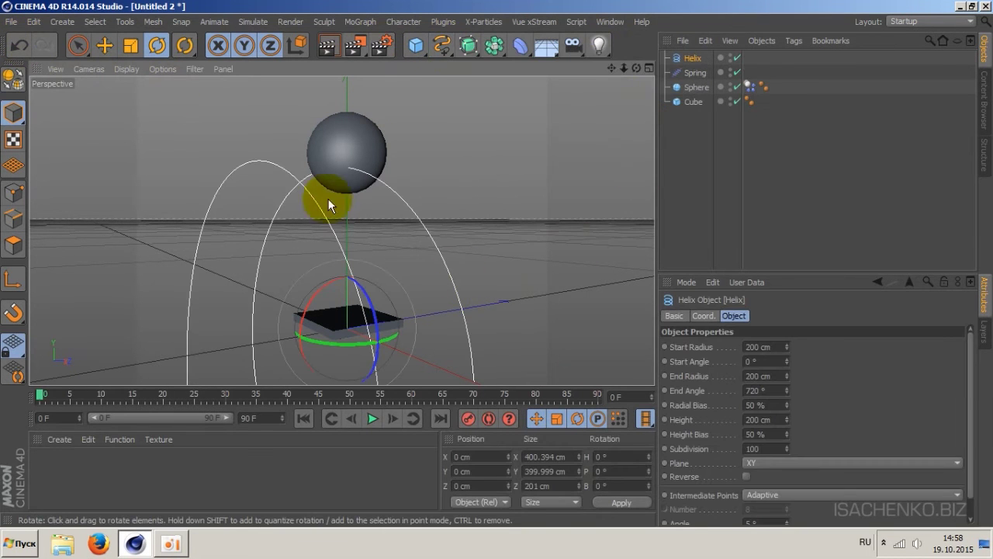
pyautogui.moveTo(624, 69); pyautogui.dragTo(605, 78)
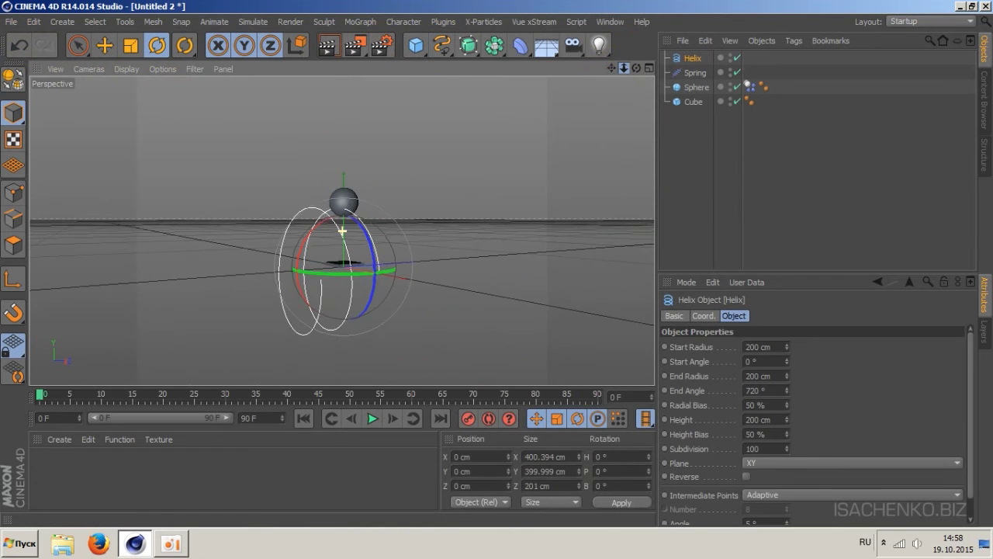
pyautogui.moveTo(343, 232); pyautogui.dragTo(344, 264)
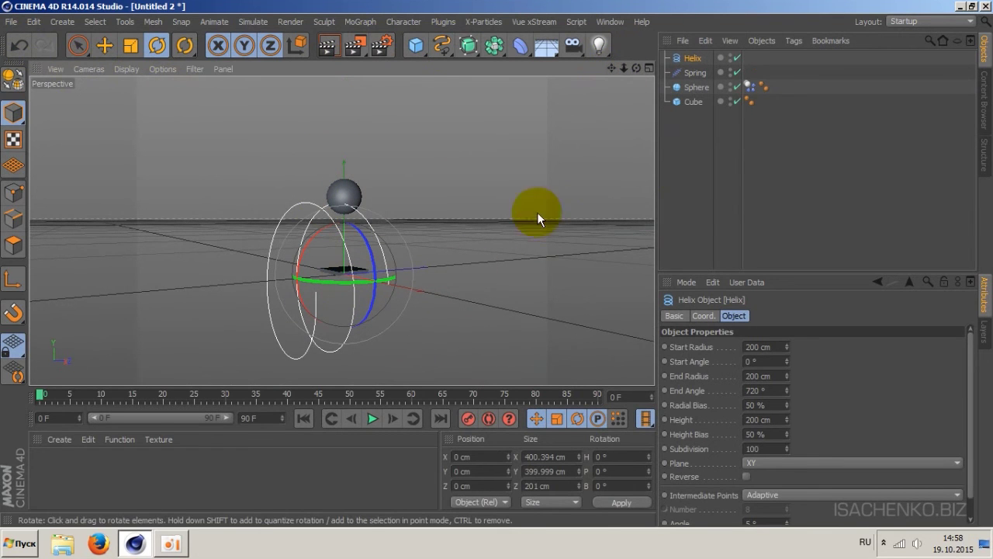
# Give the Helix 15 cm start and end radii and stand it upright on the XZ plane.
pyautogui.doubleClick(756, 347)
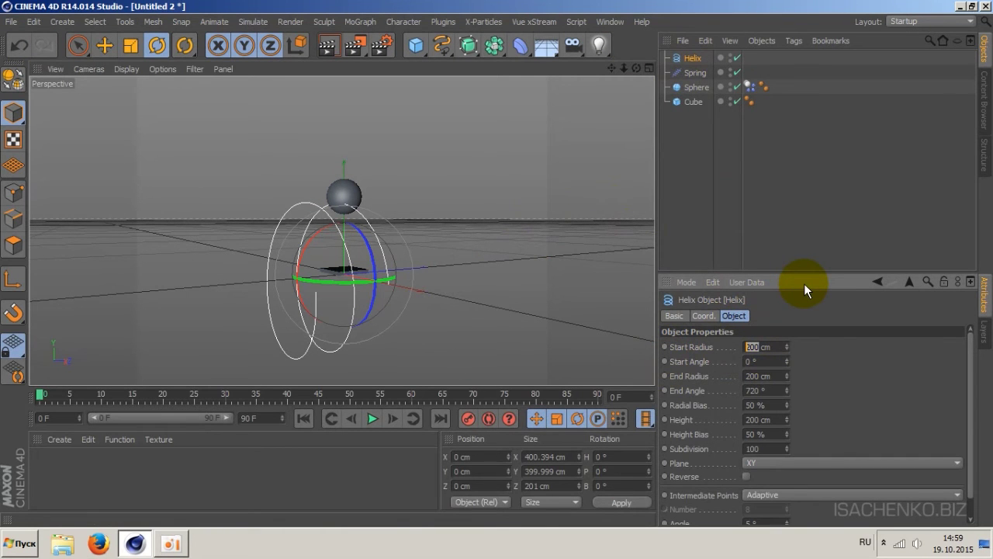
pyautogui.write('15')
pyautogui.press('Return')
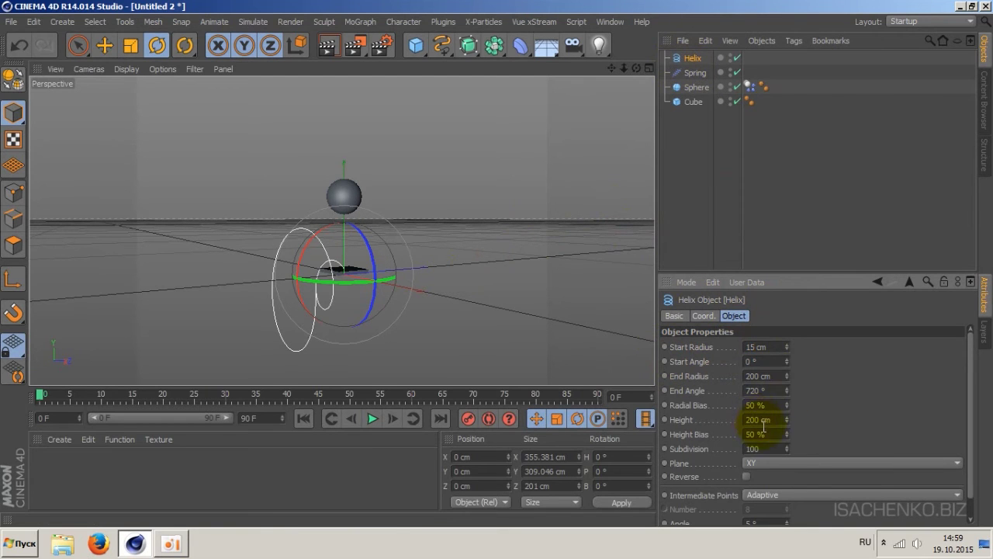
pyautogui.doubleClick(763, 375)
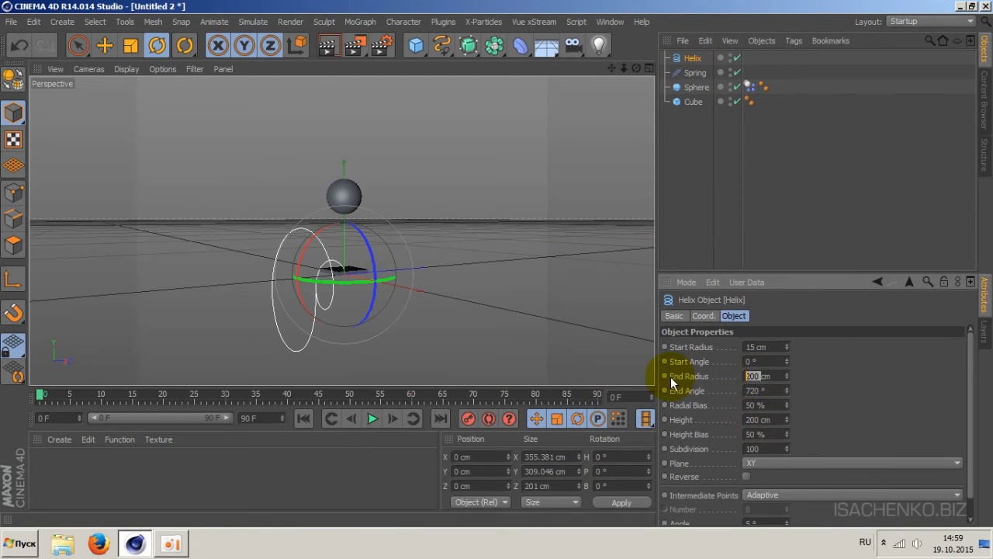
pyautogui.write('15')
pyautogui.press('Return')
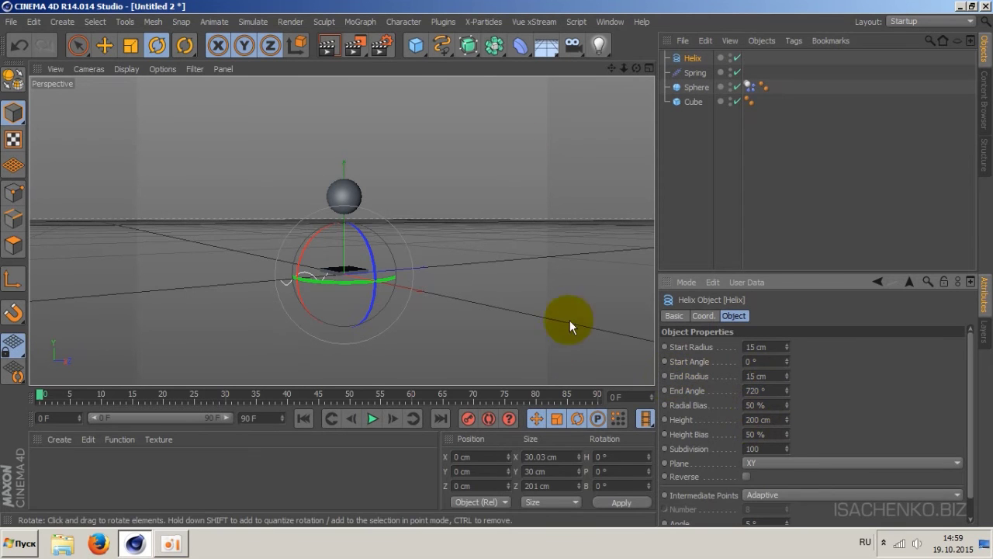
pyautogui.moveTo(624, 68); pyautogui.dragTo(615, 81)
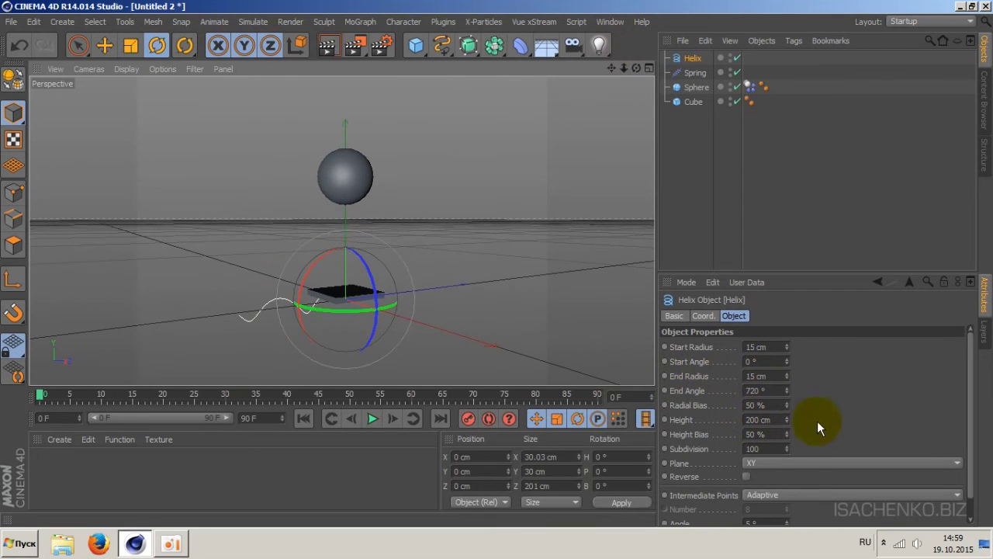
pyautogui.click(950, 460)
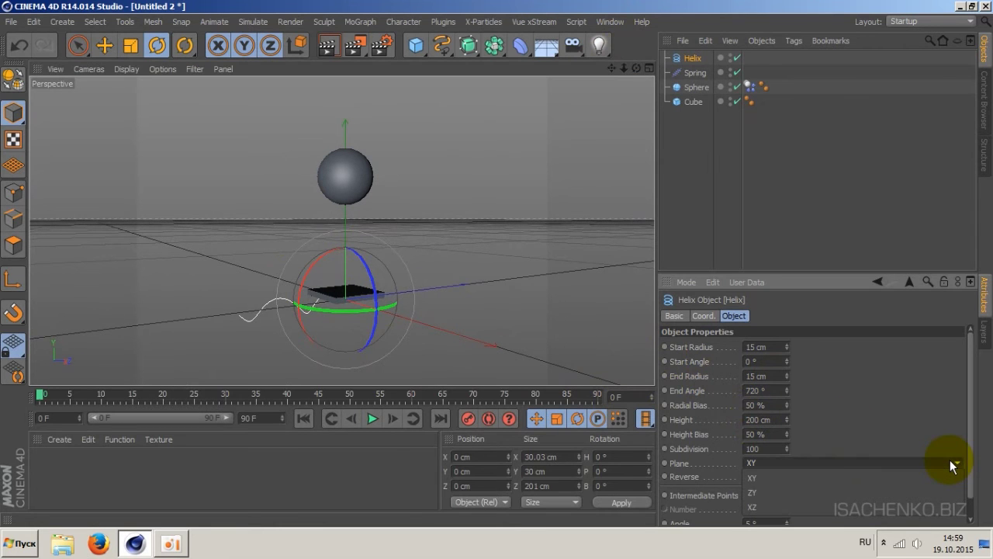
pyautogui.click(841, 506)
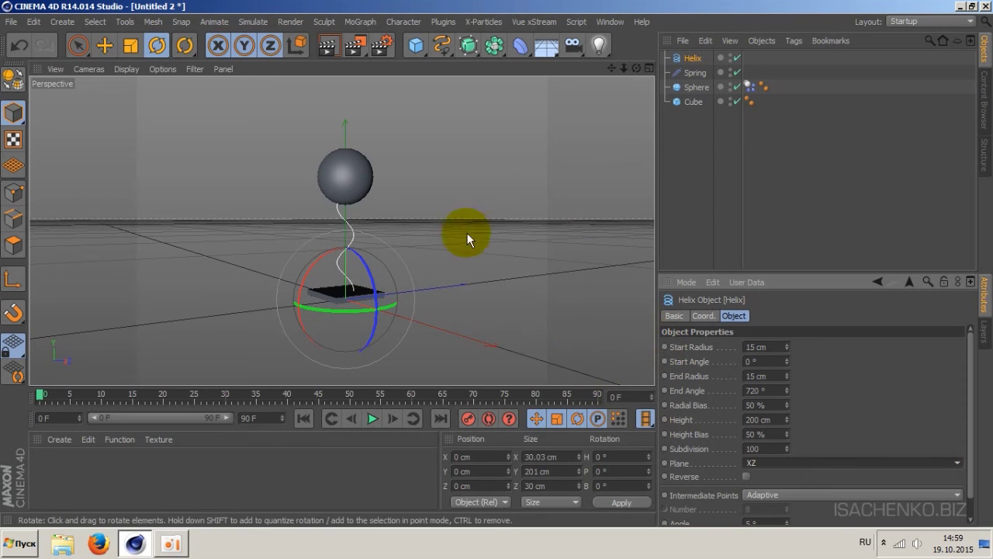
# Raise the Helix End Angle to 2613° for more coils and render a preview.
pyautogui.moveTo(624, 68); pyautogui.dragTo(792, 348)
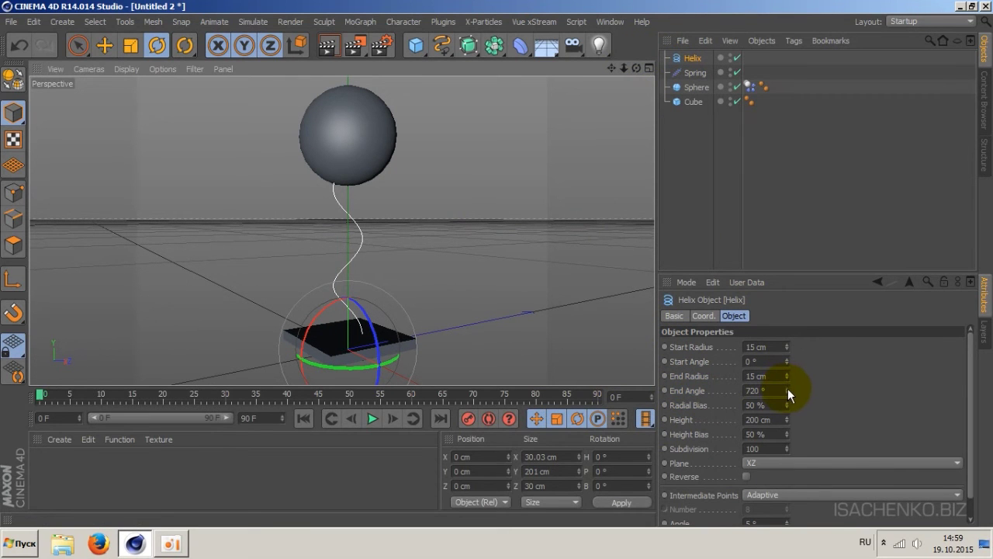
pyautogui.moveTo(787, 391); pyautogui.dragTo(853, 388)
pyautogui.moveTo(787, 390); pyautogui.dragTo(892, 388)
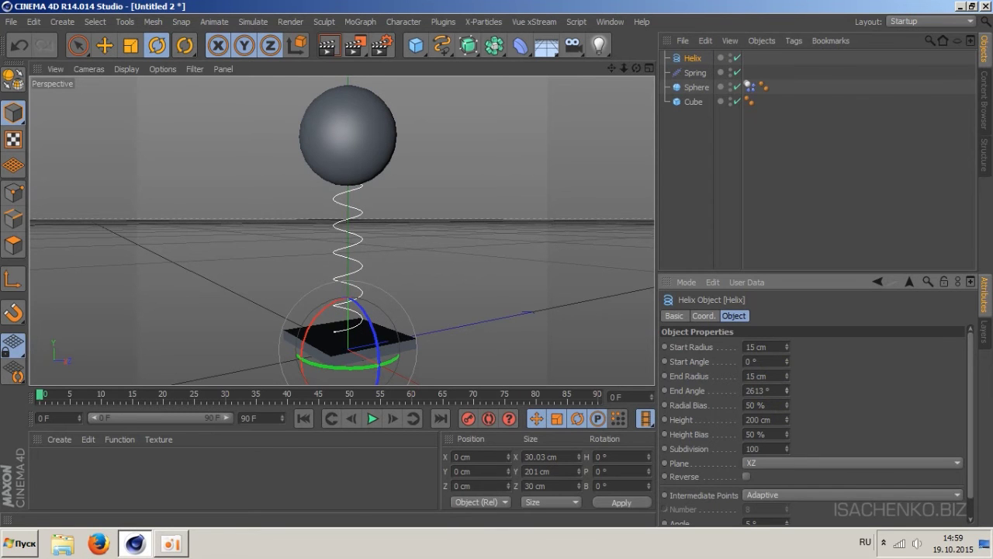
pyautogui.moveTo(636, 68); pyautogui.dragTo(613, 86)
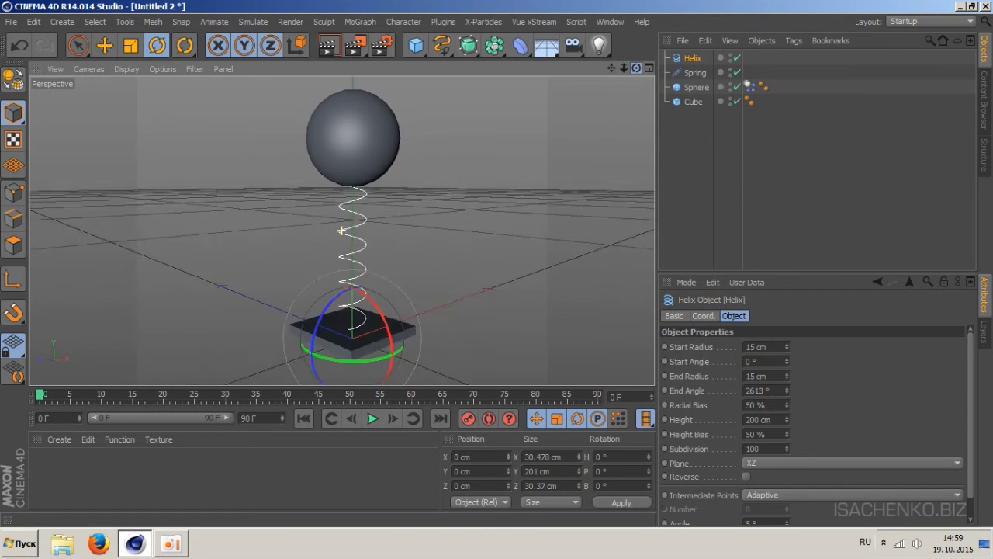
pyautogui.click(328, 46)
pyautogui.click(631, 183)
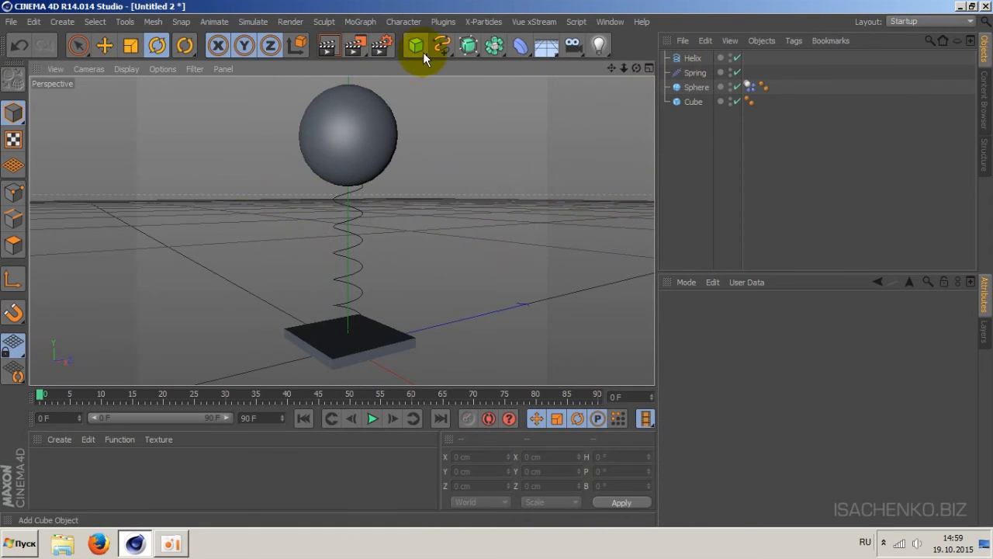
# Add a Circle spline with a 5 cm radius and move it slightly up along Y.
pyautogui.click(449, 47)
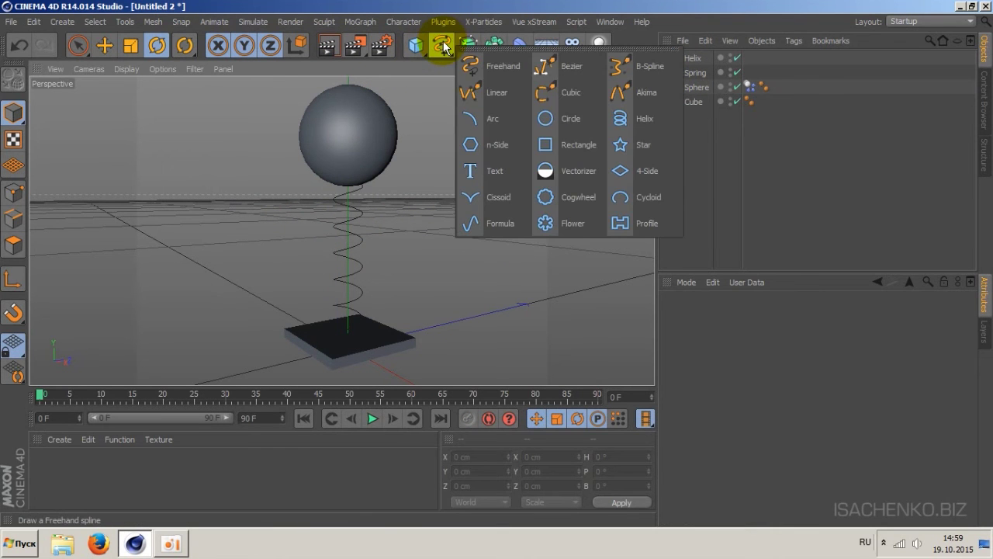
pyautogui.click(573, 119)
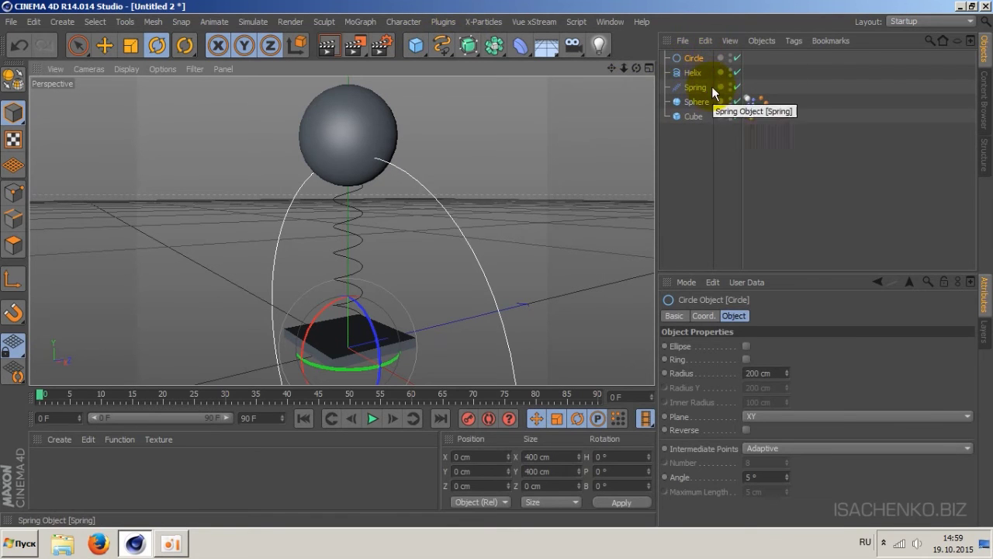
pyautogui.doubleClick(753, 374)
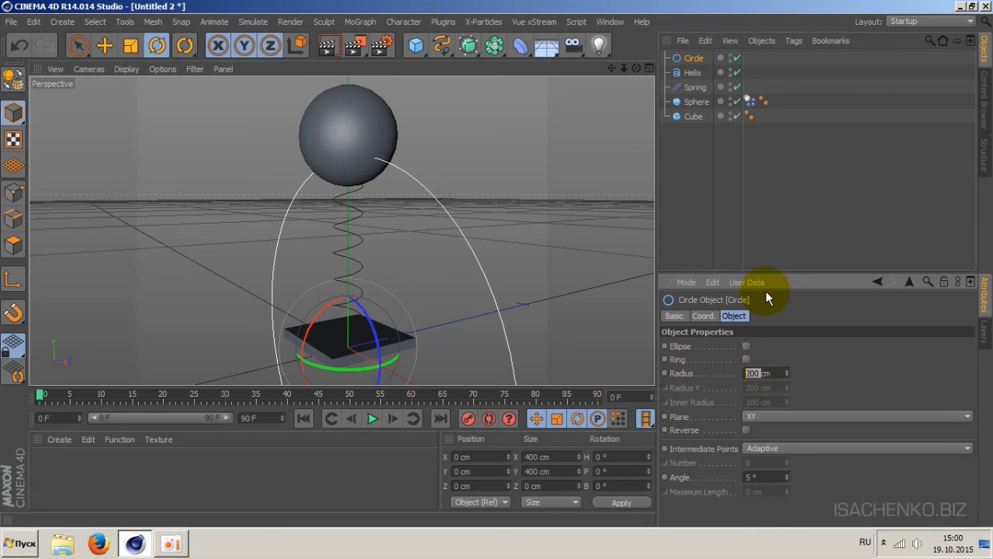
pyautogui.write('5')
pyautogui.press('Return')
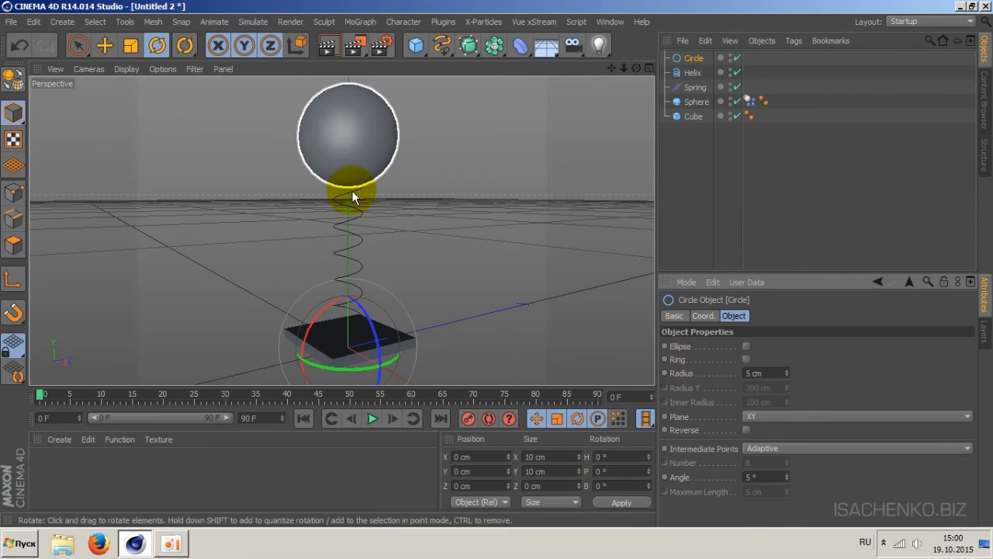
pyautogui.click(104, 47)
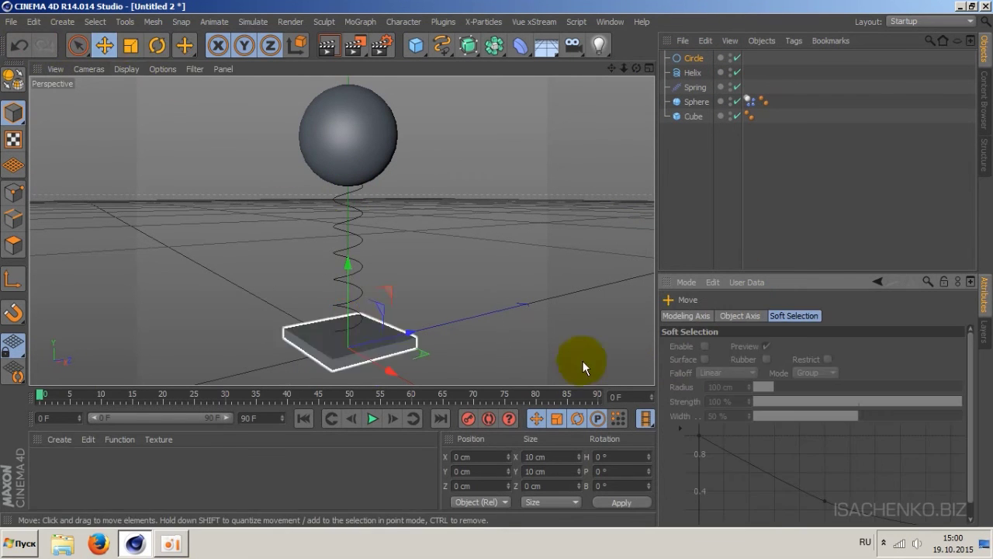
pyautogui.moveTo(347, 273); pyautogui.dragTo(346, 254)
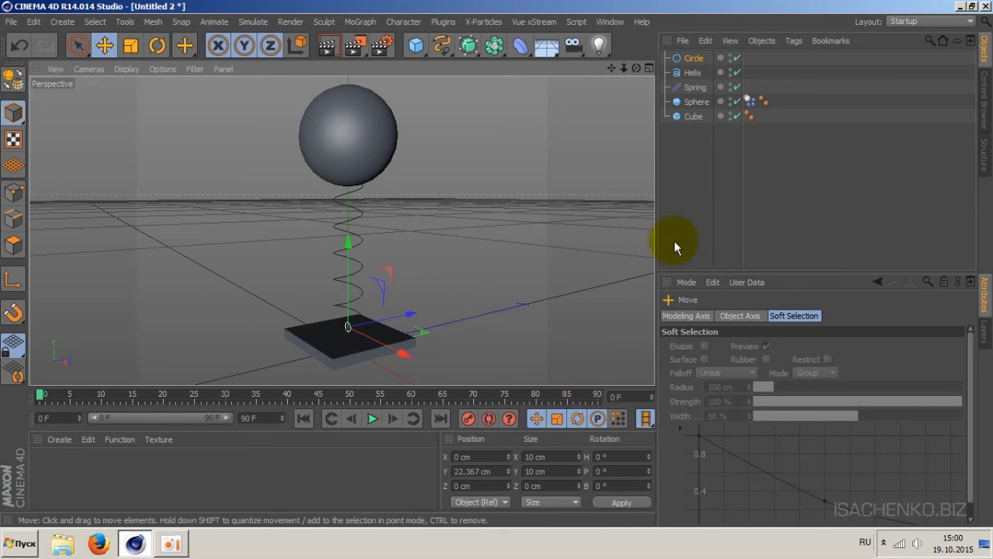
pyautogui.click(468, 48)
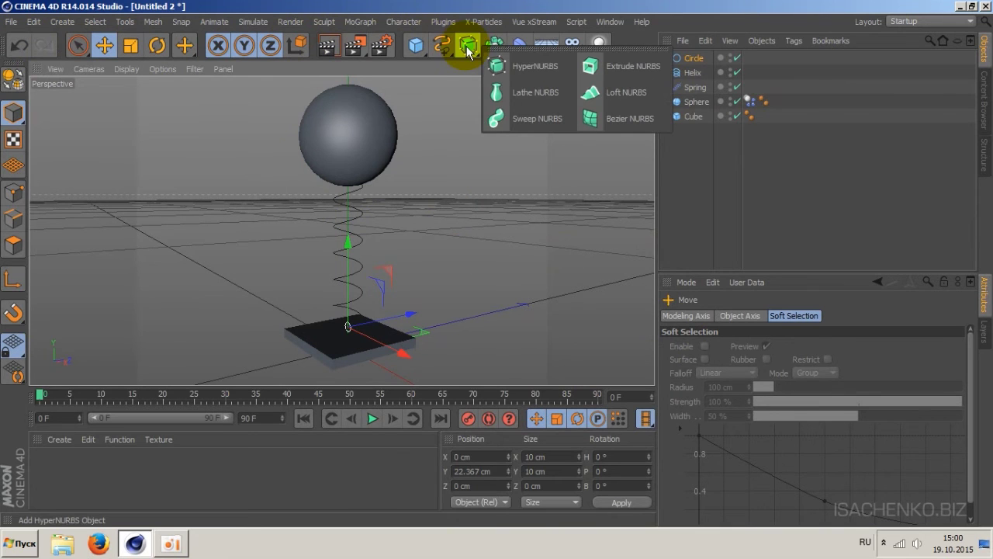
# Add a Sweep NURBS holding the Circle and Helix, then zoom in on the tubular spring.
pyautogui.moveTo(468, 50); pyautogui.dragTo(545, 126)
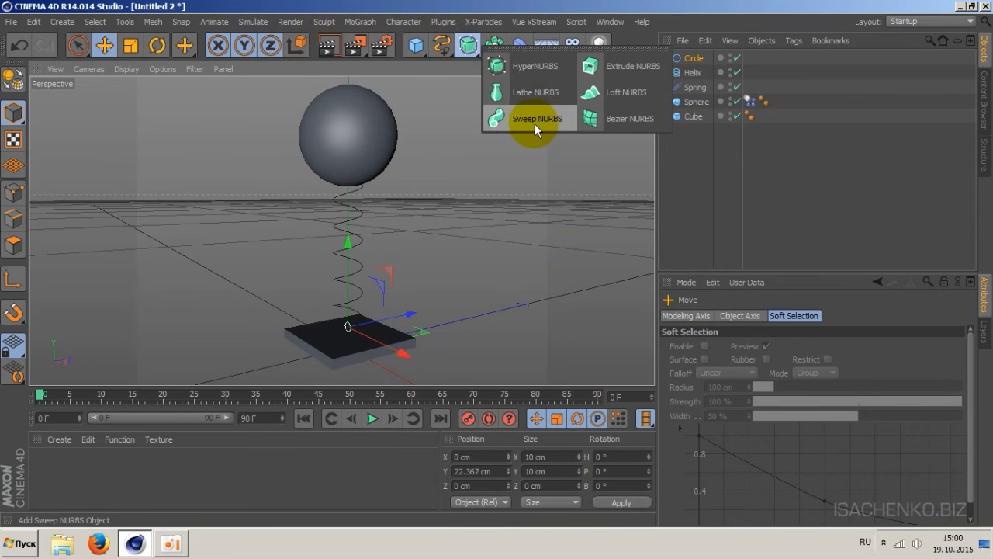
pyautogui.moveTo(693, 72)
pyautogui.mouseDown()
pyautogui.moveTo(693, 95)
pyautogui.moveTo(689, 60)
pyautogui.moveTo(709, 57)
pyautogui.mouseUp()
pyautogui.keyDown('ctrl'); pyautogui.click(693, 87); pyautogui.keyUp('ctrl')
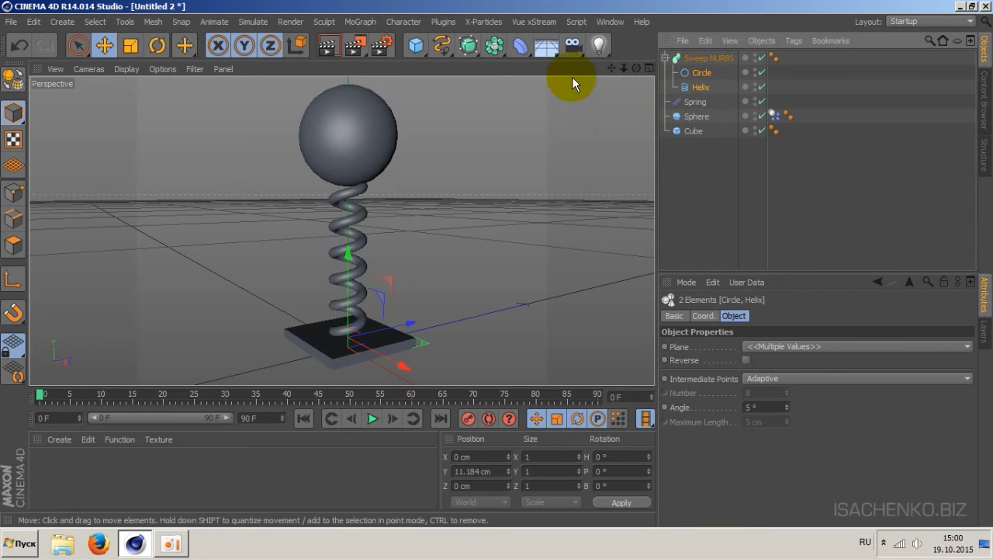
pyautogui.moveTo(635, 68); pyautogui.dragTo(648, 71)
pyautogui.moveTo(341, 231); pyautogui.dragTo(342, 232)
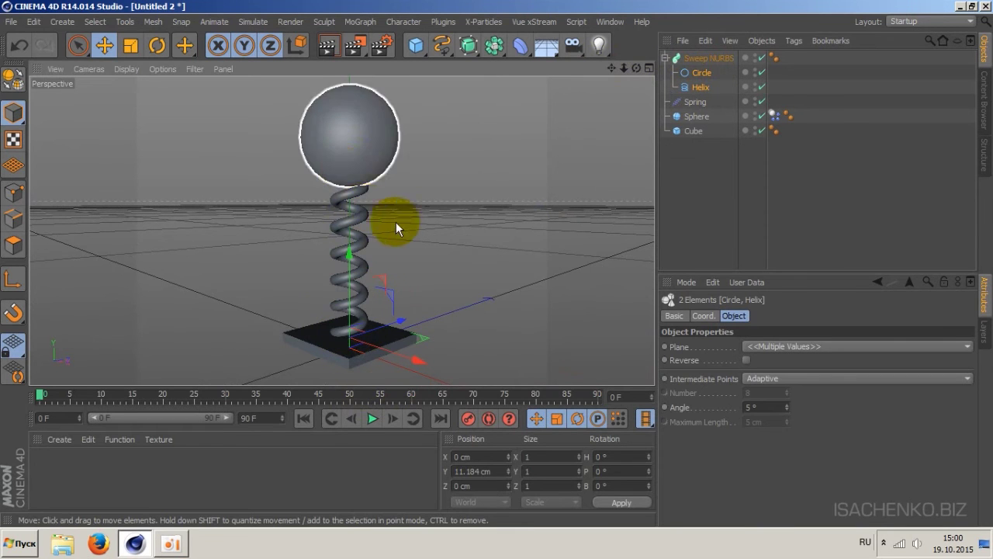
pyautogui.moveTo(624, 67)
pyautogui.mouseDown()
pyautogui.moveTo(342, 231)
pyautogui.moveTo(563, 271)
pyautogui.mouseUp()
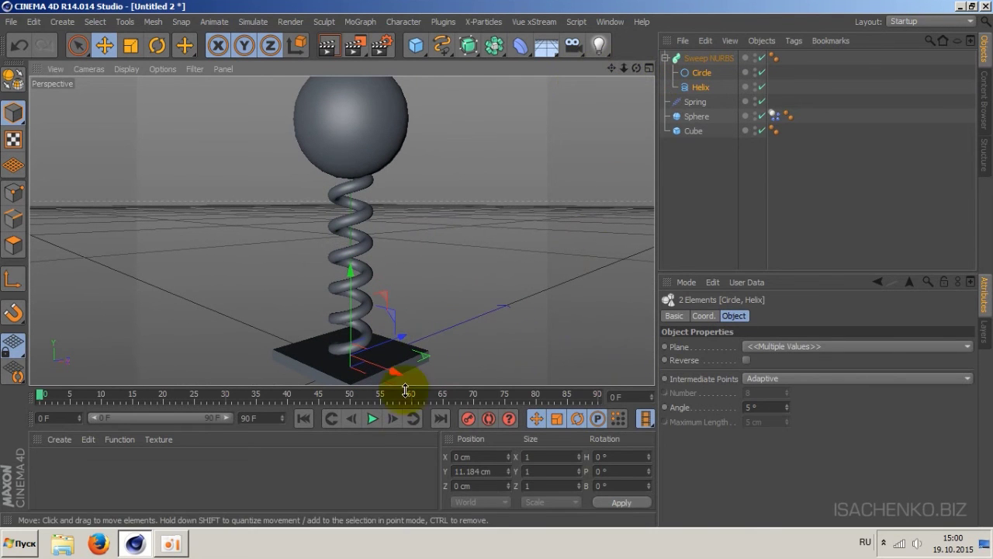
pyautogui.click(372, 419)
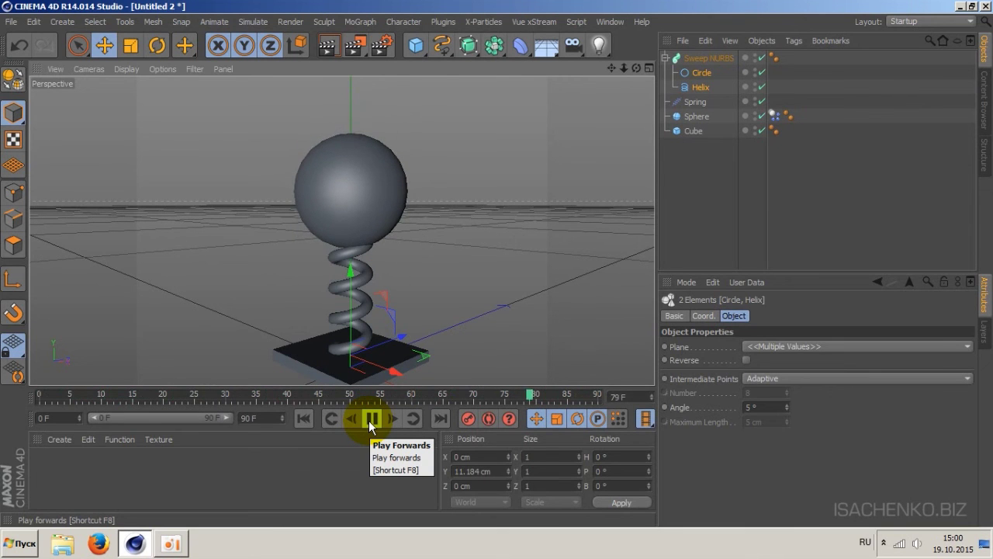
pyautogui.click(371, 419)
pyautogui.click(303, 418)
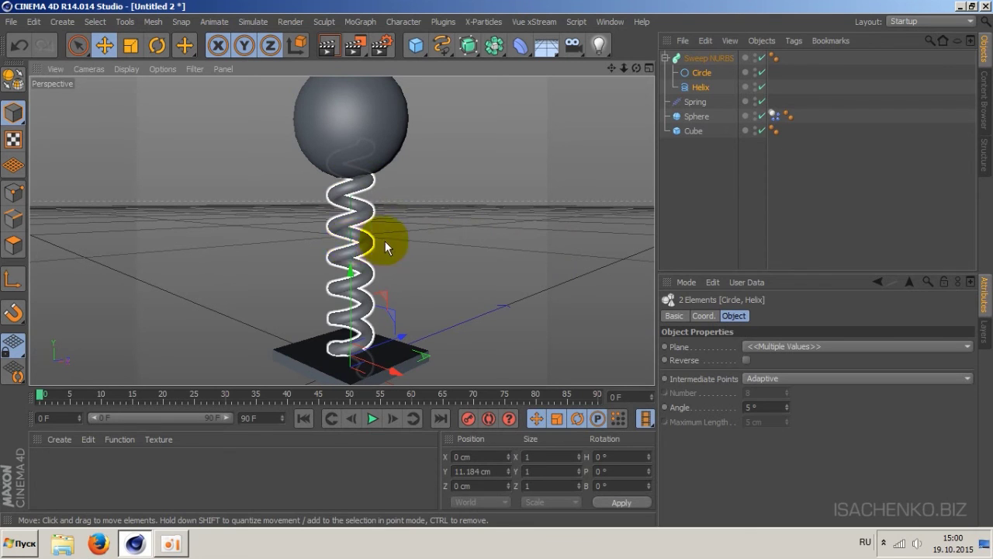
# Select the Sweep NURBS in the Object Manager and bring up its context menu.
pyautogui.click(694, 103)
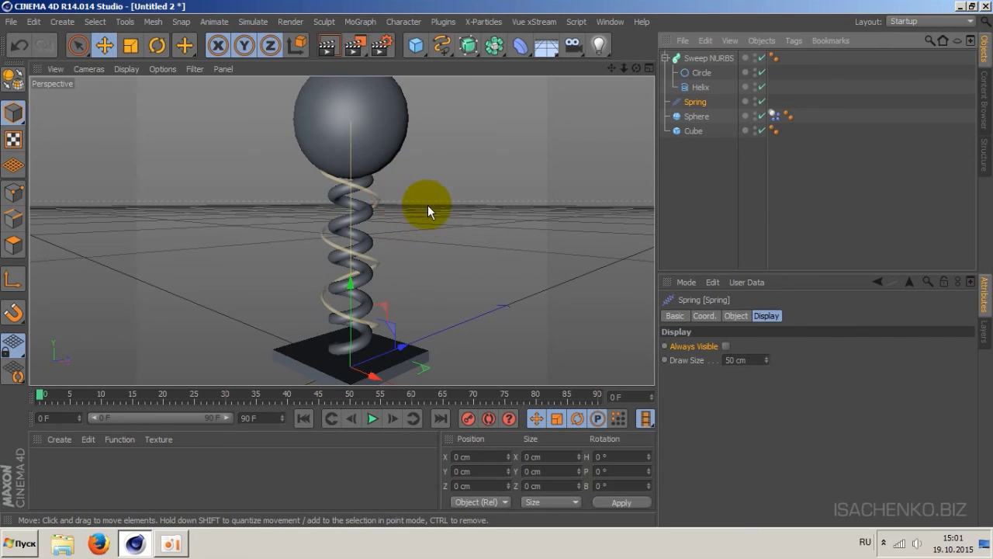
pyautogui.click(515, 125)
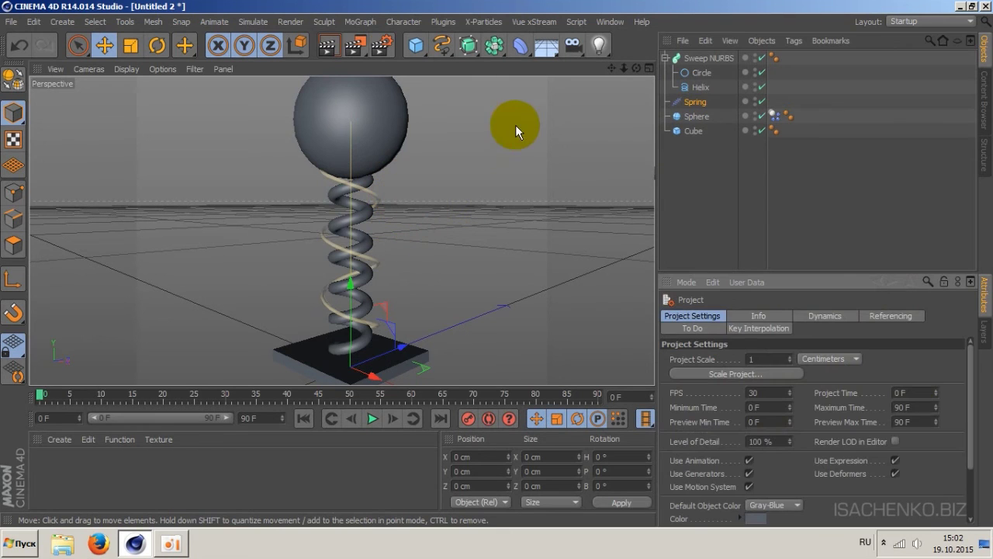
pyautogui.click(709, 58)
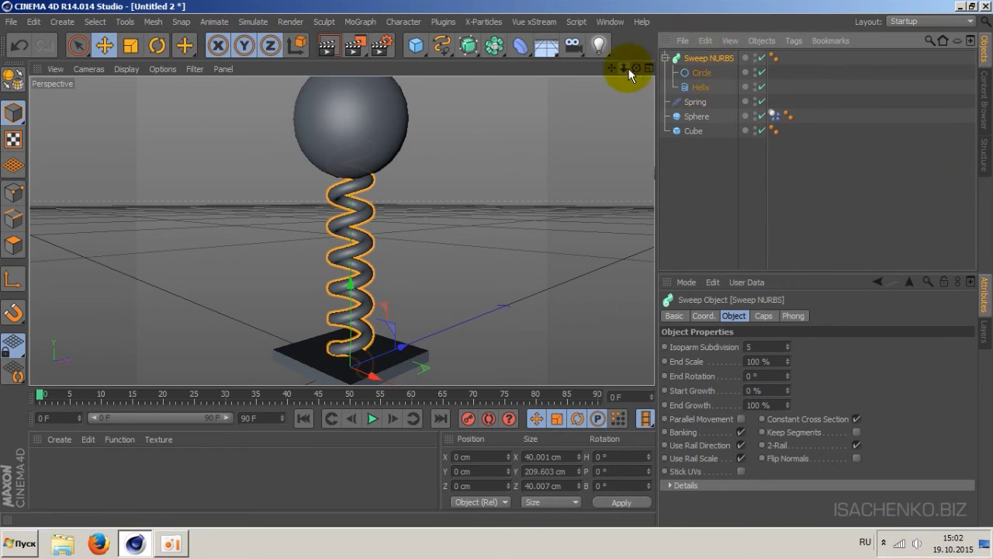
pyautogui.rightClick(701, 60)
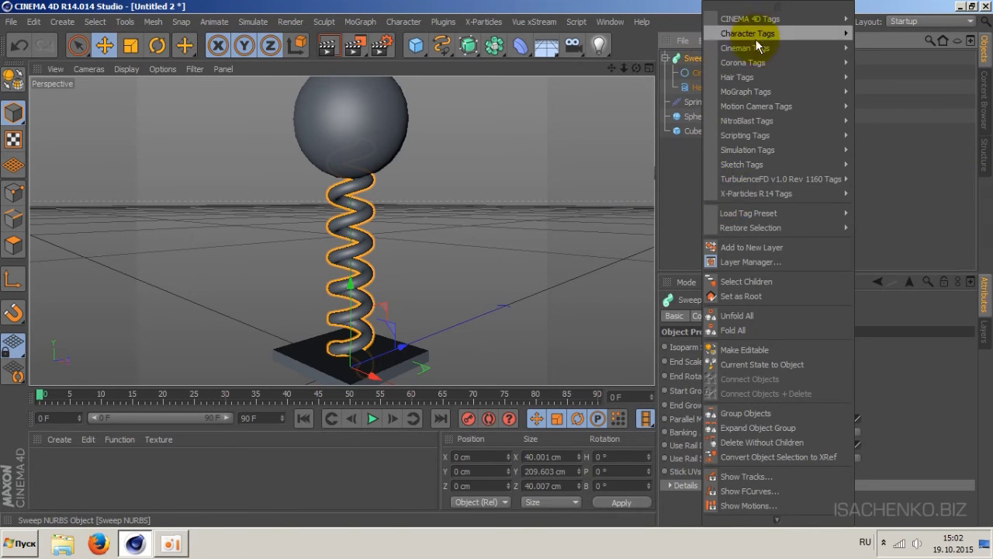
pyautogui.moveTo(749, 18)
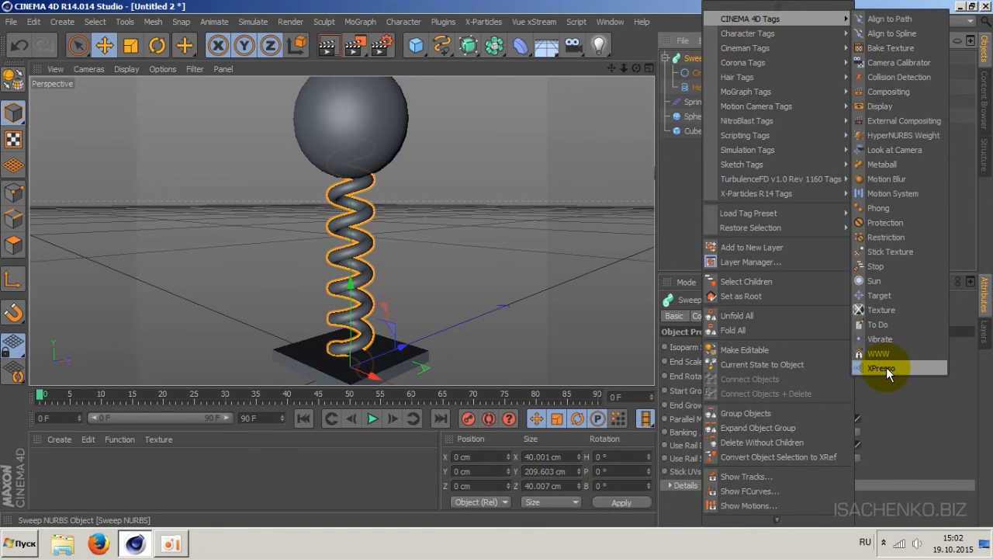
# Attach an XPresso tag to the Sweep NURBS and position the XPresso Editor window.
pyautogui.click(886, 367)
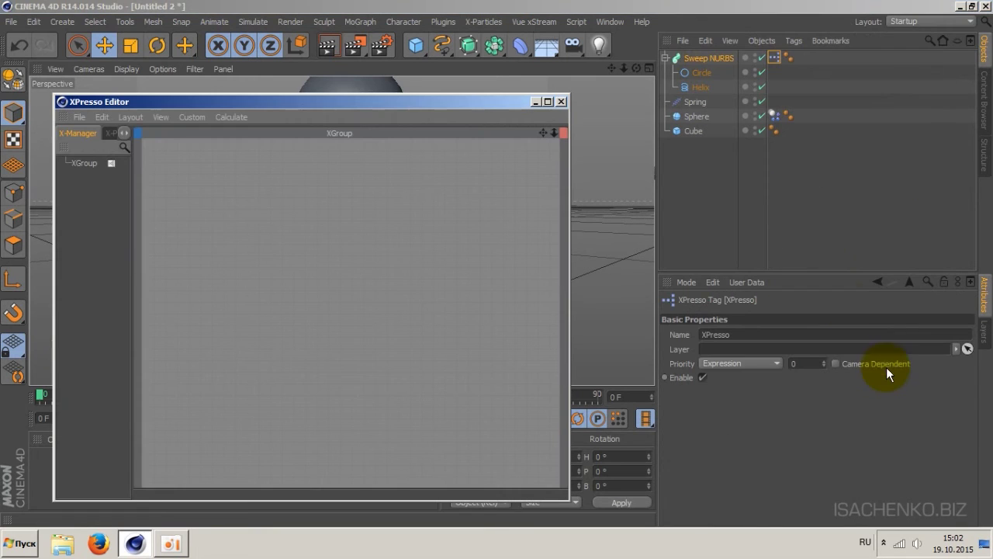
pyautogui.moveTo(293, 98)
pyautogui.mouseDown()
pyautogui.moveTo(273, 105)
pyautogui.moveTo(273, 90)
pyautogui.moveTo(306, 81)
pyautogui.mouseUp()
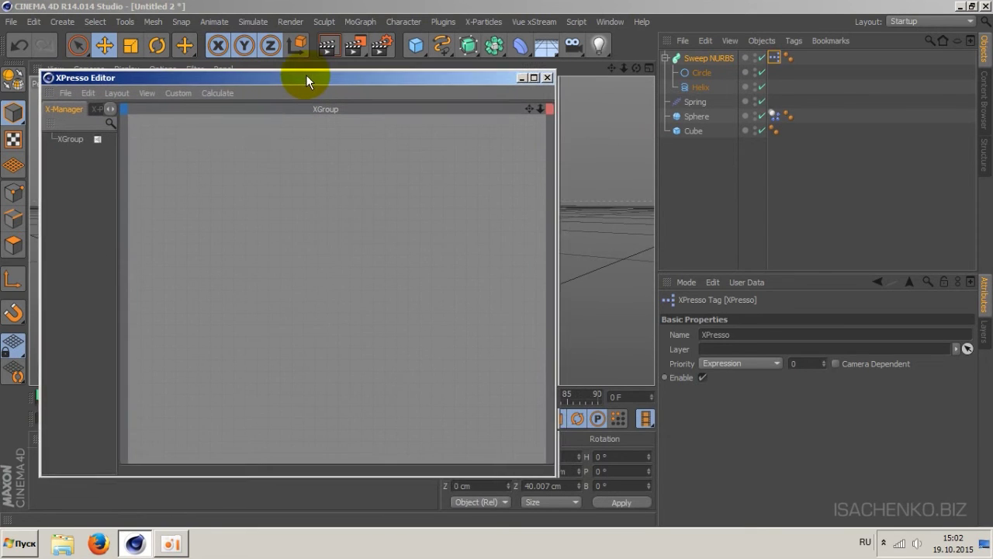
pyautogui.moveTo(411, 86)
pyautogui.mouseDown()
pyautogui.moveTo(412, 107)
pyautogui.moveTo(403, 94)
pyautogui.mouseUp()
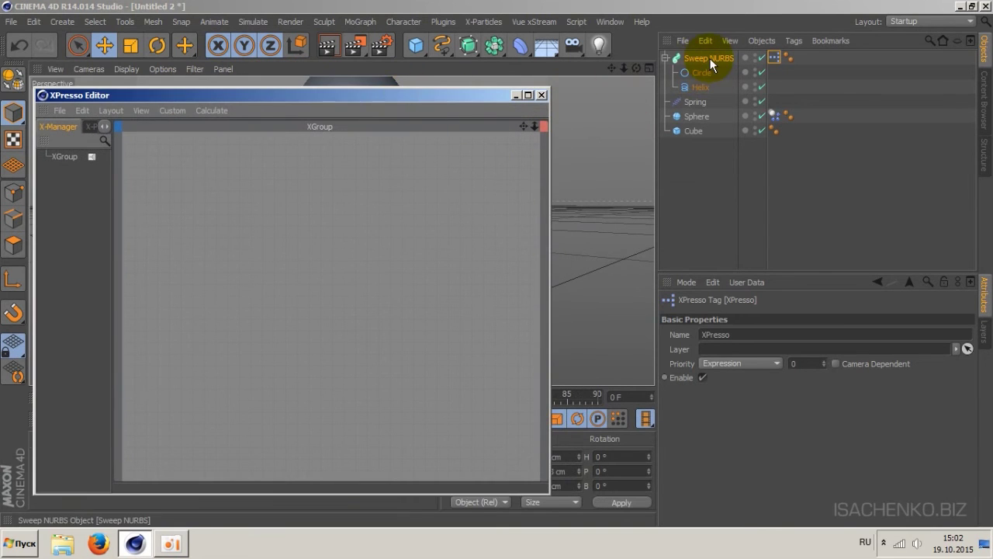
# Drop the Sphere into the XPresso graph as a node and rearrange the editor window.
pyautogui.click(698, 118)
pyautogui.moveTo(586, 124); pyautogui.dragTo(184, 239)
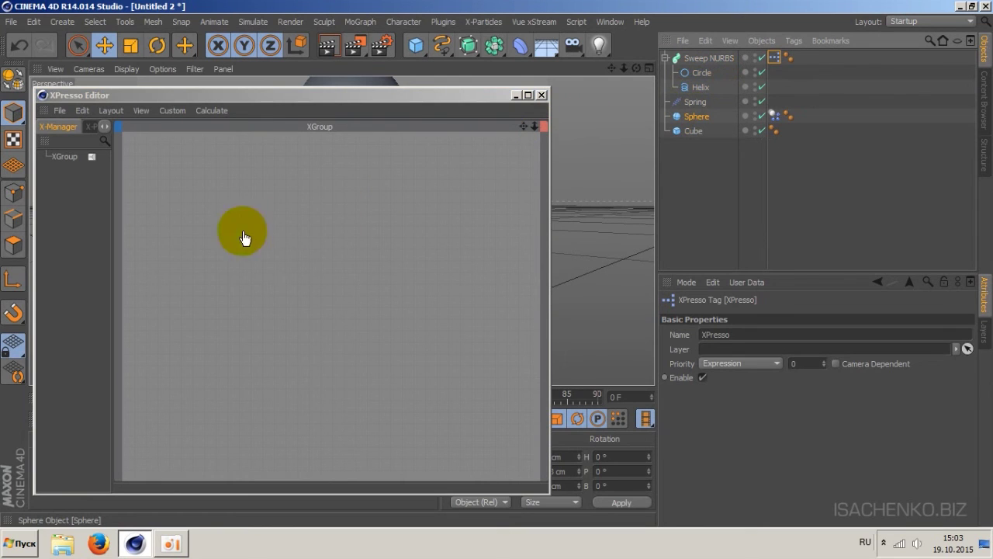
pyautogui.click(698, 87)
pyautogui.click(701, 87)
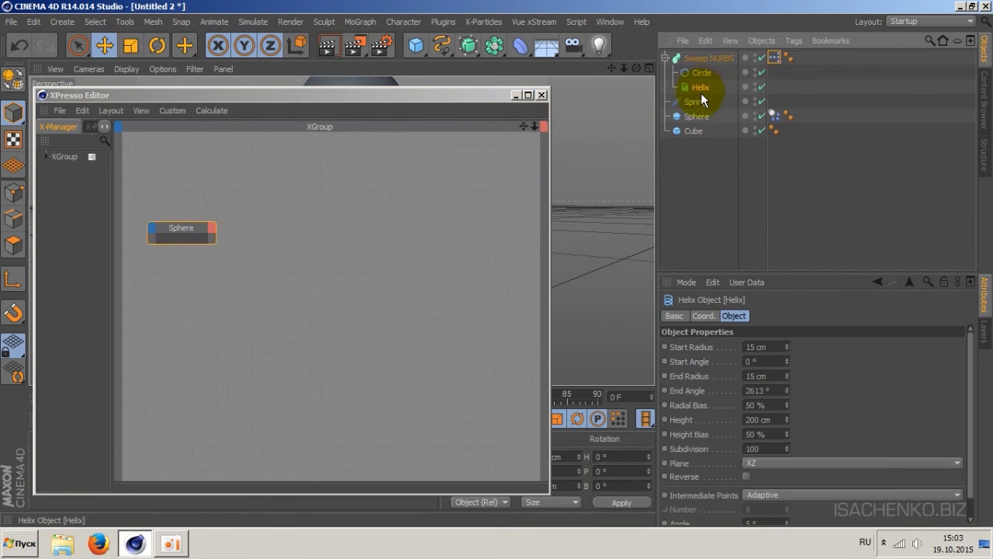
pyautogui.moveTo(456, 97); pyautogui.dragTo(478, 256)
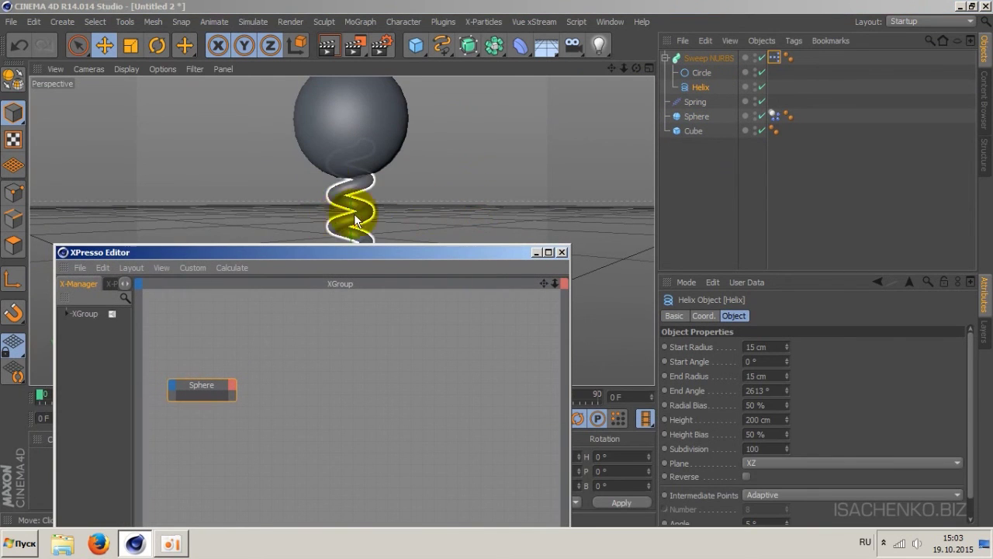
pyautogui.moveTo(356, 252); pyautogui.dragTo(351, 65)
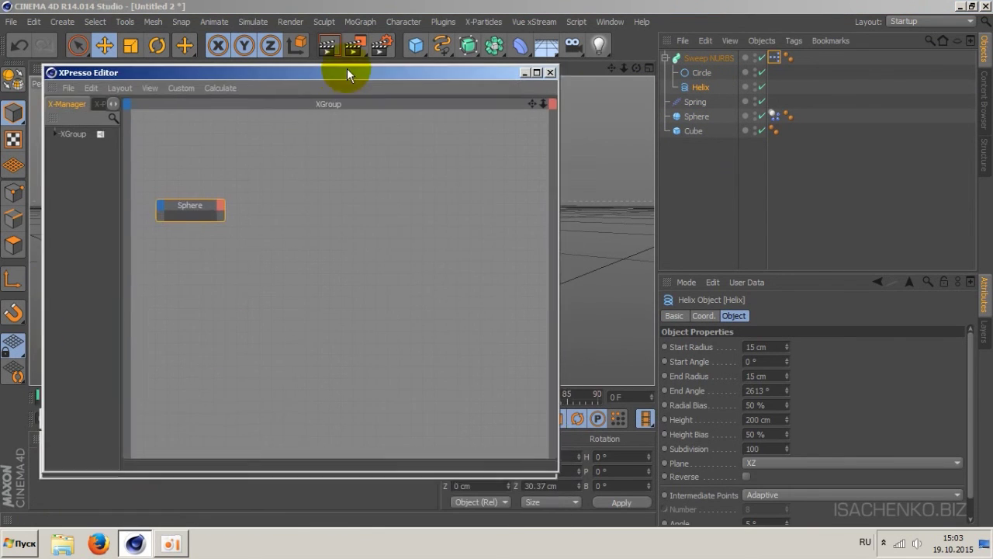
pyautogui.click(696, 87)
# Add the Helix as a second node beside the Sphere node in the graph.
pyautogui.moveTo(543, 115); pyautogui.dragTo(324, 211)
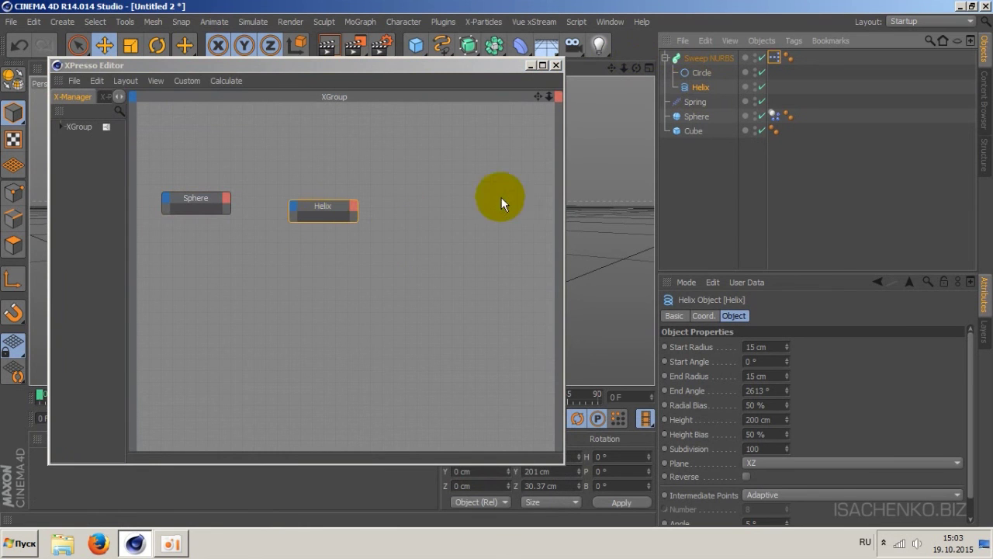
pyautogui.click(326, 204)
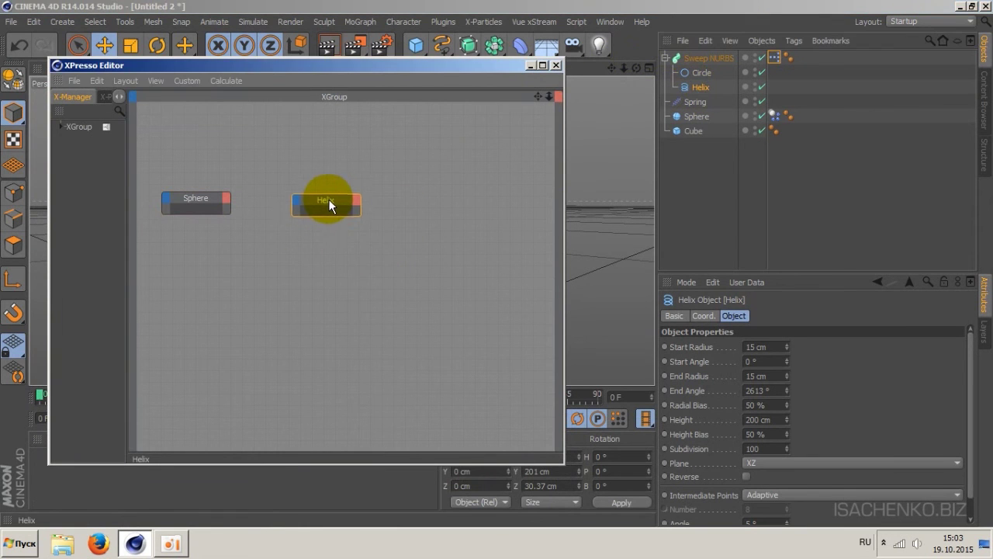
pyautogui.moveTo(381, 67)
pyautogui.mouseDown()
pyautogui.moveTo(416, 148)
pyautogui.moveTo(371, 149)
pyautogui.moveTo(366, 186)
pyautogui.mouseUp()
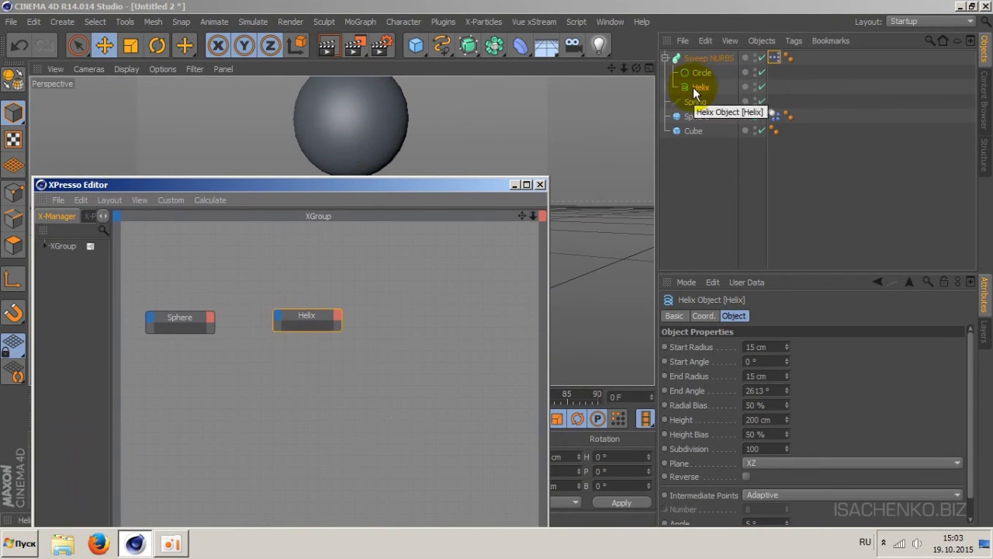
pyautogui.moveTo(385, 185)
pyautogui.mouseDown()
pyautogui.moveTo(431, 222)
pyautogui.moveTo(425, 168)
pyautogui.moveTo(421, 200)
pyautogui.mouseUp()
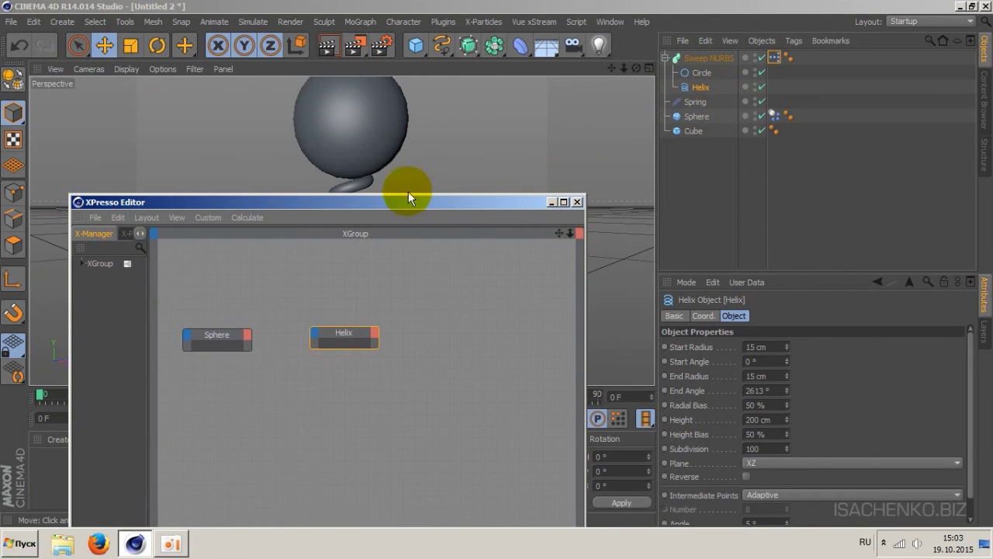
pyautogui.moveTo(408, 197); pyautogui.dragTo(414, 56)
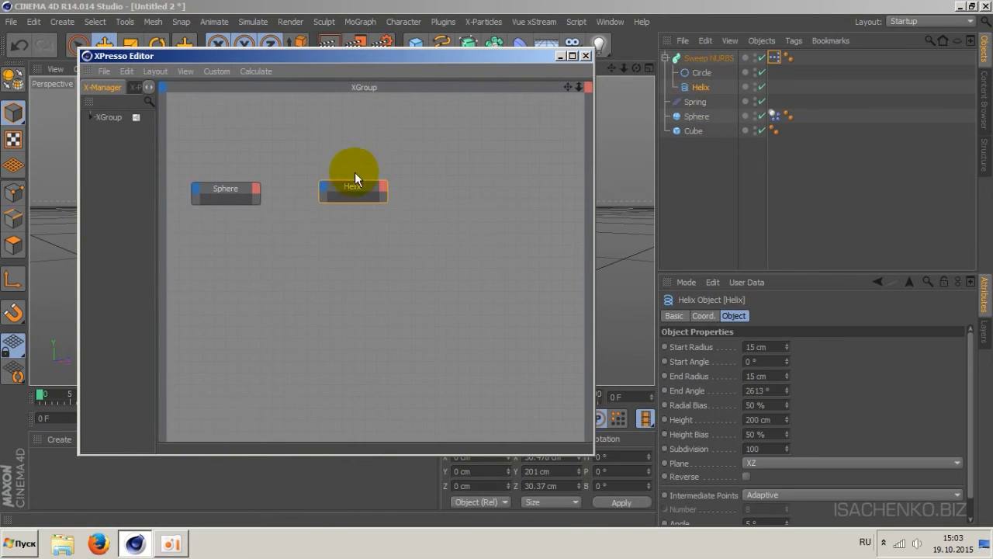
pyautogui.click(256, 189)
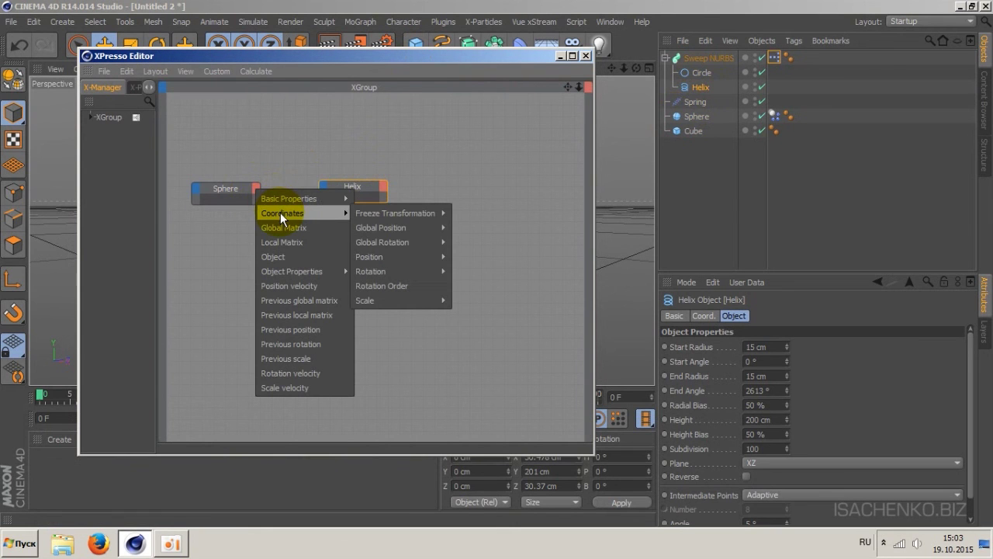
# Wire the Sphere node's Position output into the Helix node's Height input, then minimize the editor.
pyautogui.moveTo(283, 212)
pyautogui.click(281, 144)
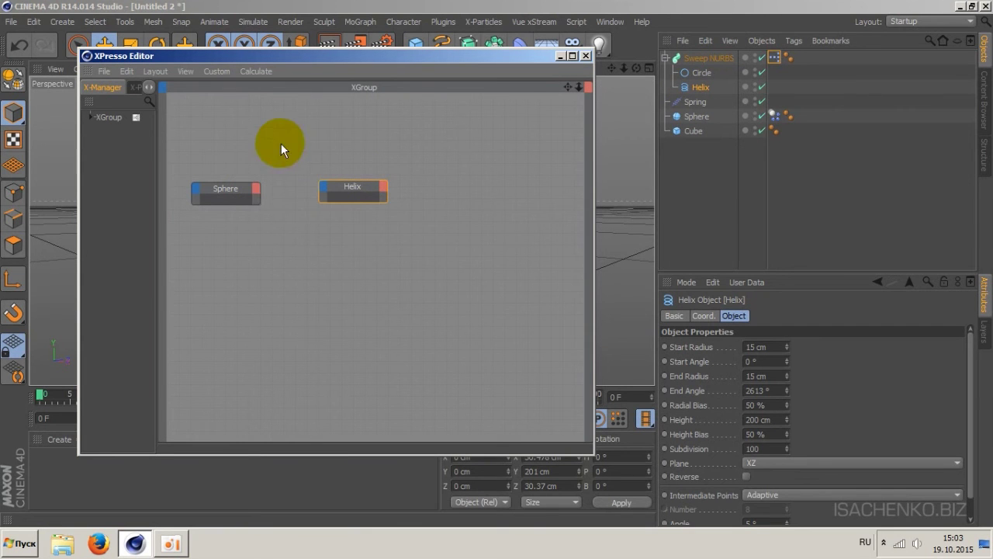
pyautogui.click(256, 189)
pyautogui.moveTo(283, 214)
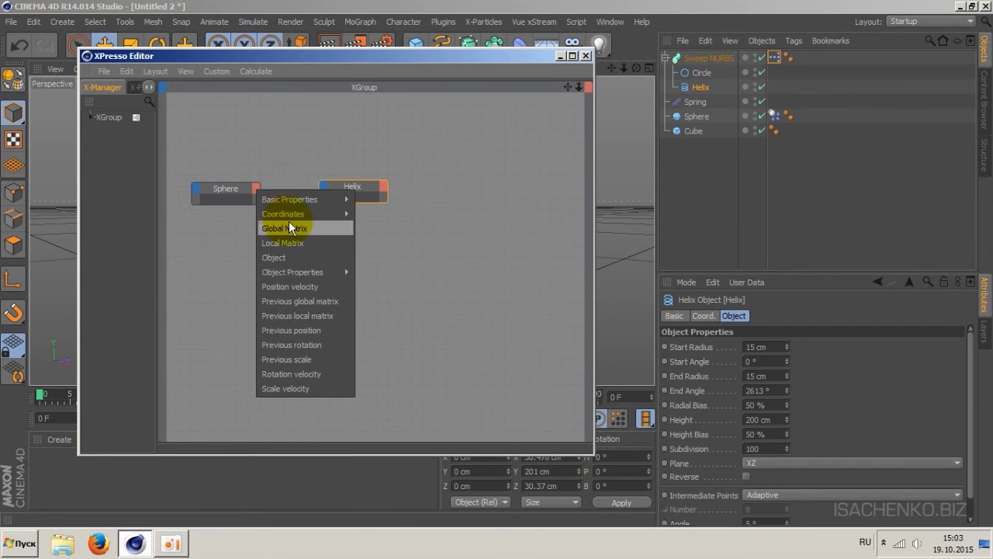
pyautogui.moveTo(370, 257)
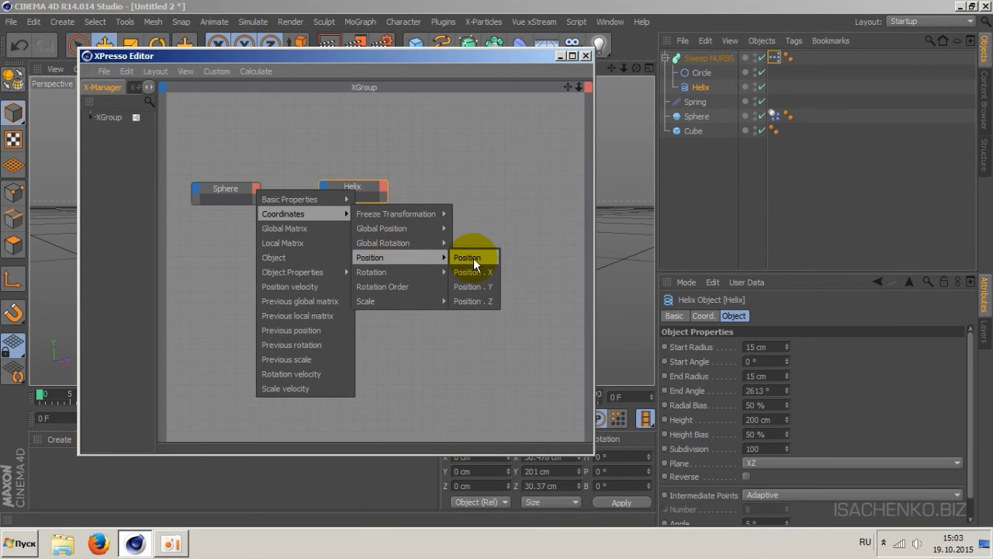
pyautogui.click(474, 258)
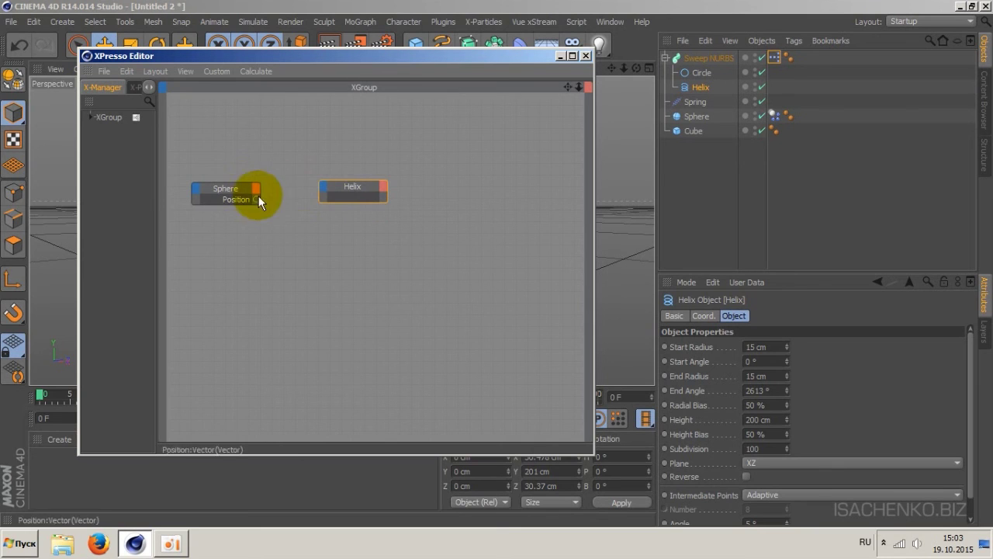
pyautogui.click(322, 185)
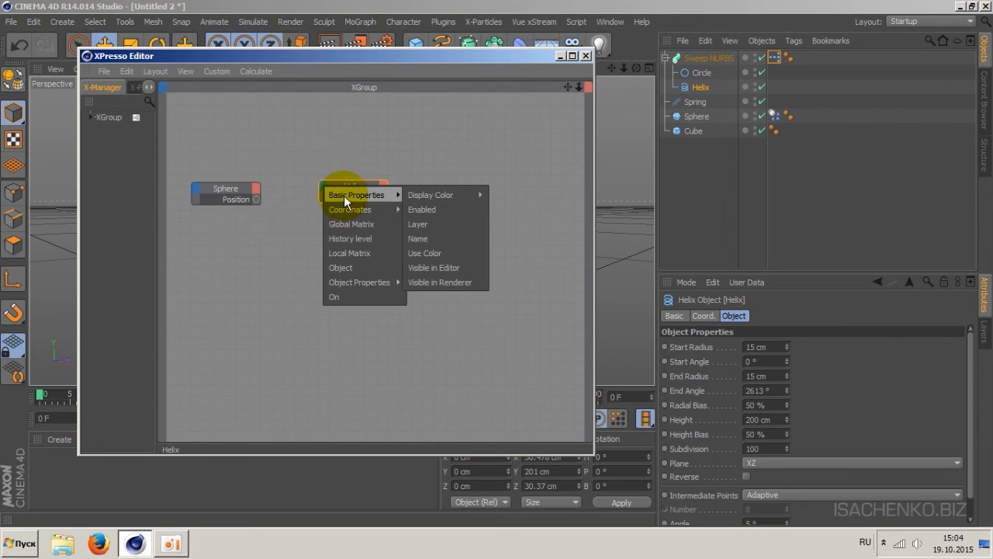
pyautogui.moveTo(360, 282)
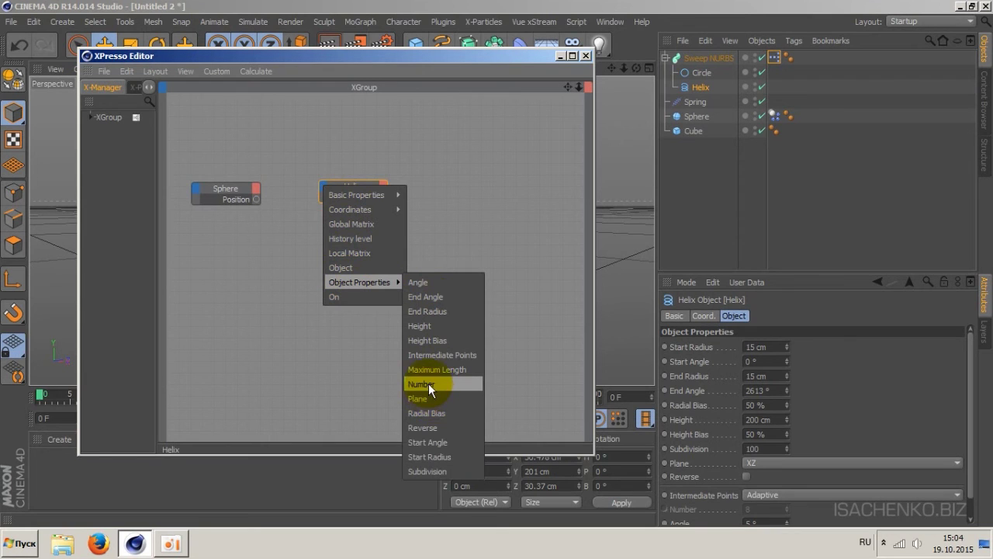
pyautogui.click(427, 326)
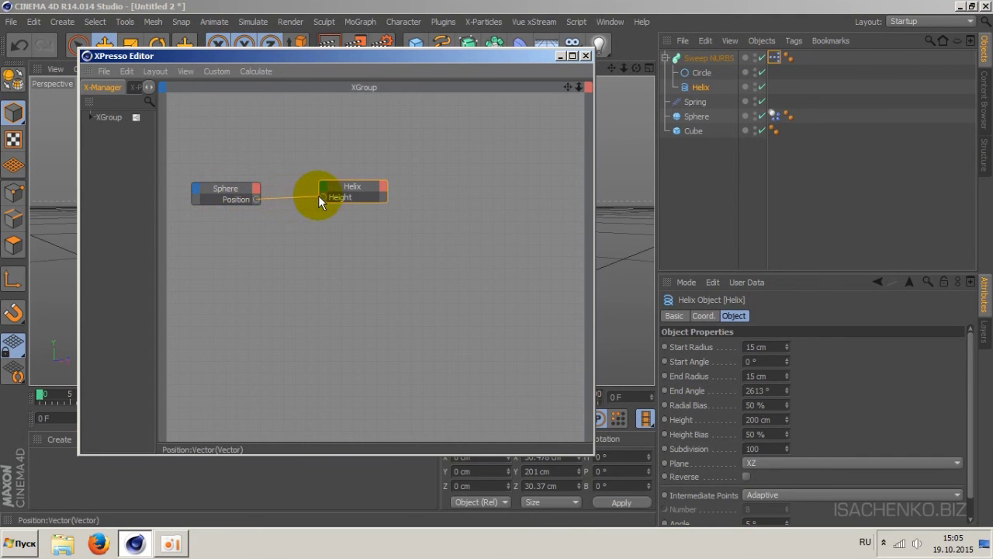
pyautogui.moveTo(256, 199); pyautogui.dragTo(324, 198)
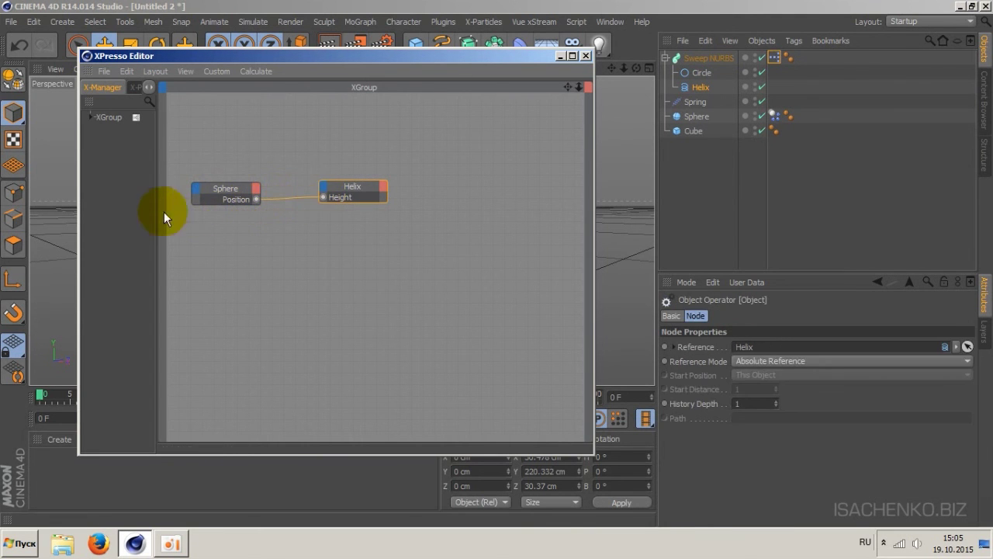
pyautogui.click(560, 56)
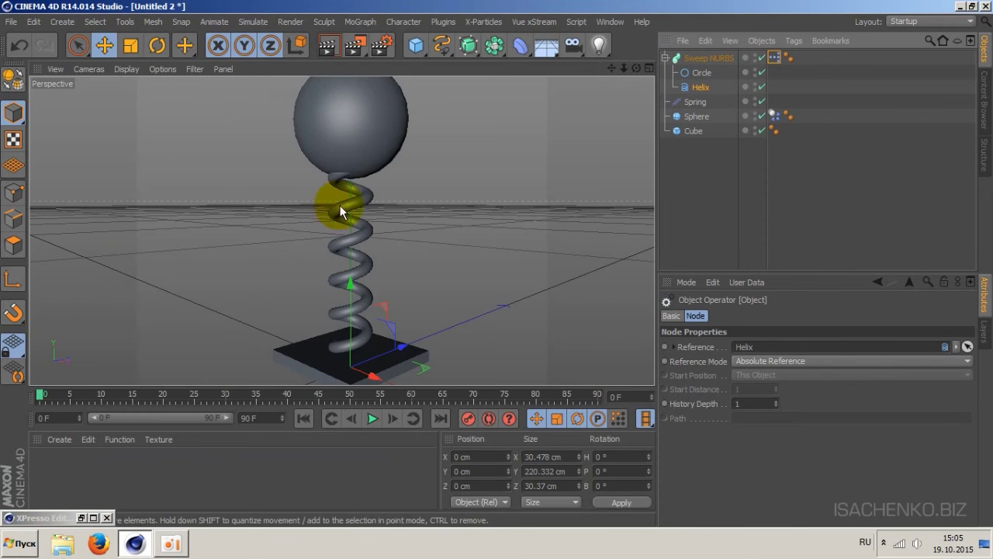
pyautogui.click(372, 419)
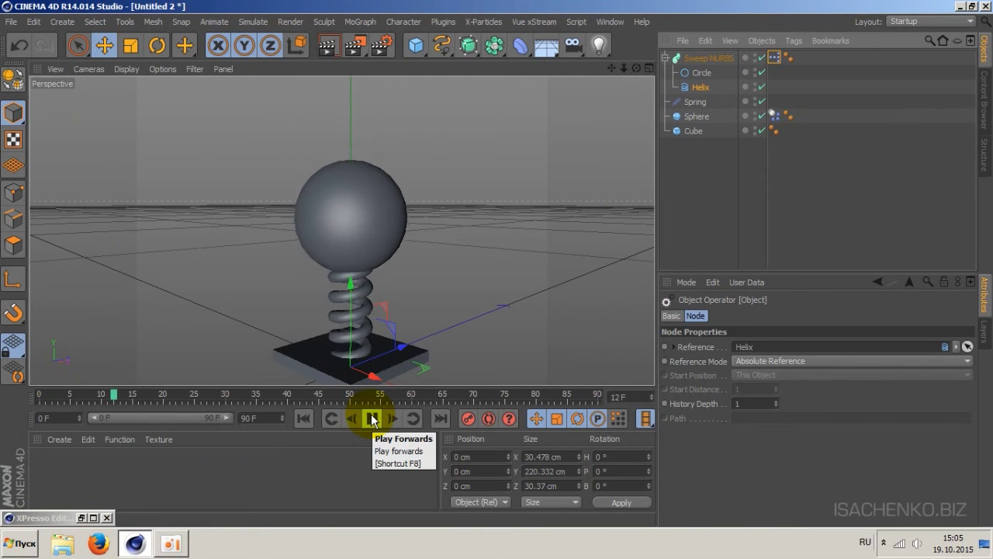
pyautogui.click(303, 419)
pyautogui.click(372, 419)
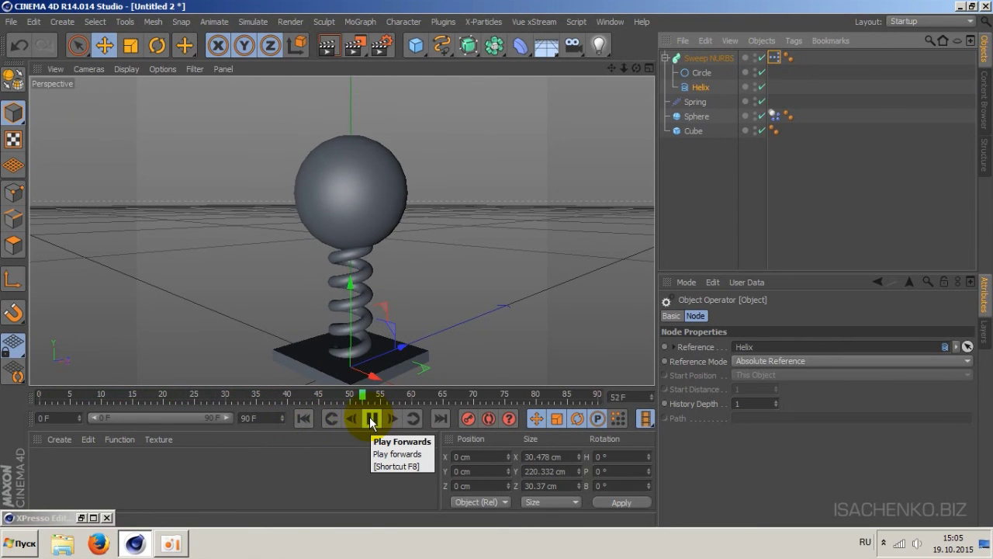
pyautogui.click(372, 419)
pyautogui.click(304, 419)
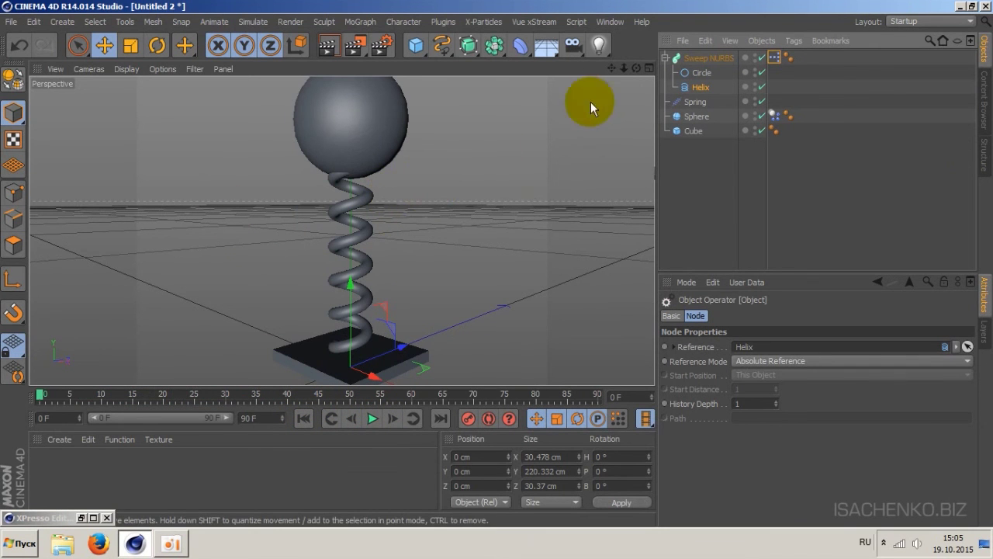
pyautogui.click(12, 547)
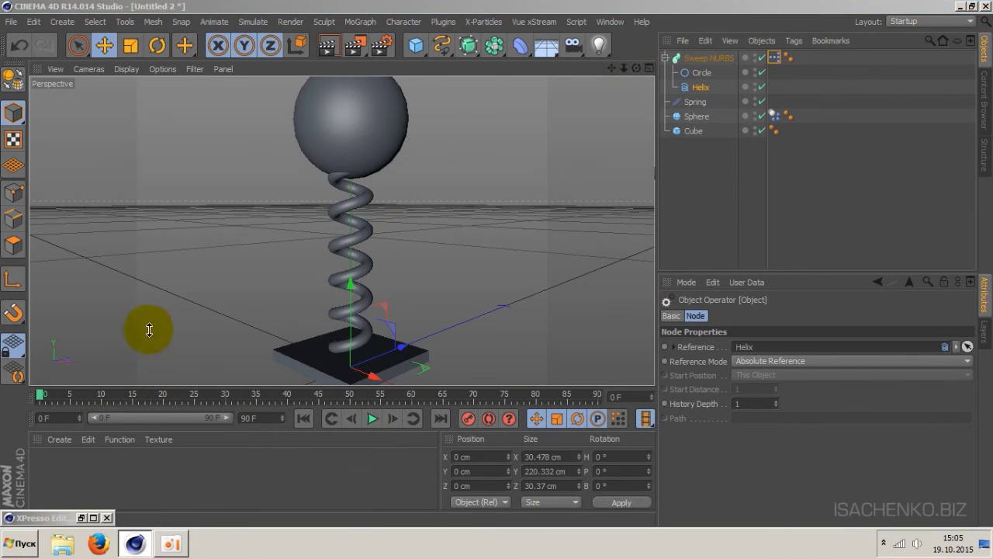
# Browse to D:\CG\Projects\C4D Dynamics and play the c4d_dynamics_scene_2 video.
pyautogui.click(159, 339)
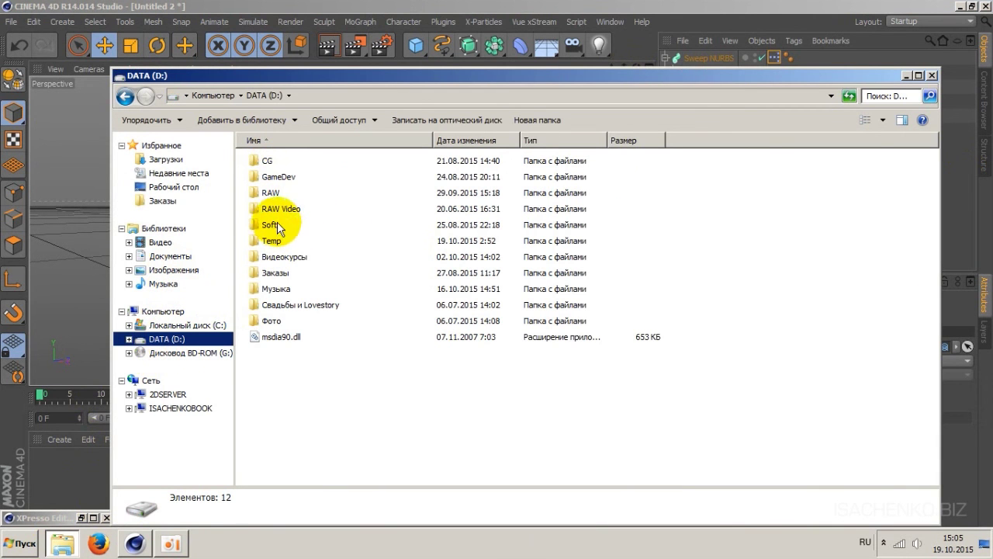
pyautogui.click(282, 165)
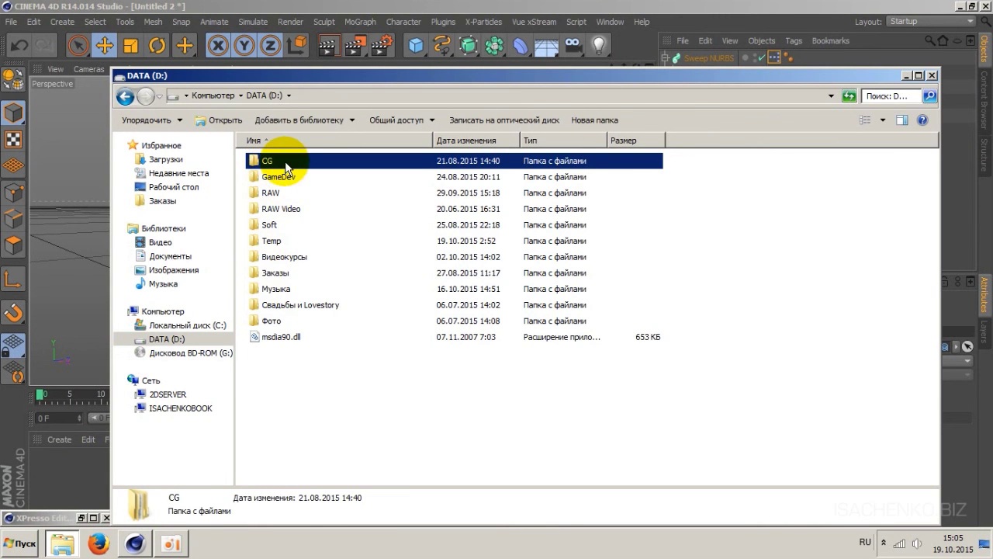
pyautogui.doubleClick(288, 165)
pyautogui.doubleClick(281, 224)
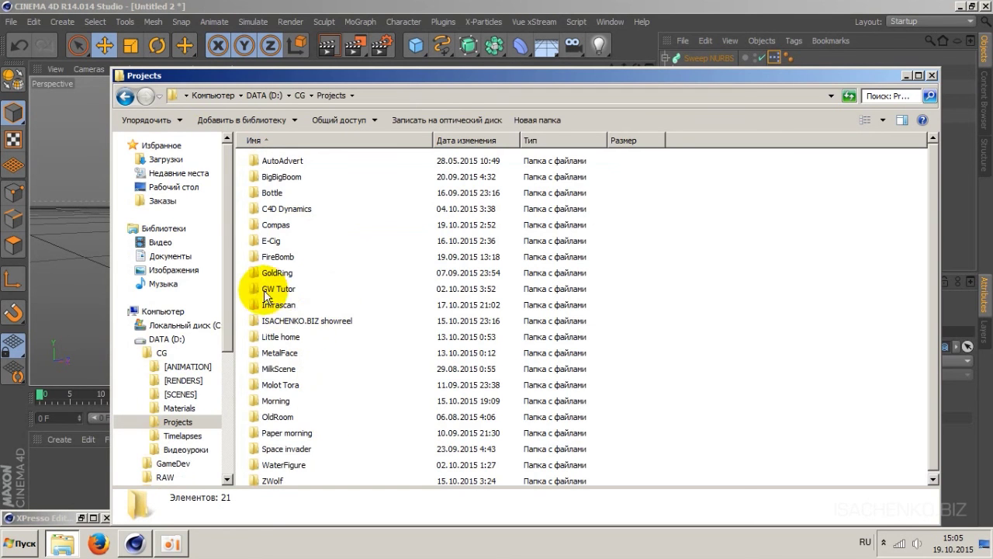
pyautogui.doubleClick(296, 209)
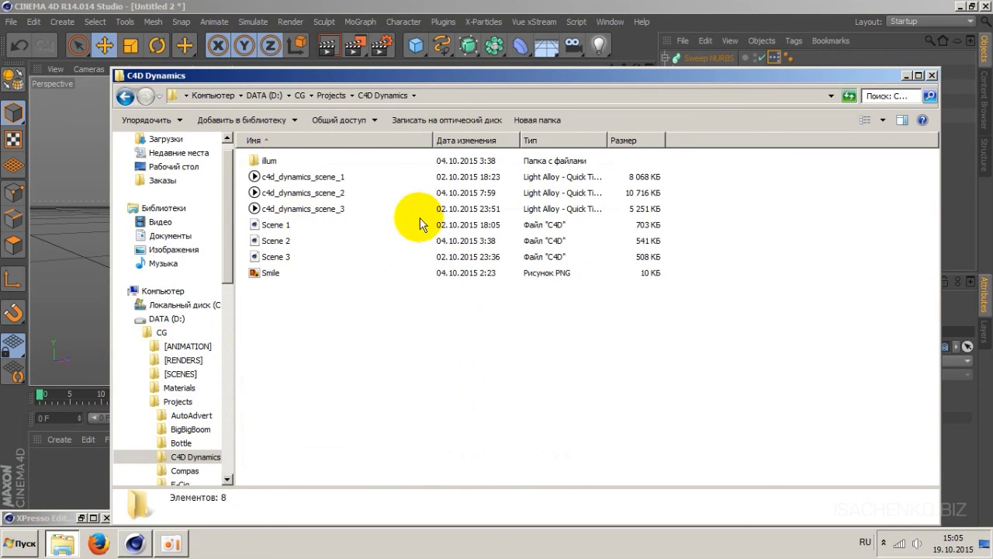
pyautogui.click(343, 194)
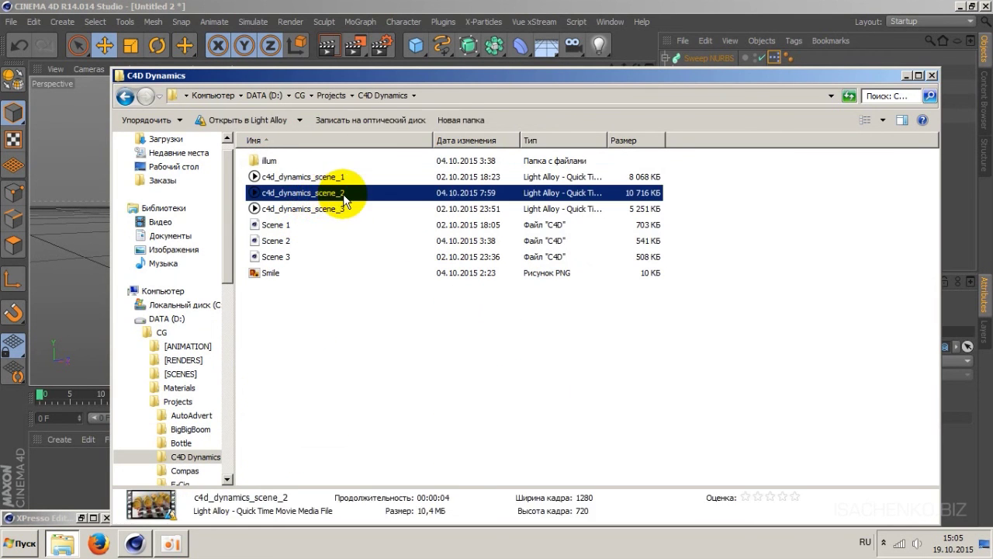
pyautogui.doubleClick(344, 196)
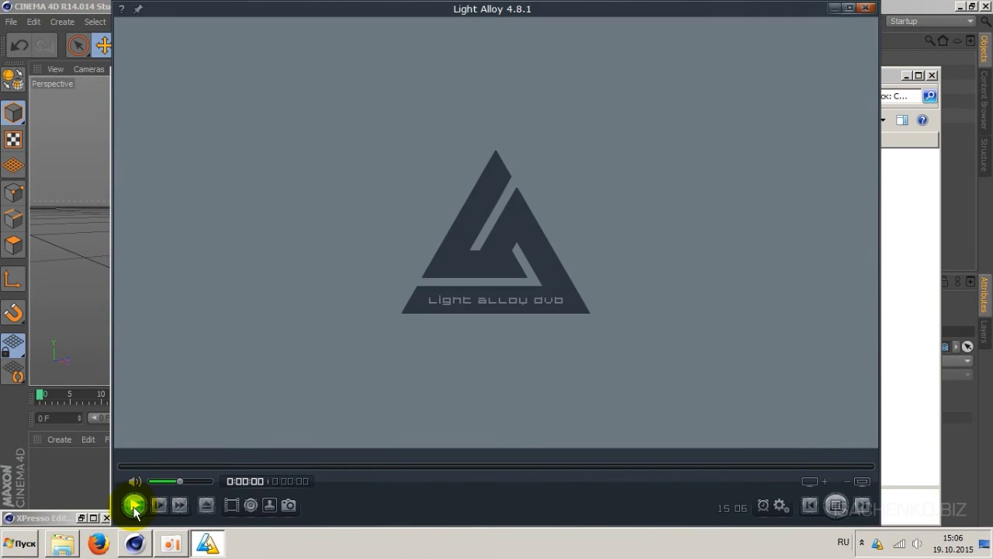
# Replay the c4d_dynamics_scene_2 clip in Light Alloy, then close the player.
pyautogui.click(133, 505)
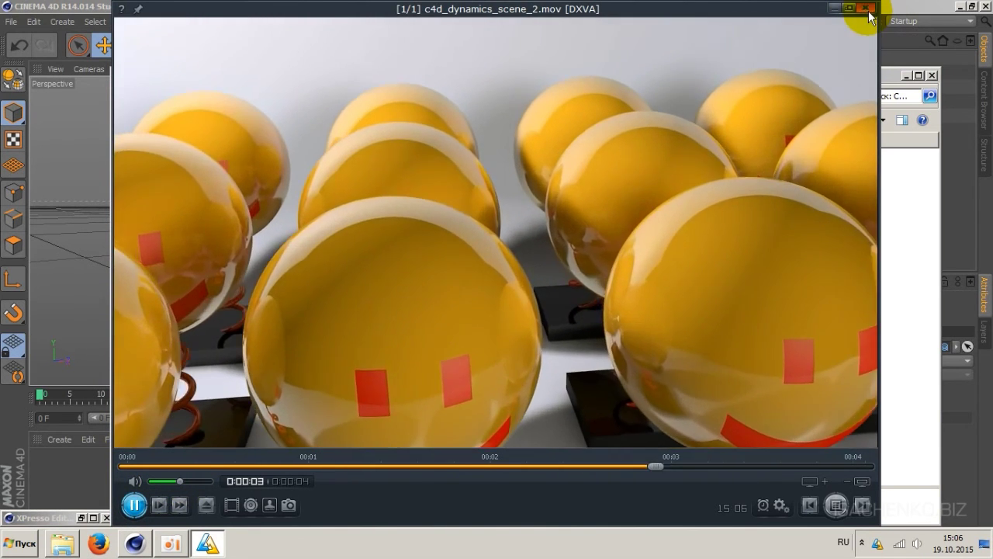
pyautogui.click(867, 8)
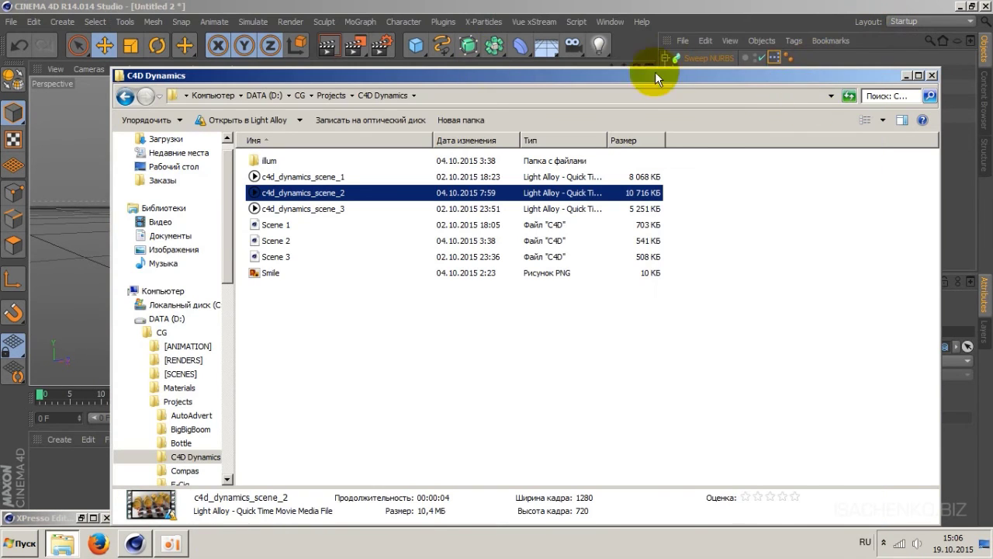
# Group all six assembly objects under a null renamed 'Helix'.
pyautogui.hotkey('alt', 'Tab')
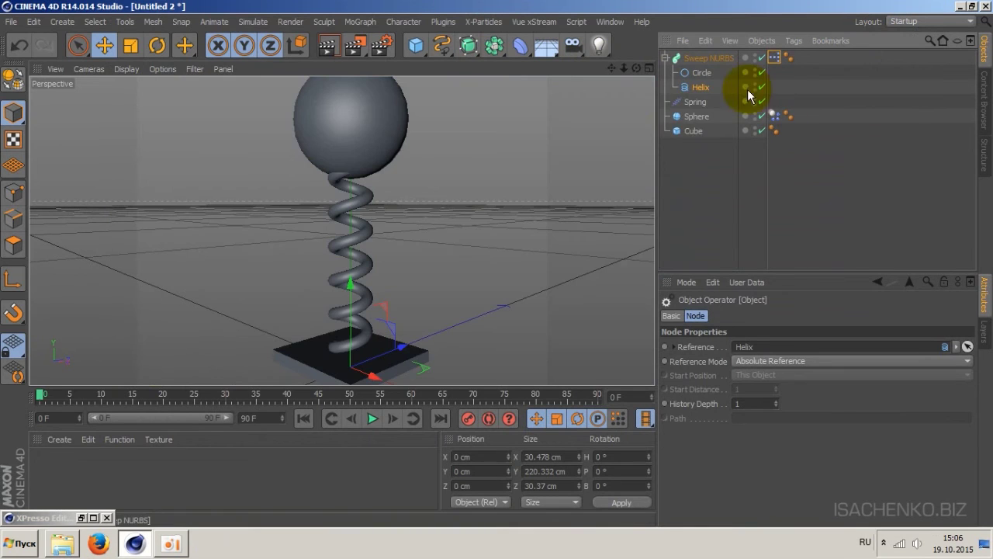
pyautogui.click(702, 58)
pyautogui.keyDown('shift'); pyautogui.click(687, 130); pyautogui.keyUp('shift')
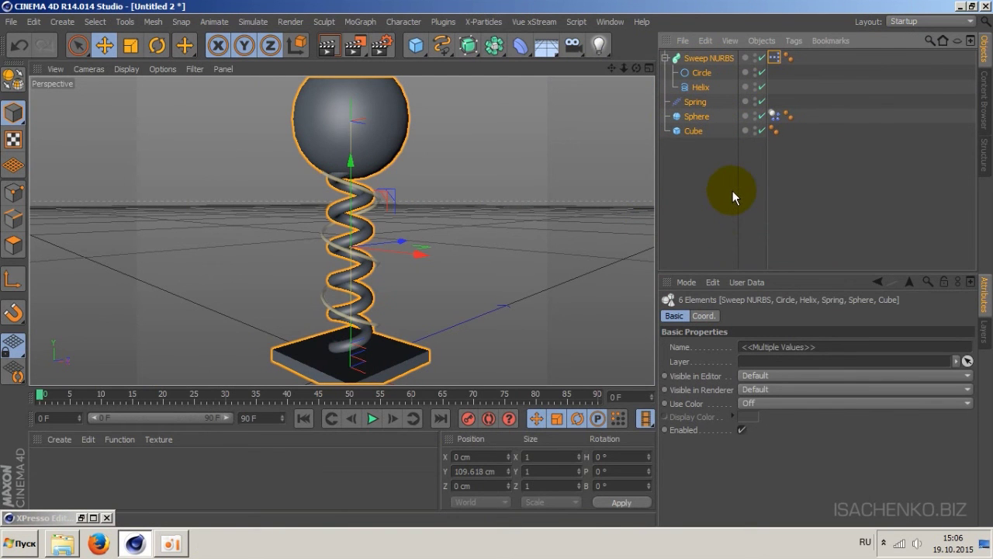
pyautogui.hotkey('alt', 'g')
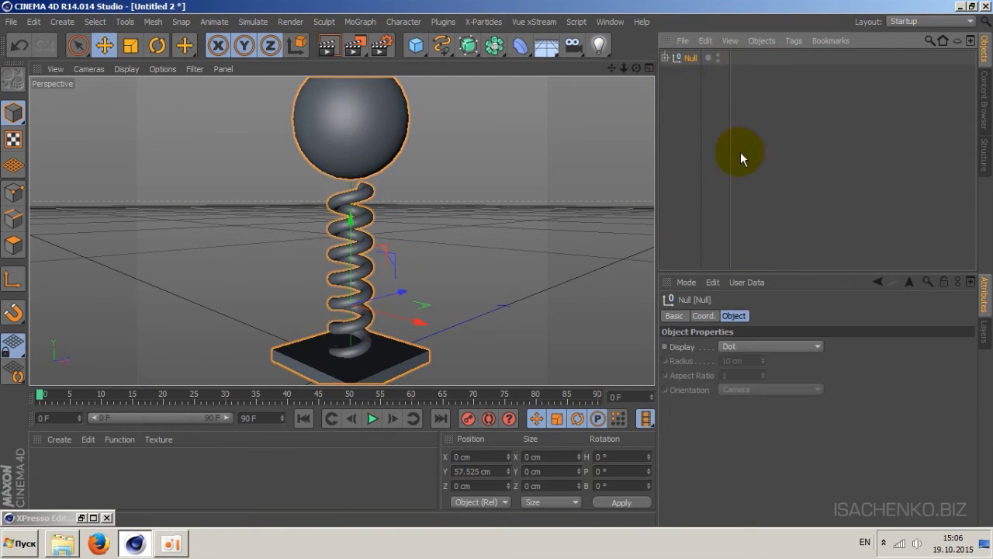
pyautogui.doubleClick(691, 58)
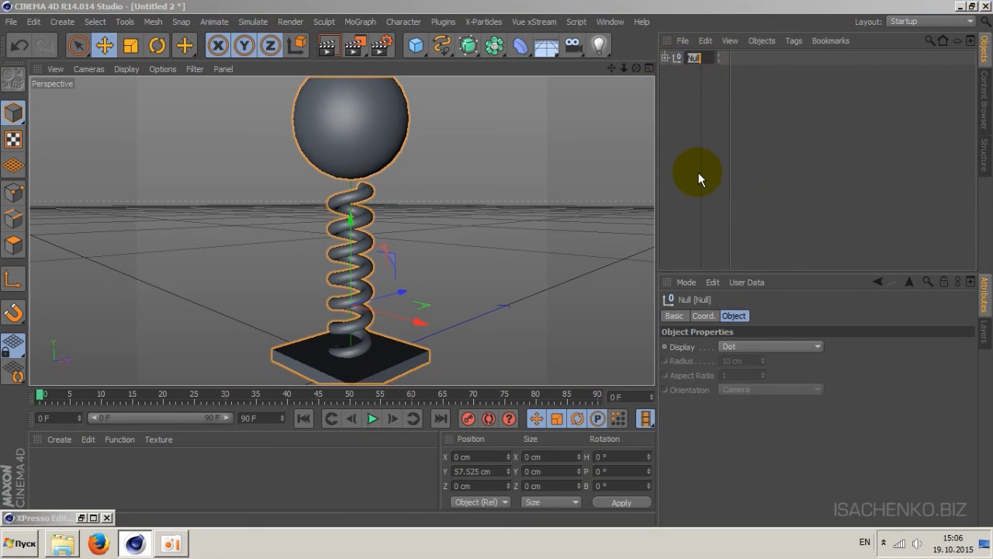
pyautogui.write('Helix')
pyautogui.press('Return')
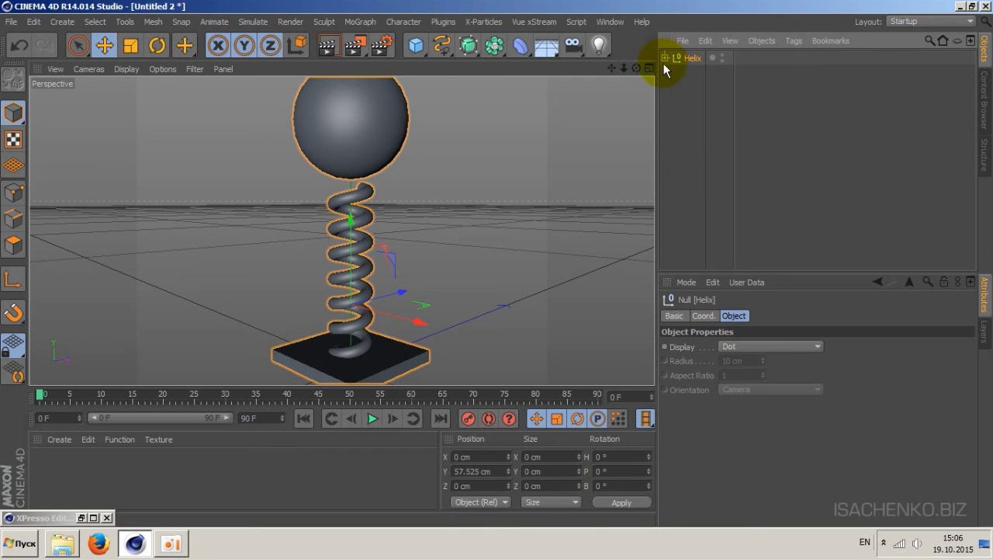
# Add a MoGraph Cloner and place the Helix group inside it.
pyautogui.click(664, 57)
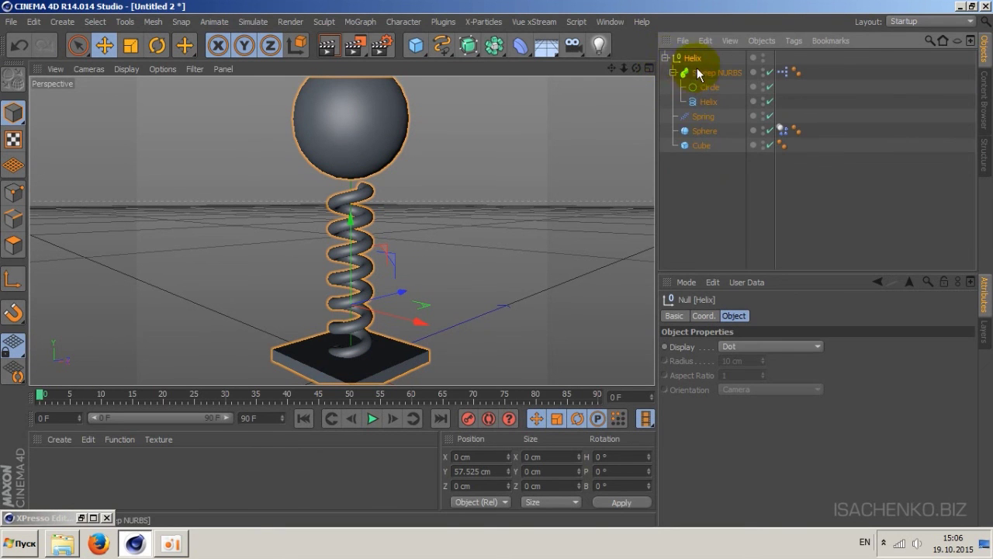
pyautogui.click(360, 22)
pyautogui.click(380, 132)
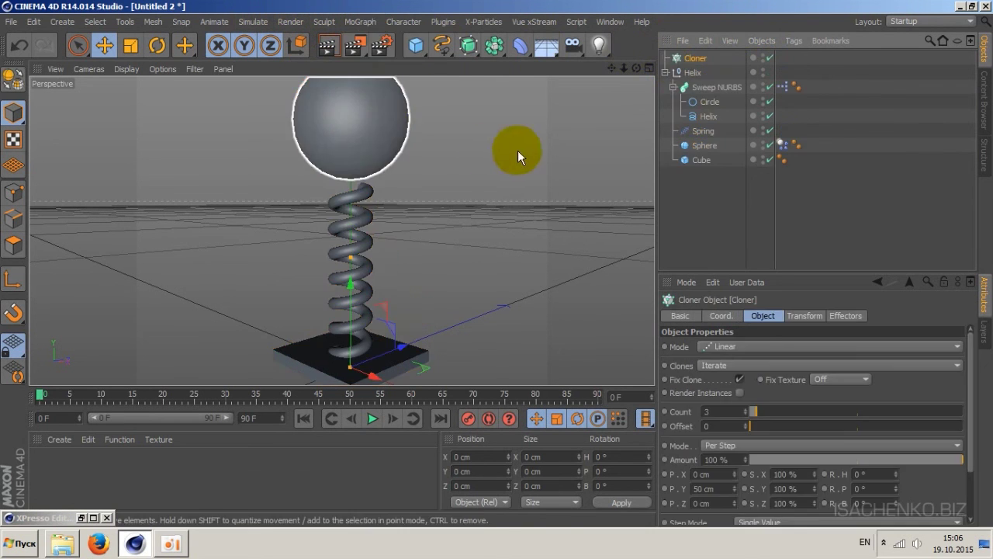
pyautogui.click(664, 72)
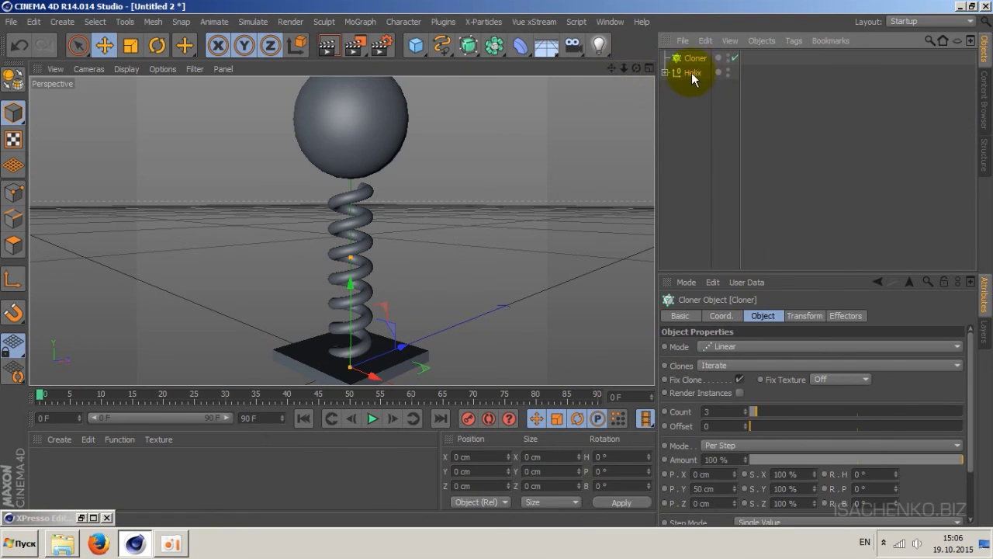
pyautogui.moveTo(692, 76); pyautogui.dragTo(696, 56)
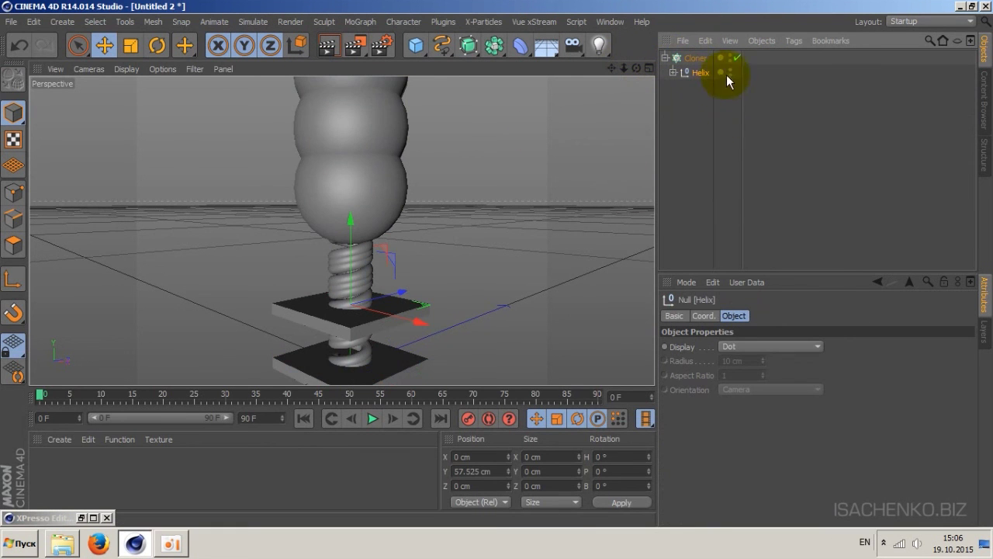
pyautogui.click(695, 59)
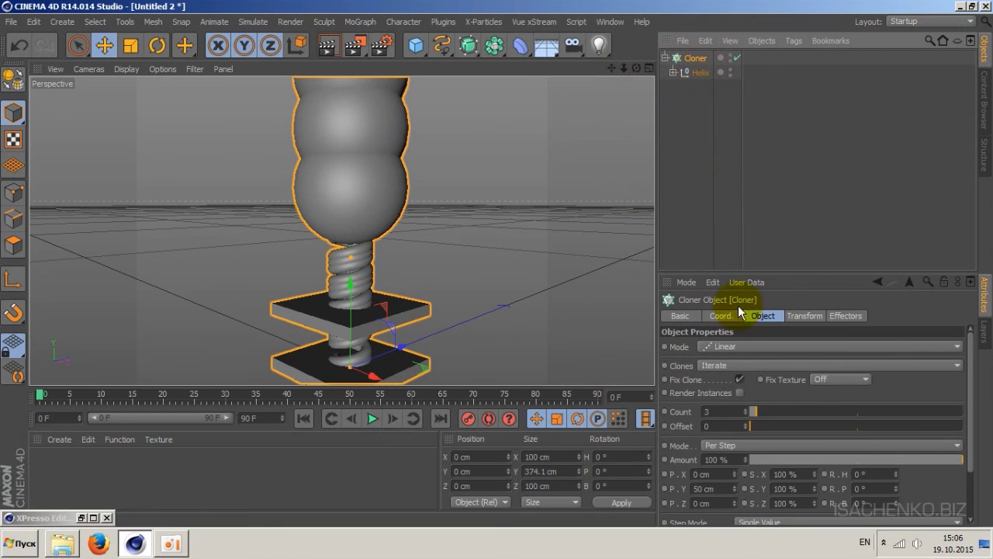
# Set the Cloner offset to P.X 200 cm and P.Y 0 cm, framing all three clones.
pyautogui.scroll(-3, 854, 450)
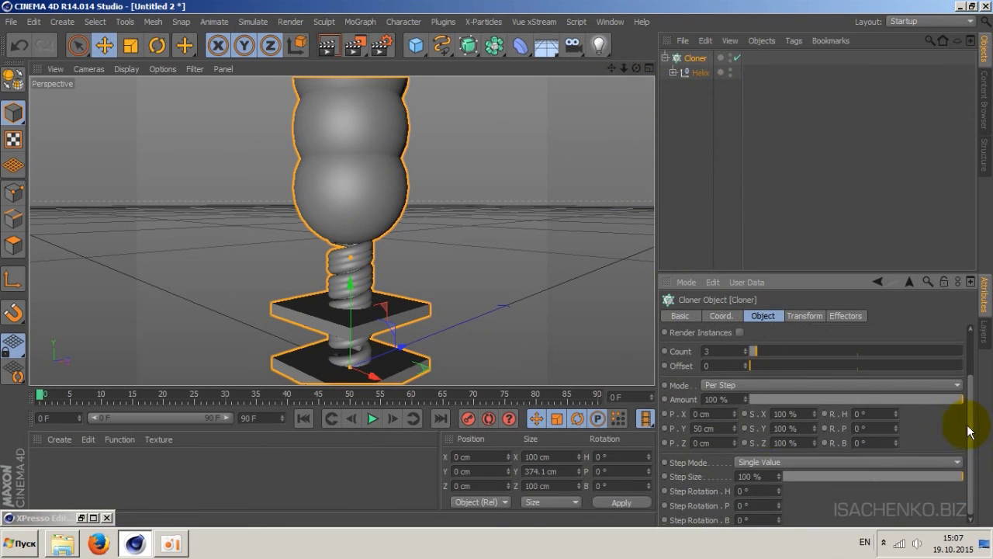
pyautogui.doubleClick(701, 414)
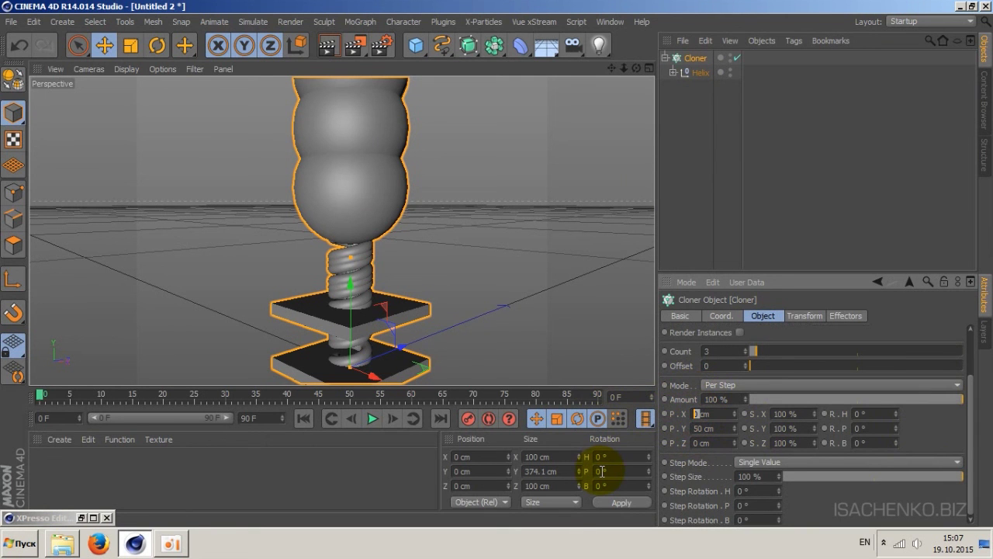
pyautogui.write('100')
pyautogui.press('Return')
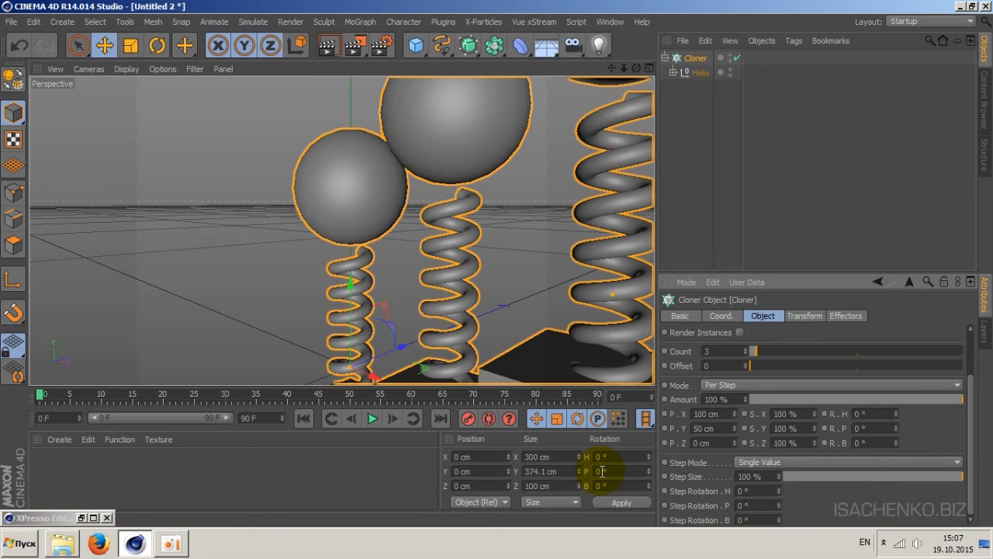
pyautogui.doubleClick(705, 427)
pyautogui.write('0')
pyautogui.press('Return')
pyautogui.moveTo(624, 69)
pyautogui.mouseDown()
pyautogui.moveTo(613, 74)
pyautogui.moveTo(640, 85)
pyautogui.mouseUp()
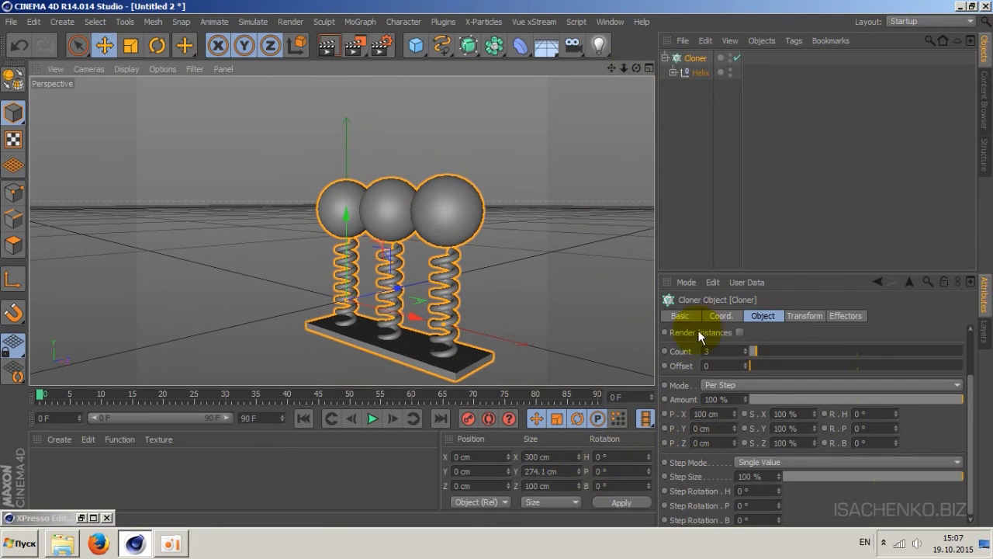
pyautogui.doubleClick(706, 413)
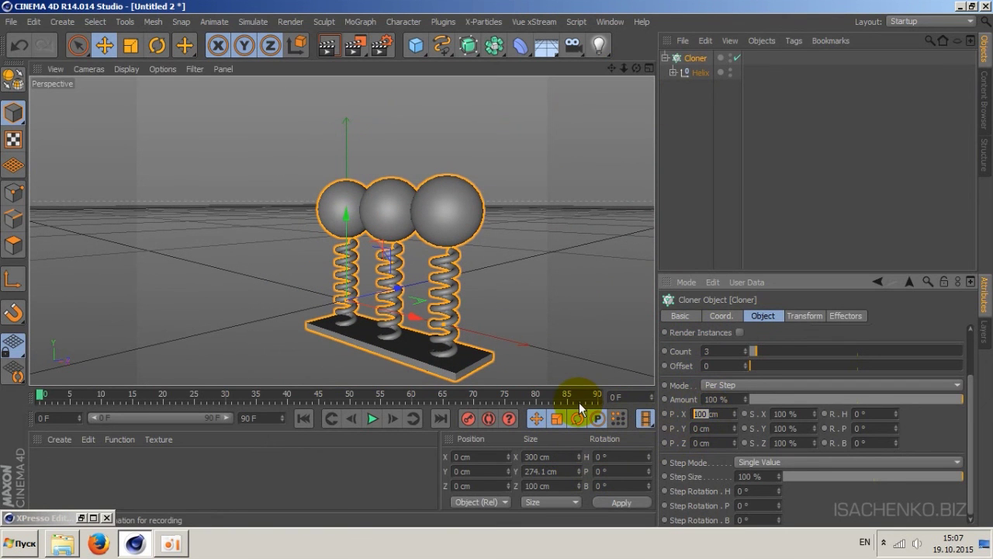
pyautogui.write('200')
pyautogui.press('Return')
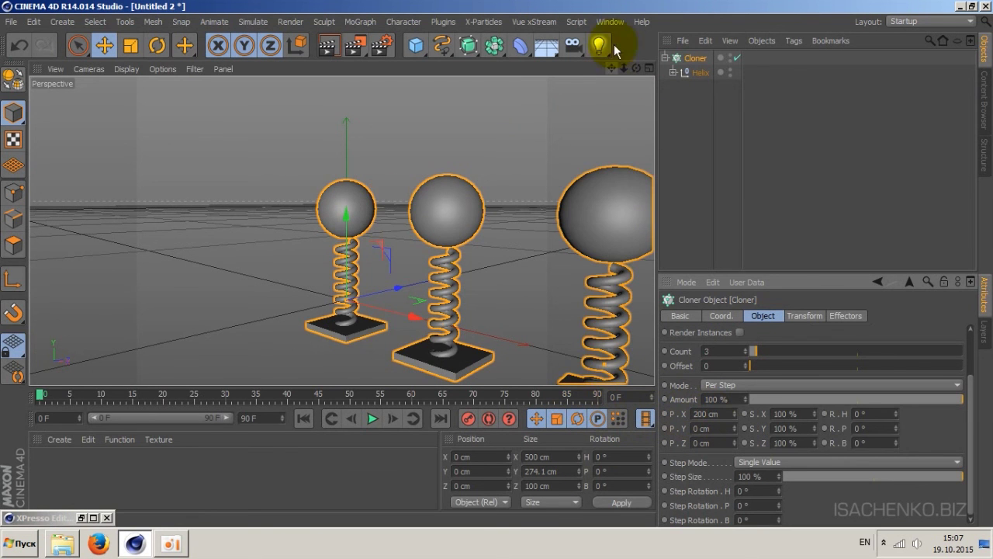
pyautogui.moveTo(637, 68); pyautogui.dragTo(590, 71)
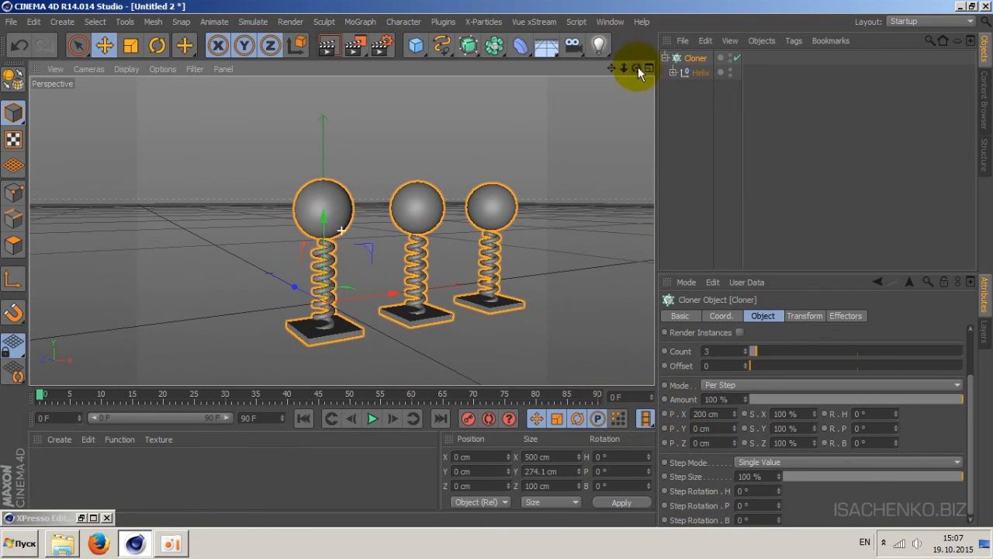
# Play the three cloned springs' animation a few times, then rewind to frame 0.
pyautogui.click(373, 419)
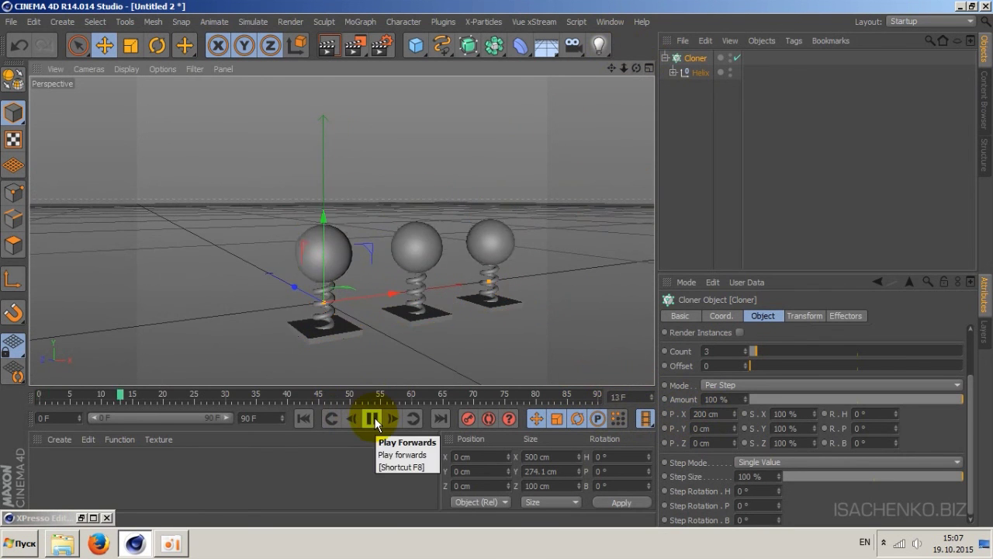
pyautogui.click(371, 418)
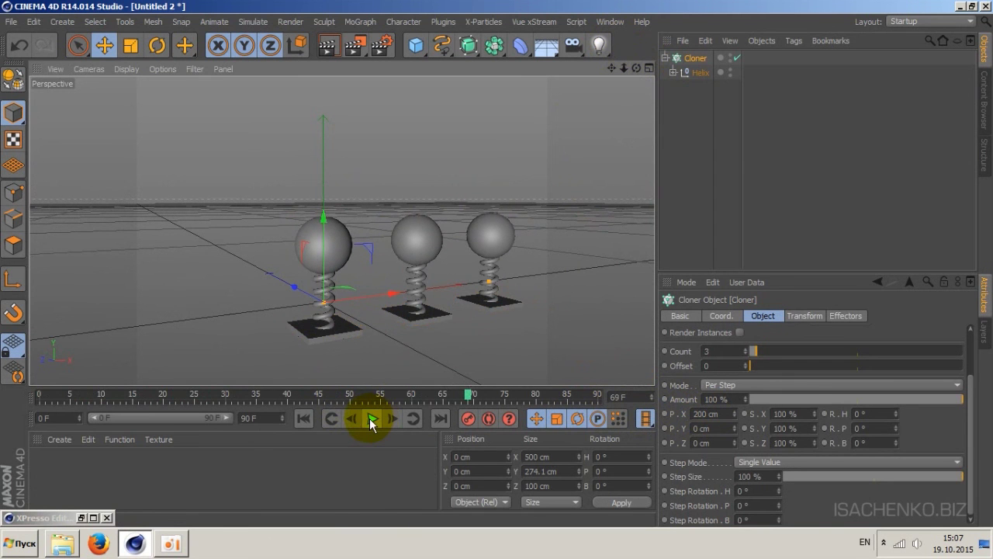
pyautogui.click(303, 418)
pyautogui.click(372, 419)
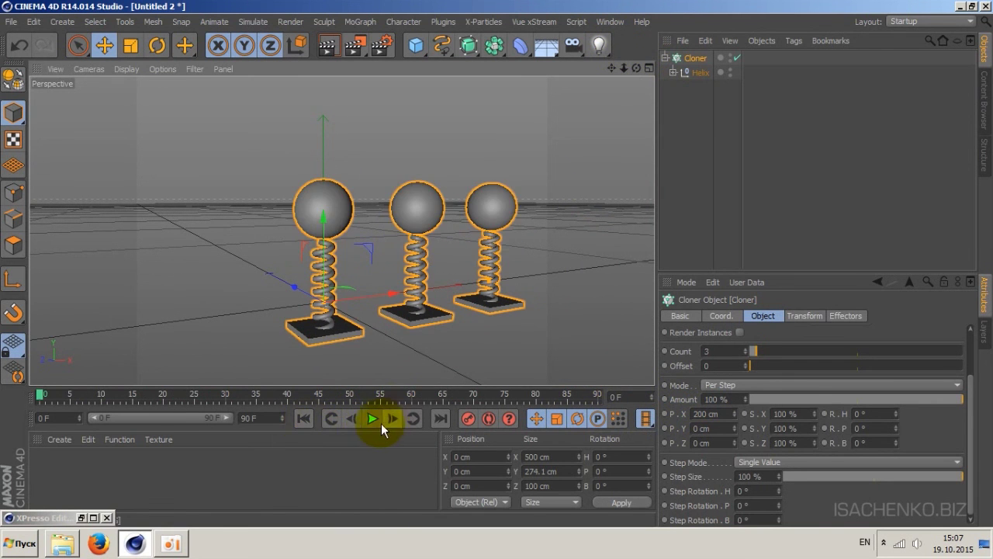
pyautogui.click(373, 419)
pyautogui.click(373, 420)
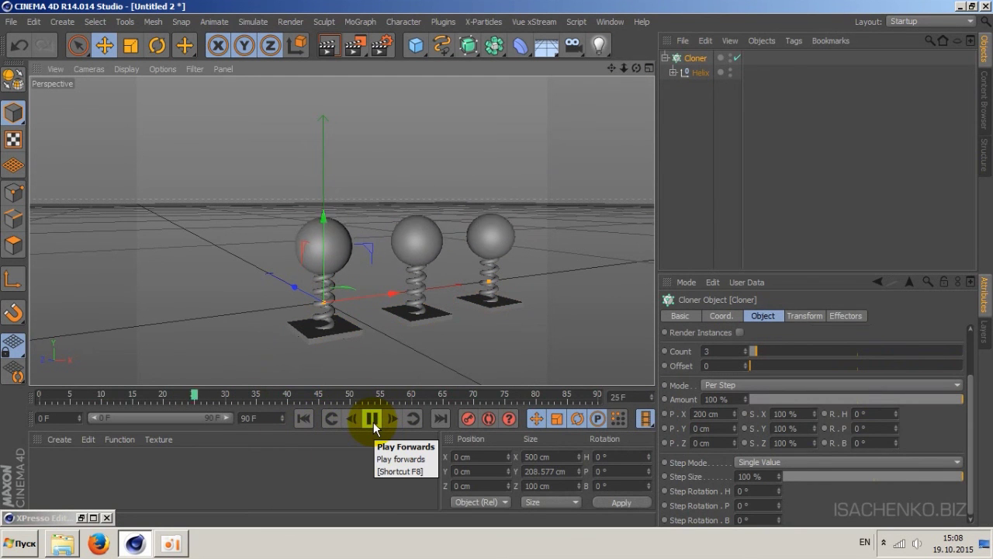
pyautogui.click(374, 419)
pyautogui.click(303, 418)
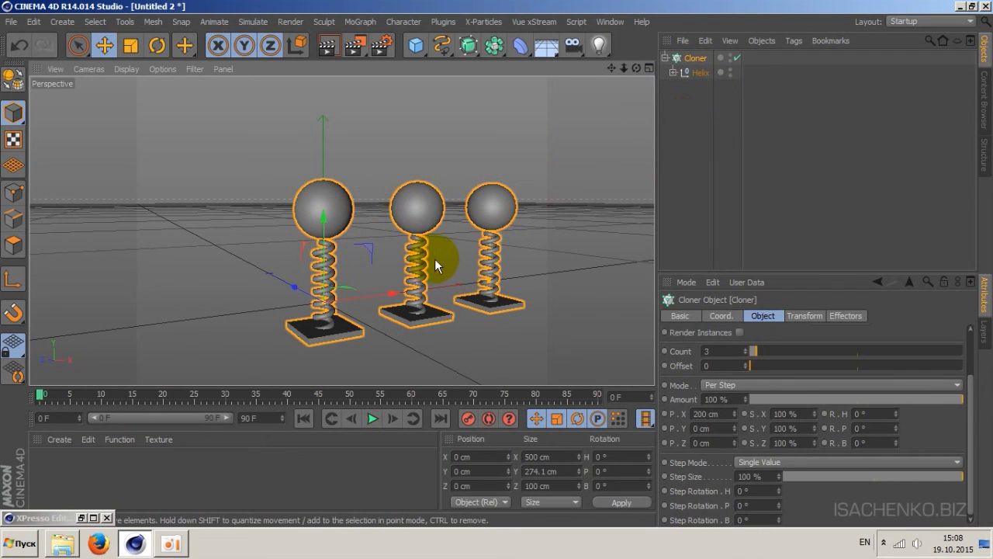
# Move Helix out of the Cloner and preview the single assembly's animation from frame 0.
pyautogui.moveTo(700, 74); pyautogui.dragTo(702, 56)
pyautogui.click(374, 420)
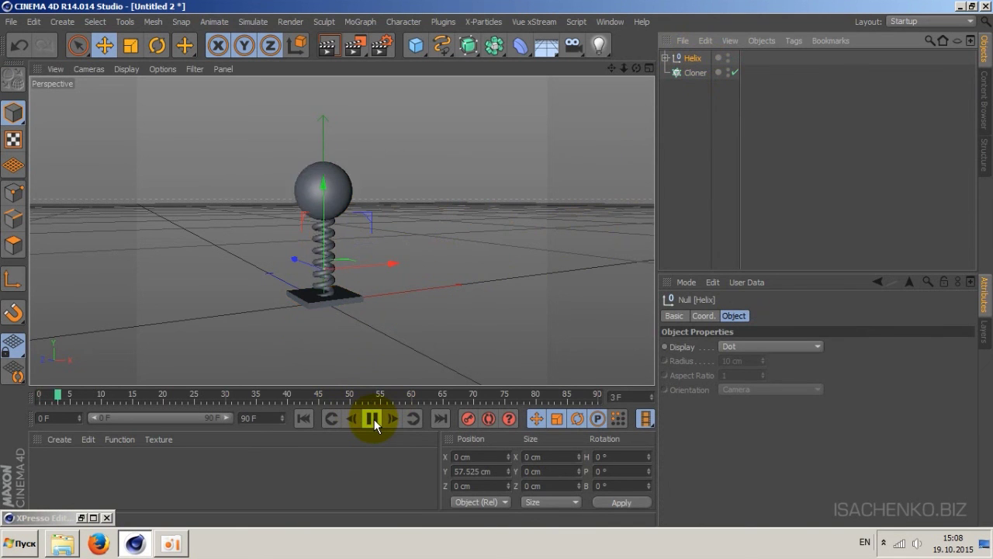
pyautogui.click(374, 419)
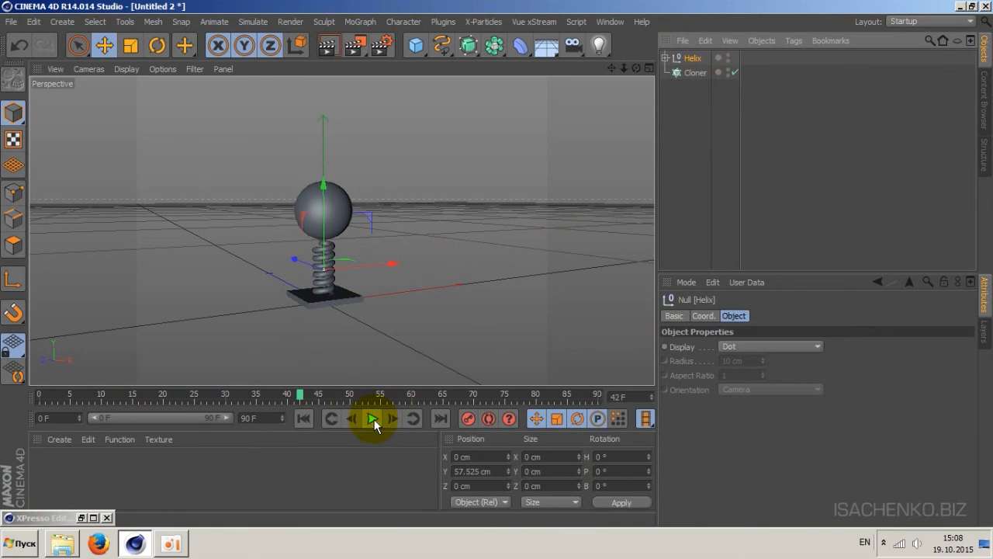
pyautogui.click(304, 419)
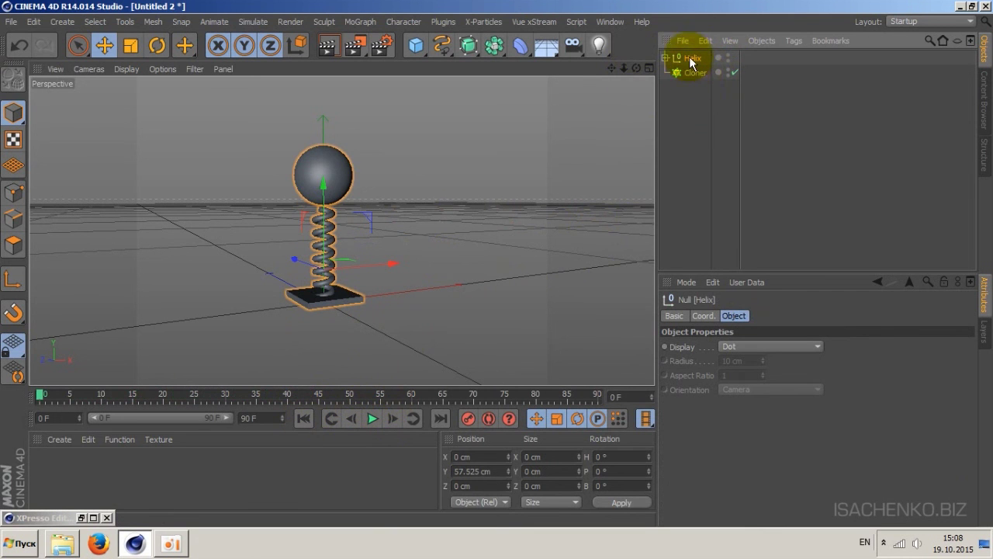
# Put Helix back in the Cloner, play the three clones, then remove Helix again.
pyautogui.moveTo(692, 57); pyautogui.dragTo(698, 72)
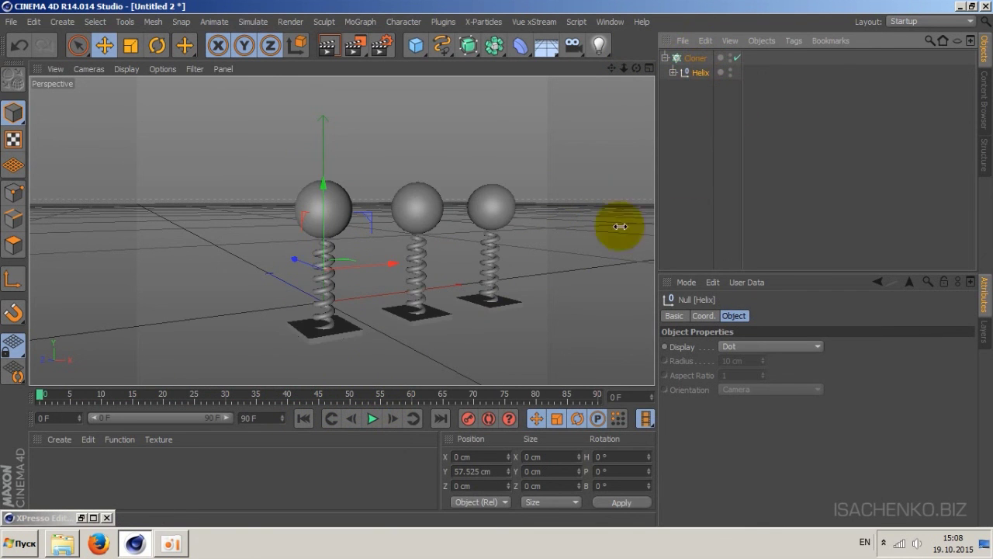
pyautogui.click(370, 421)
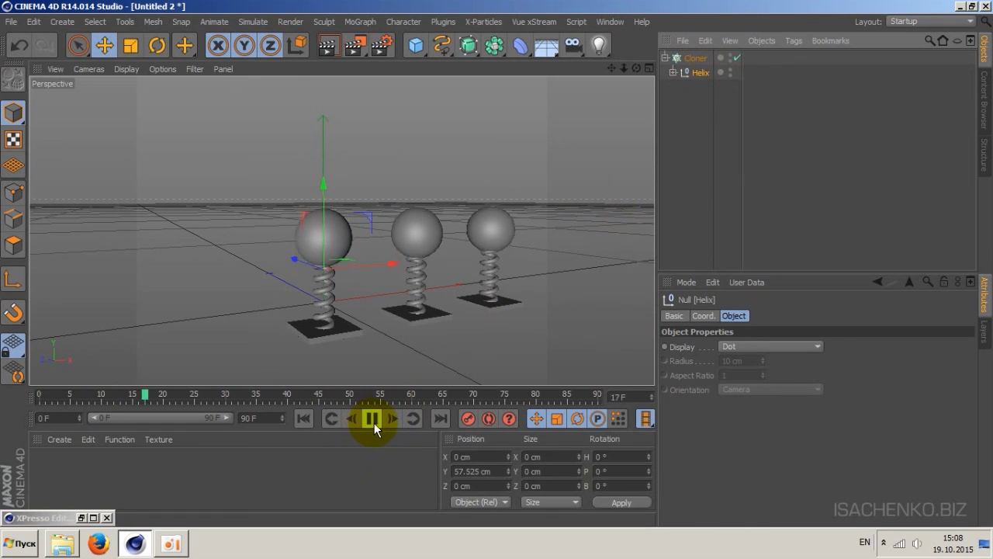
pyautogui.click(374, 421)
pyautogui.click(303, 419)
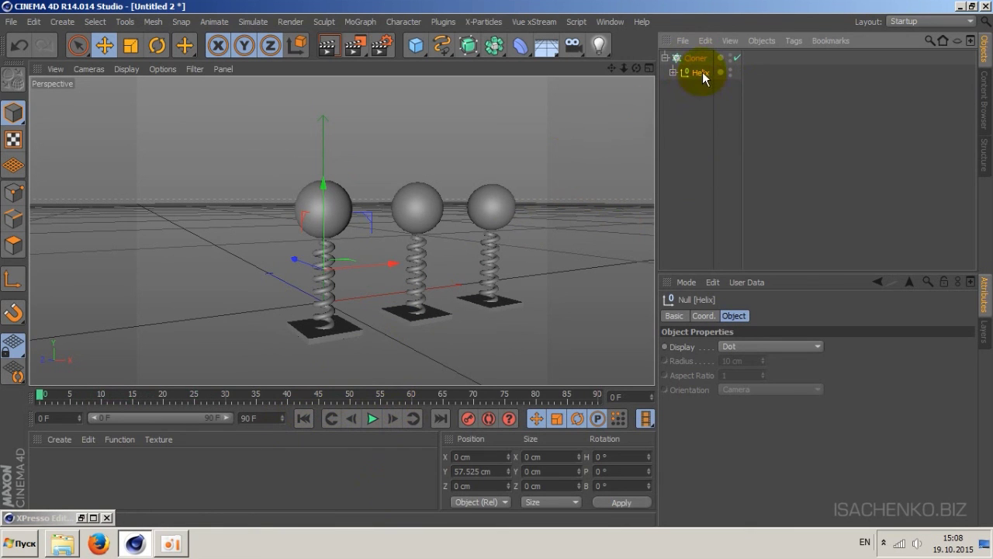
pyautogui.moveTo(704, 73); pyautogui.dragTo(693, 52)
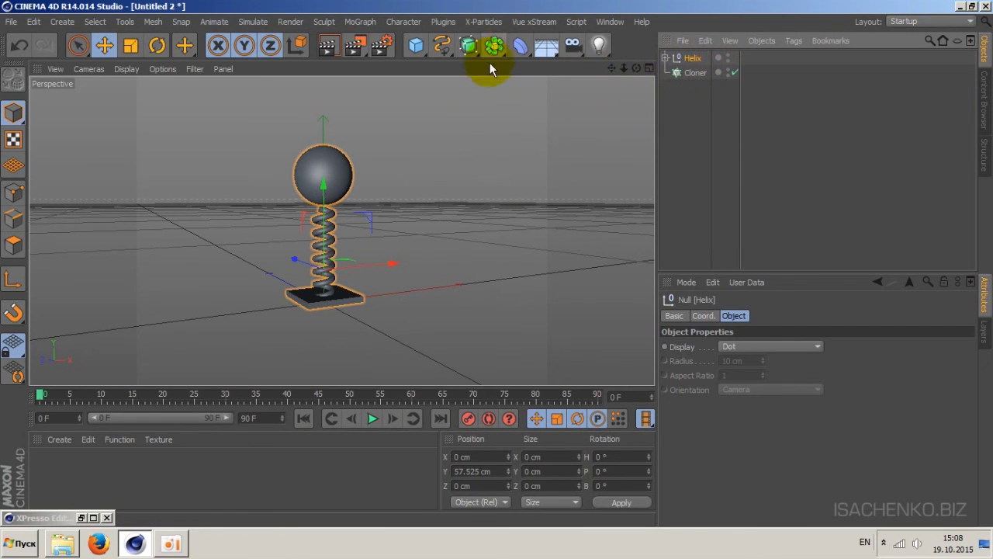
# Create a Helix Instance and drag it right along X to 183.343 cm.
pyautogui.click(471, 47)
pyautogui.click(494, 47)
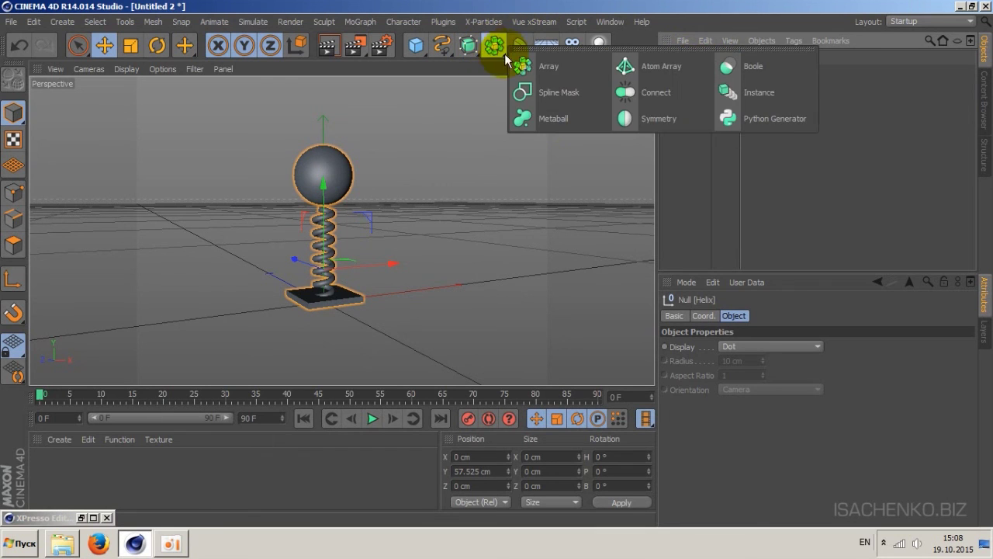
pyautogui.click(760, 93)
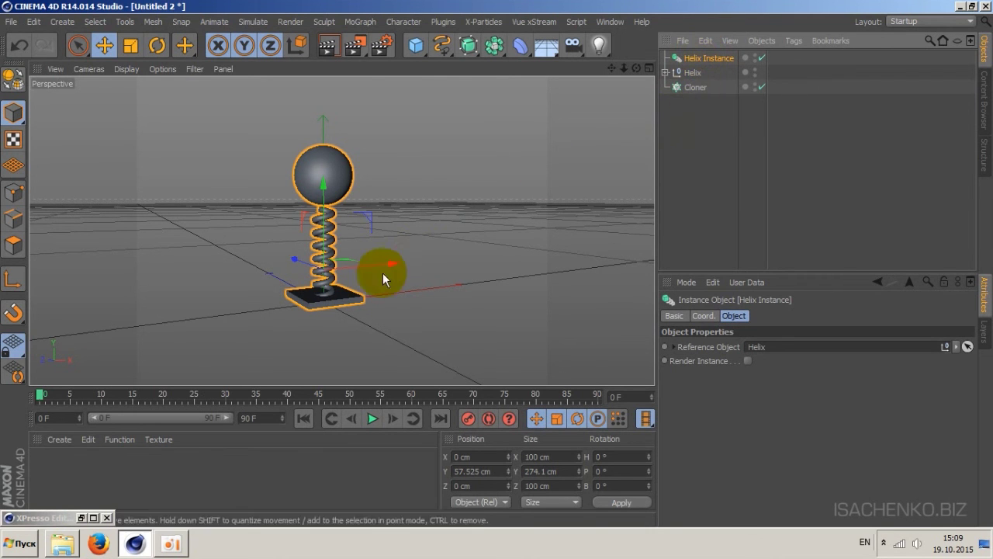
pyautogui.moveTo(394, 265); pyautogui.dragTo(472, 258)
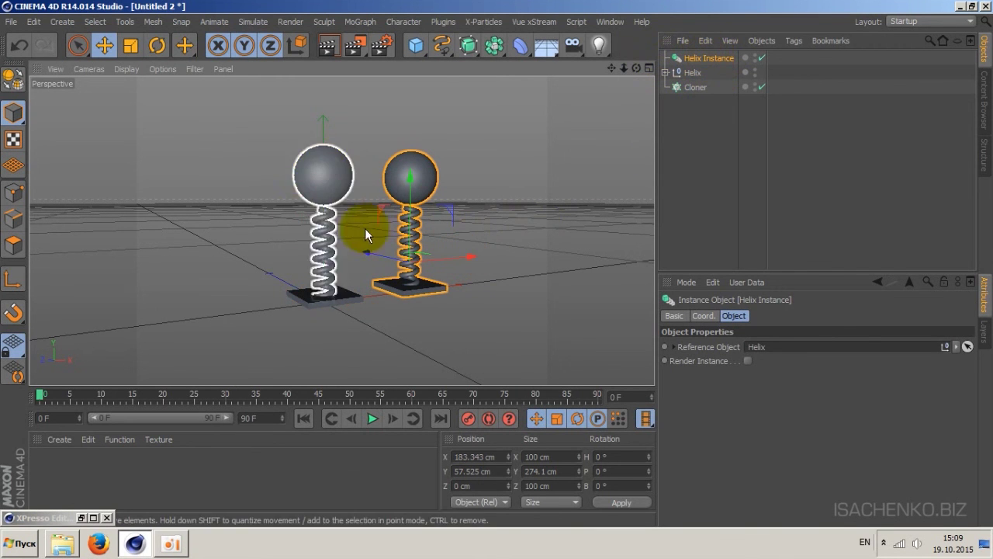
pyautogui.click(687, 71)
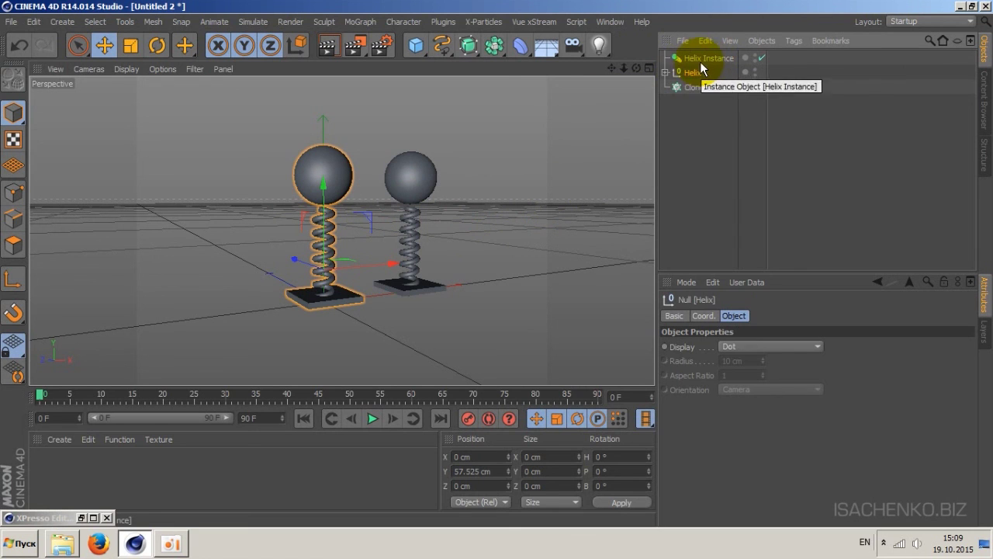
# Place the Helix Instance in the Cloner and move the Helix group left to X -547.853 cm.
pyautogui.click(703, 58)
pyautogui.moveTo(707, 57)
pyautogui.mouseDown()
pyautogui.moveTo(689, 88)
pyautogui.moveTo(698, 88)
pyautogui.mouseUp()
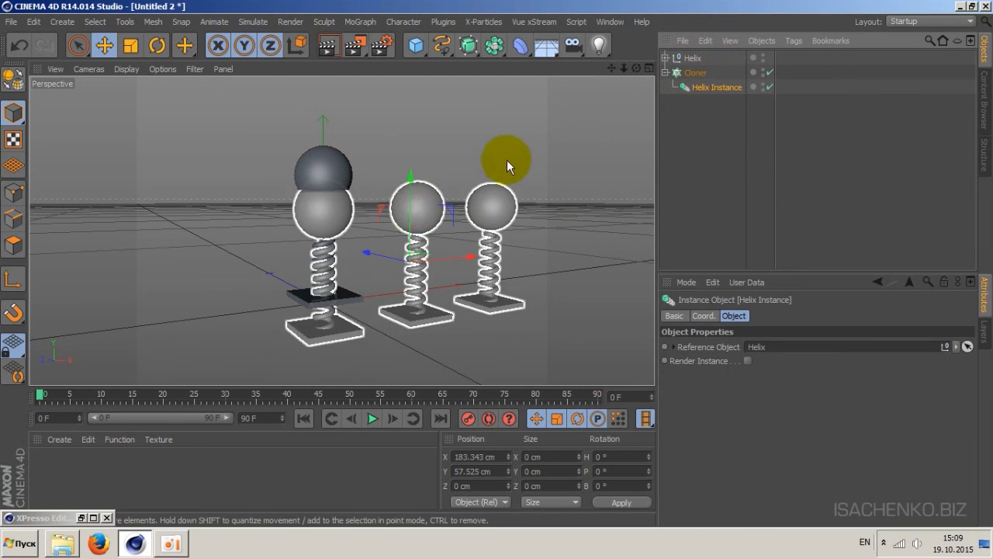
pyautogui.click(692, 58)
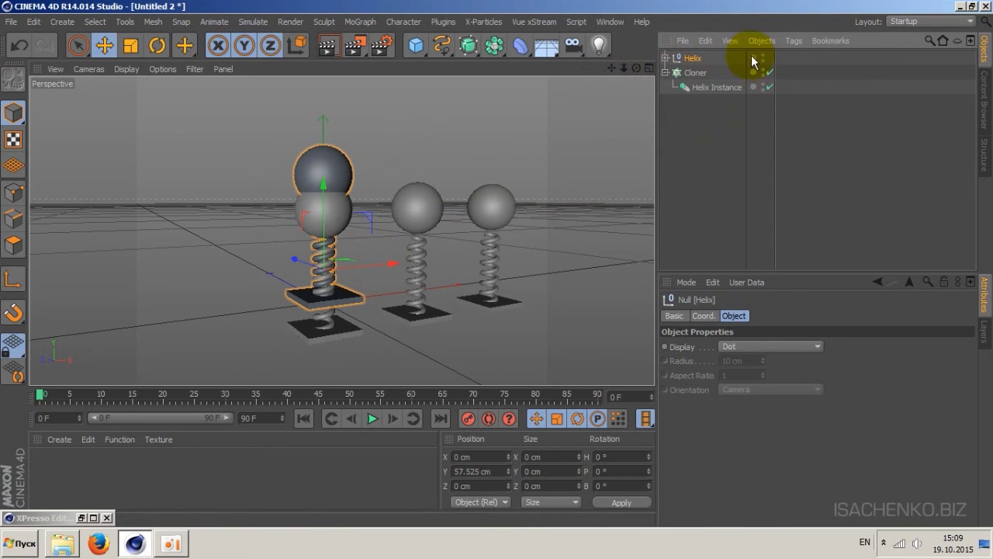
pyautogui.moveTo(328, 273); pyautogui.dragTo(260, 293)
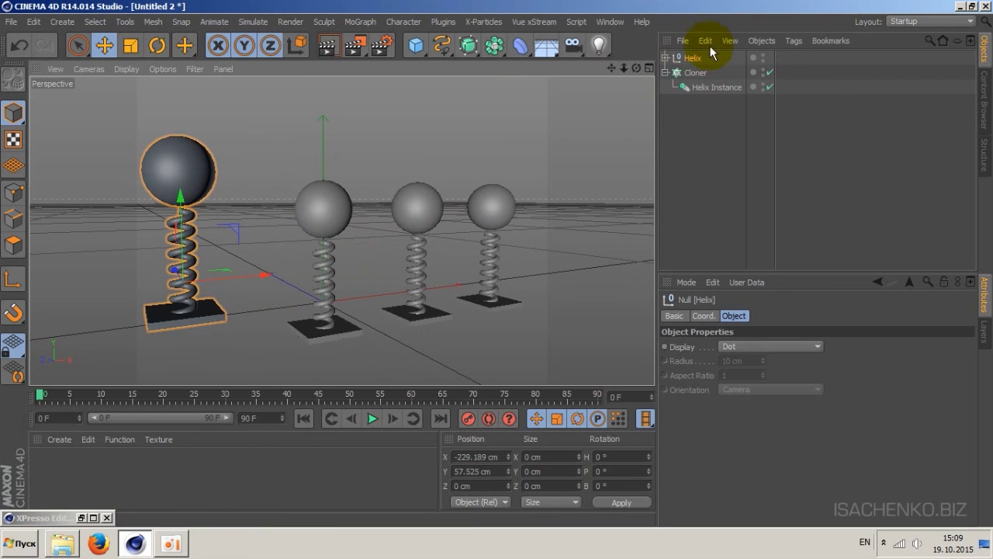
pyautogui.click(765, 59)
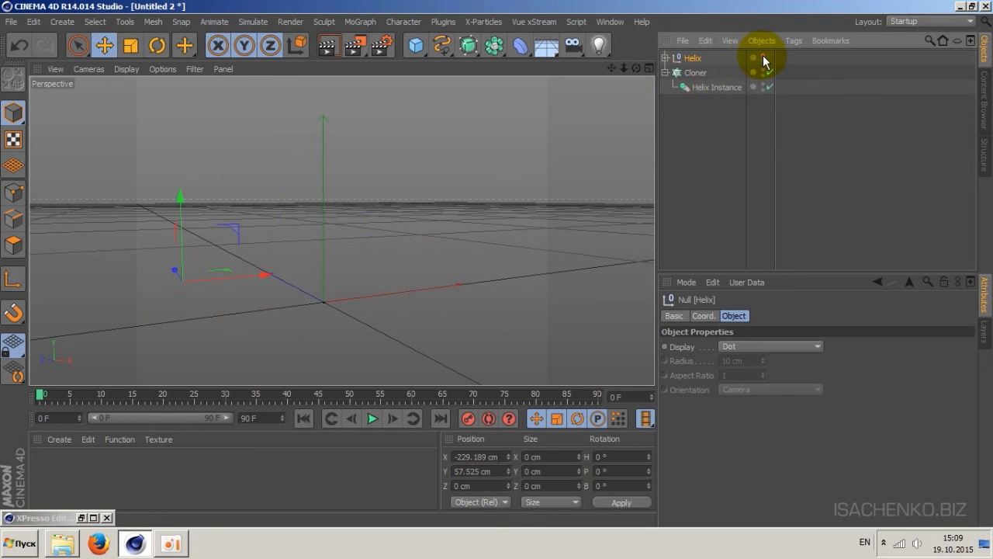
pyautogui.click(762, 58)
pyautogui.moveTo(260, 276); pyautogui.dragTo(35, 288)
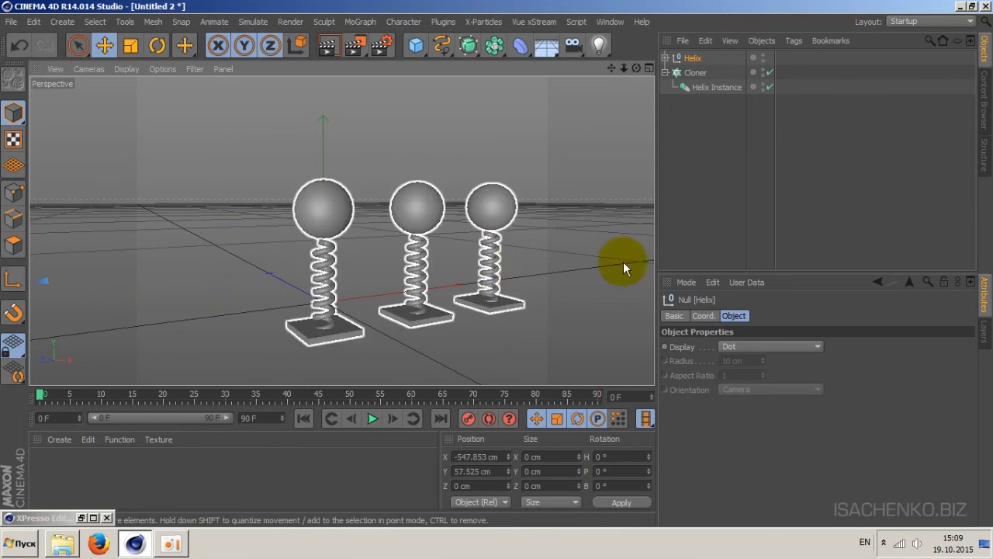
# Play the cloned springs' animation from above and rewind to frame 0.
pyautogui.moveTo(637, 68)
pyautogui.mouseDown()
pyautogui.moveTo(342, 229)
pyautogui.moveTo(341, 218)
pyautogui.mouseUp()
pyautogui.click(372, 419)
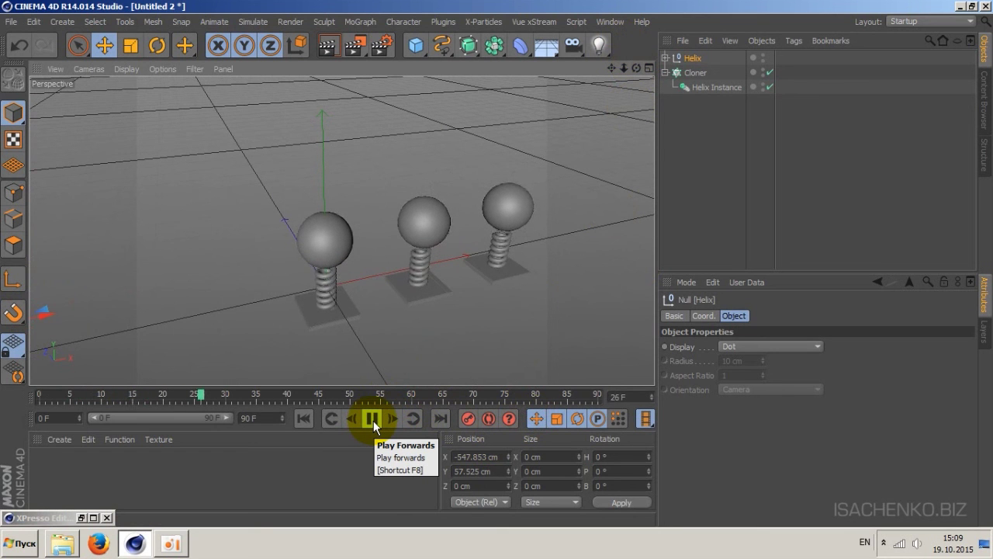
pyautogui.click(373, 421)
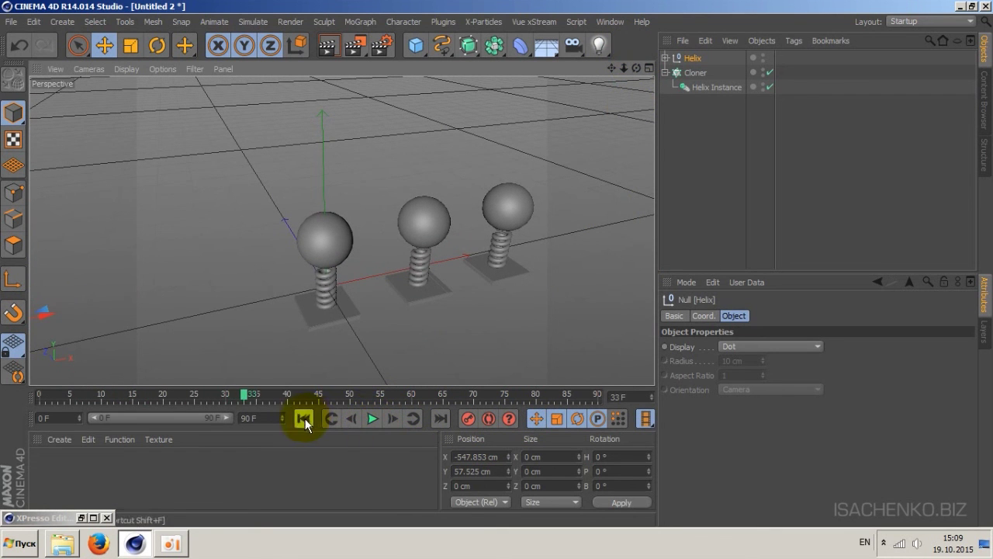
pyautogui.click(303, 418)
pyautogui.moveTo(634, 69)
pyautogui.mouseDown()
pyautogui.moveTo(605, 67)
pyautogui.moveTo(344, 228)
pyautogui.mouseUp()
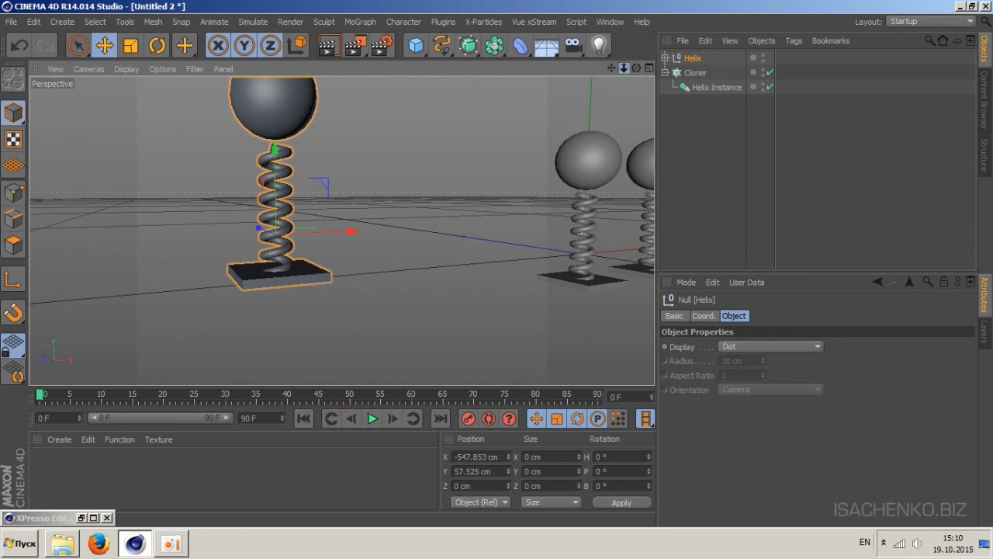
# Expand the Helix group, select its Helix spline, then play the three clones from frame 0.
pyautogui.moveTo(615, 67); pyautogui.dragTo(618, 66)
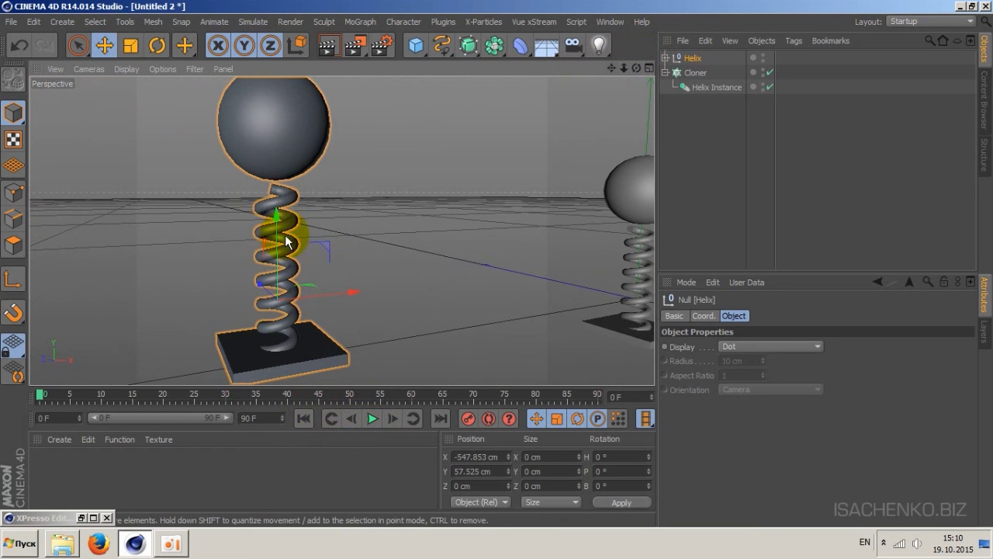
pyautogui.click(665, 58)
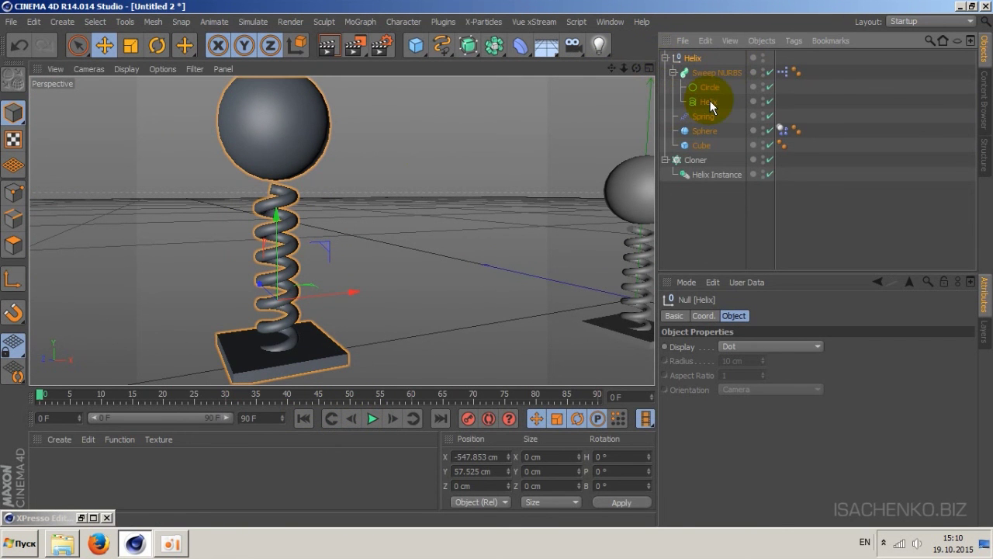
pyautogui.click(710, 101)
pyautogui.moveTo(274, 275); pyautogui.dragTo(277, 253)
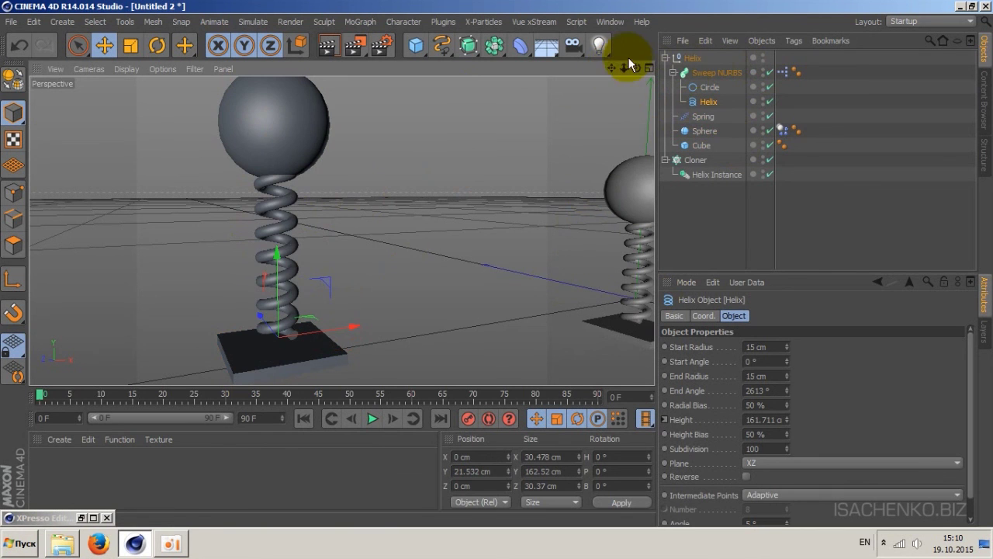
pyautogui.moveTo(617, 68); pyautogui.dragTo(778, 201)
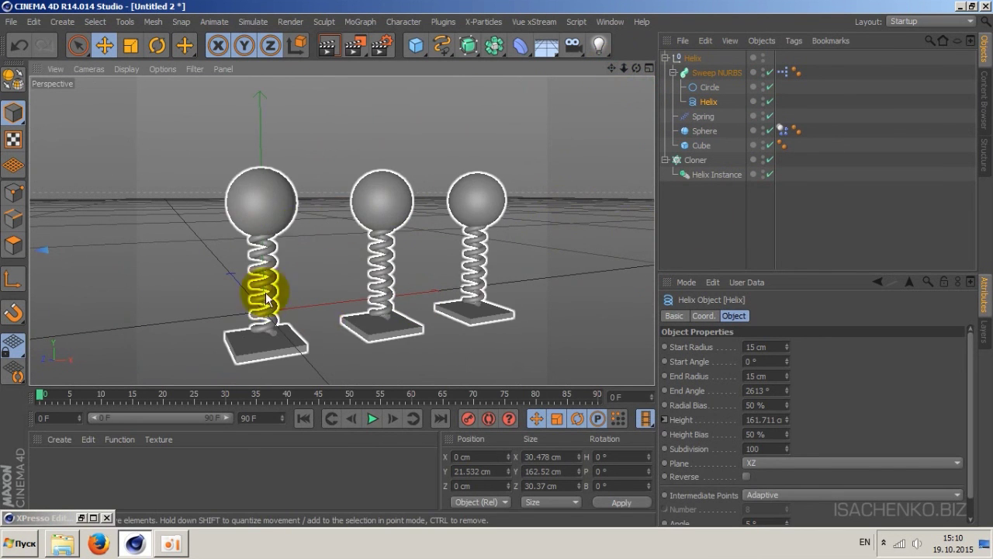
pyautogui.click(371, 418)
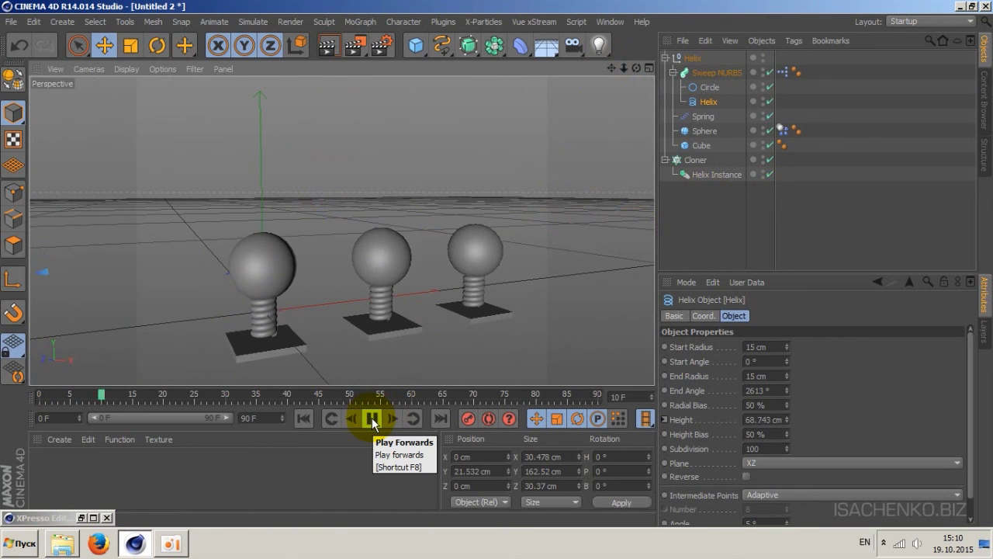
pyautogui.click(303, 419)
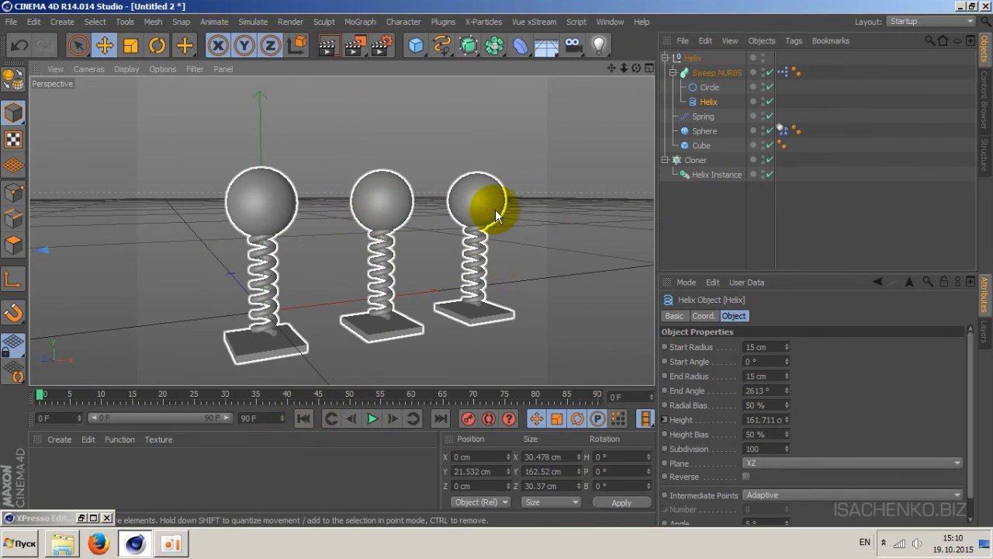